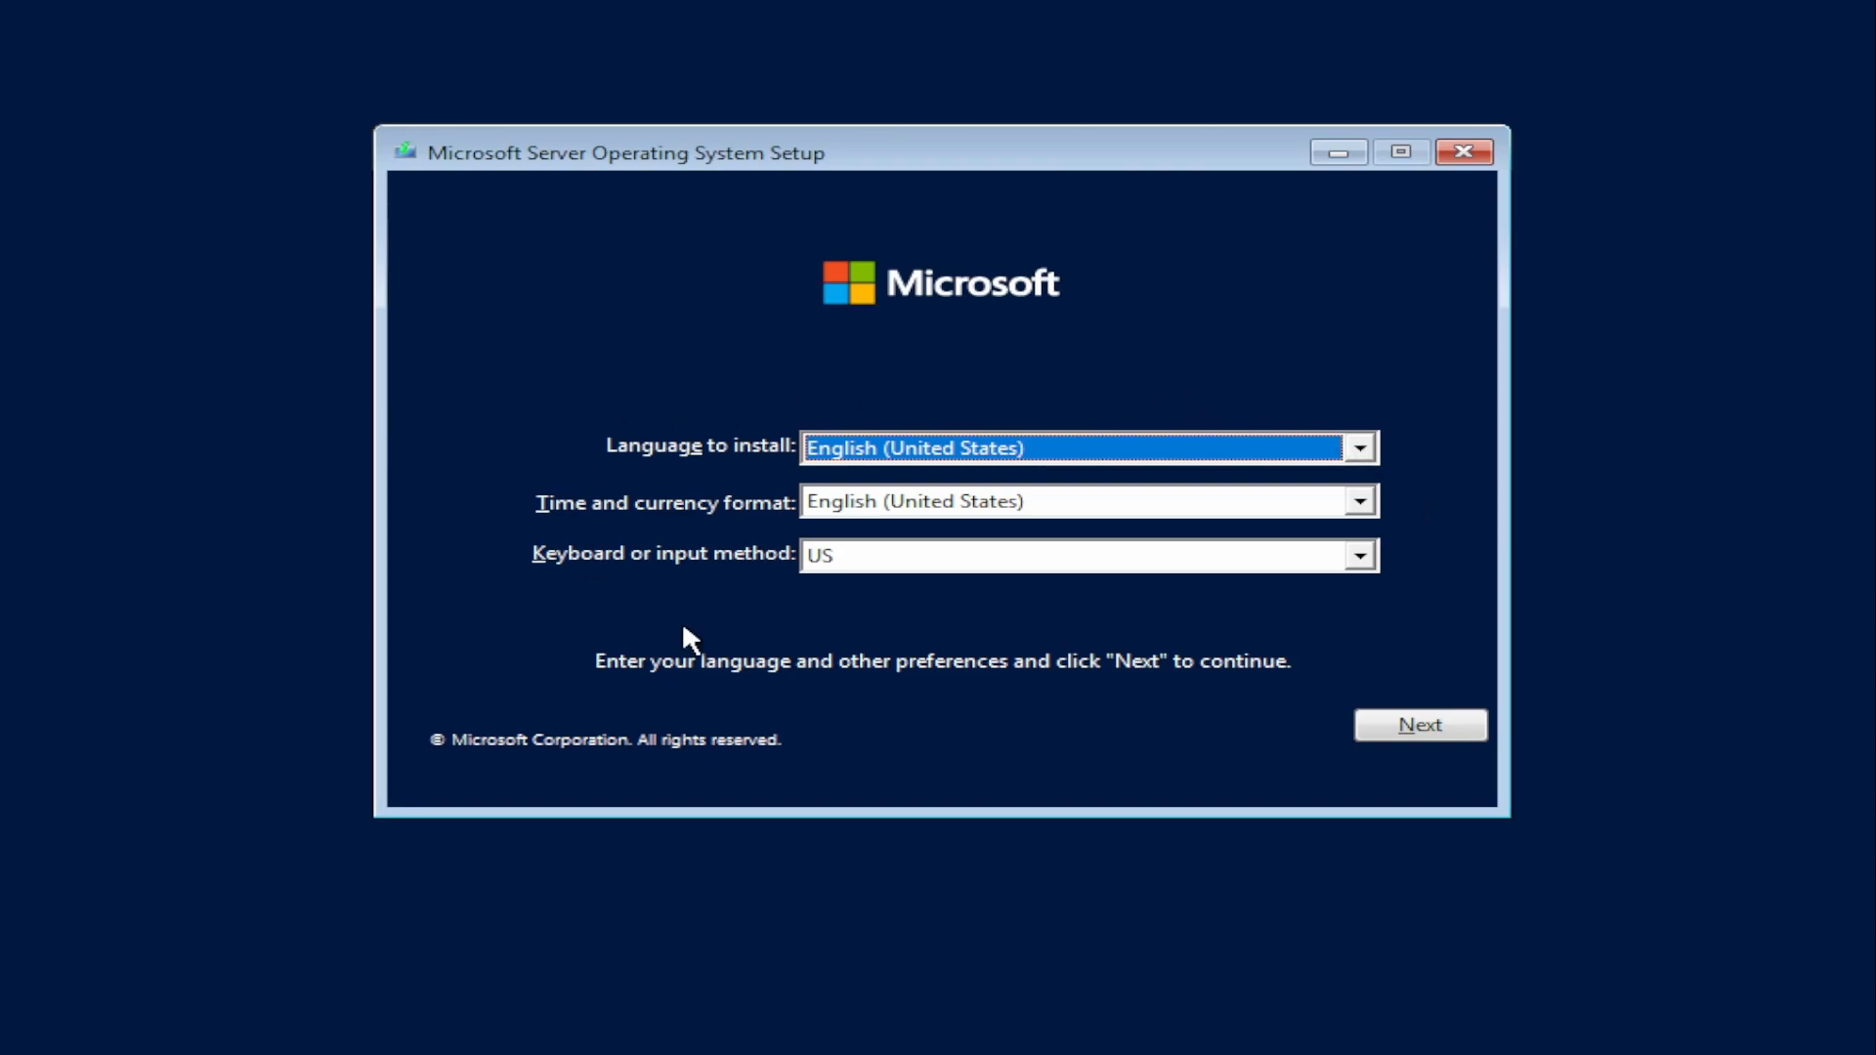
Step: Start the installation with English (United States) and the US keyboard, choosing Windows Server 2022 Standard Evaluation (Desktop Experience)
{"action": "left_click", "coordinate": [1454, 728]}
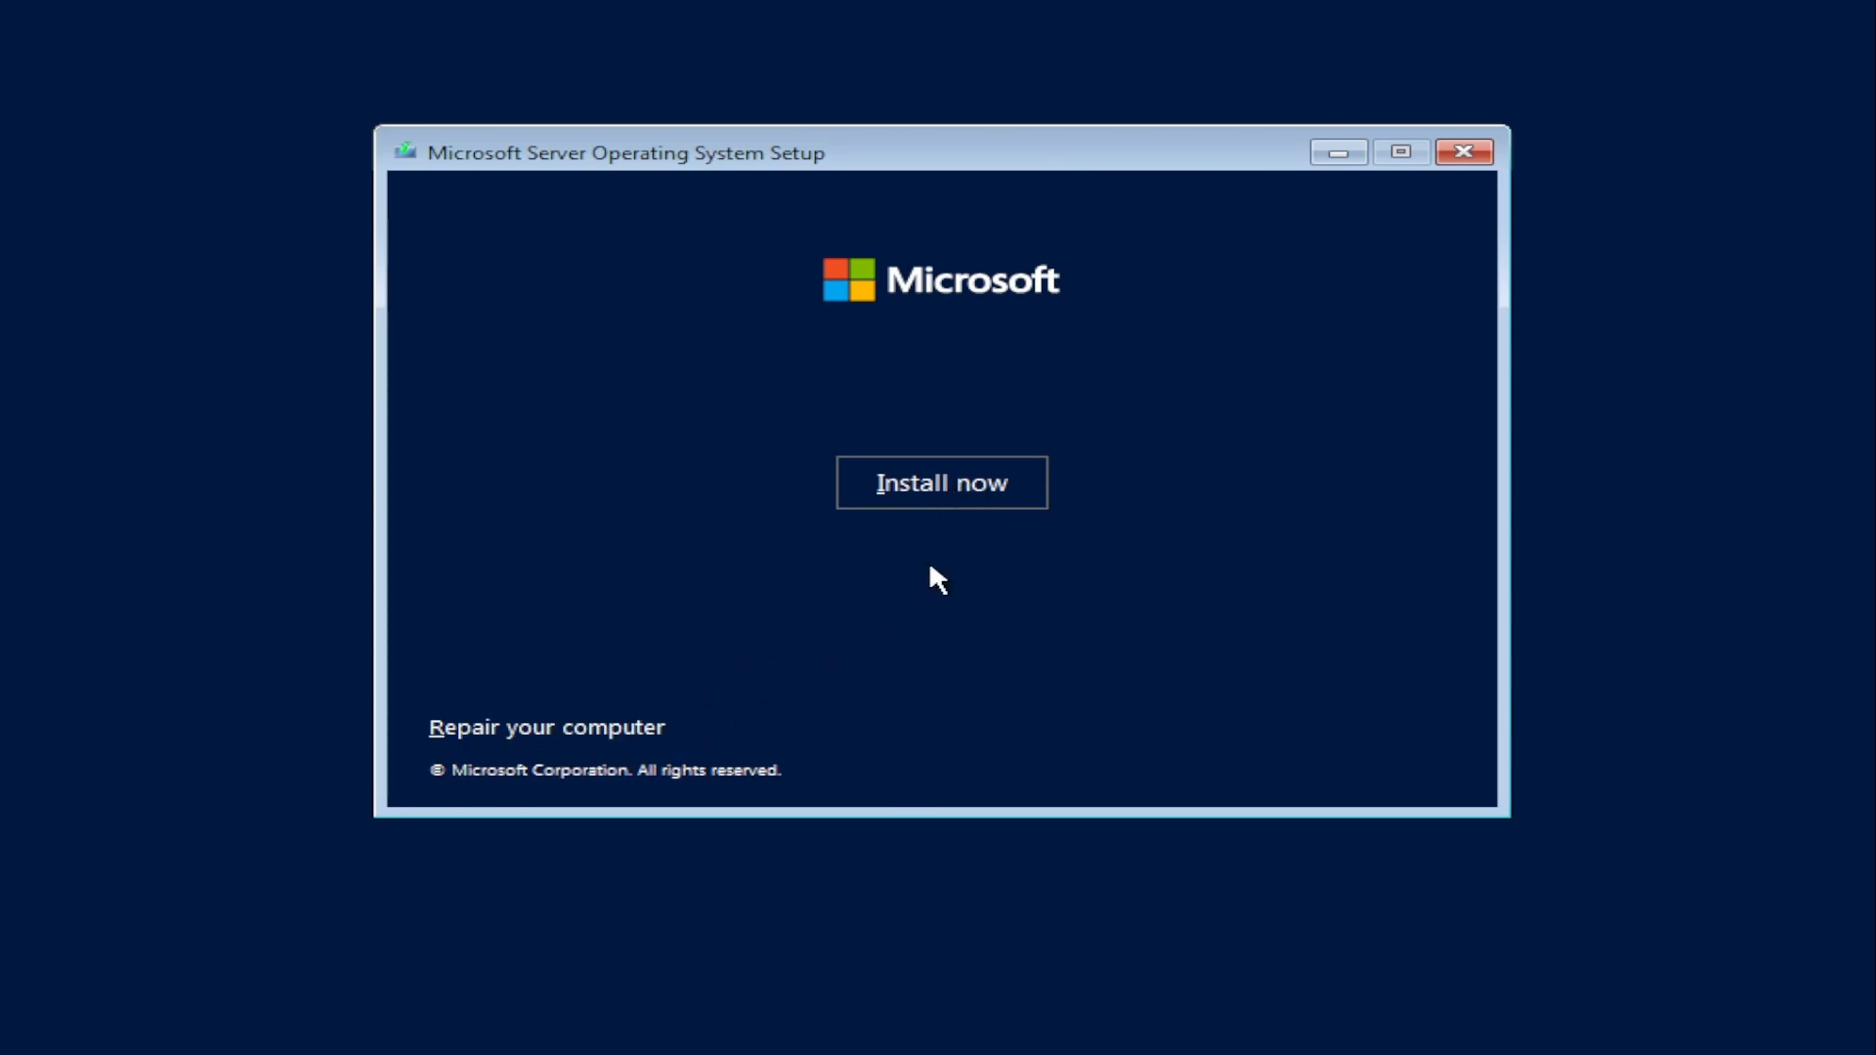
{"action": "left_click", "coordinate": [952, 478]}
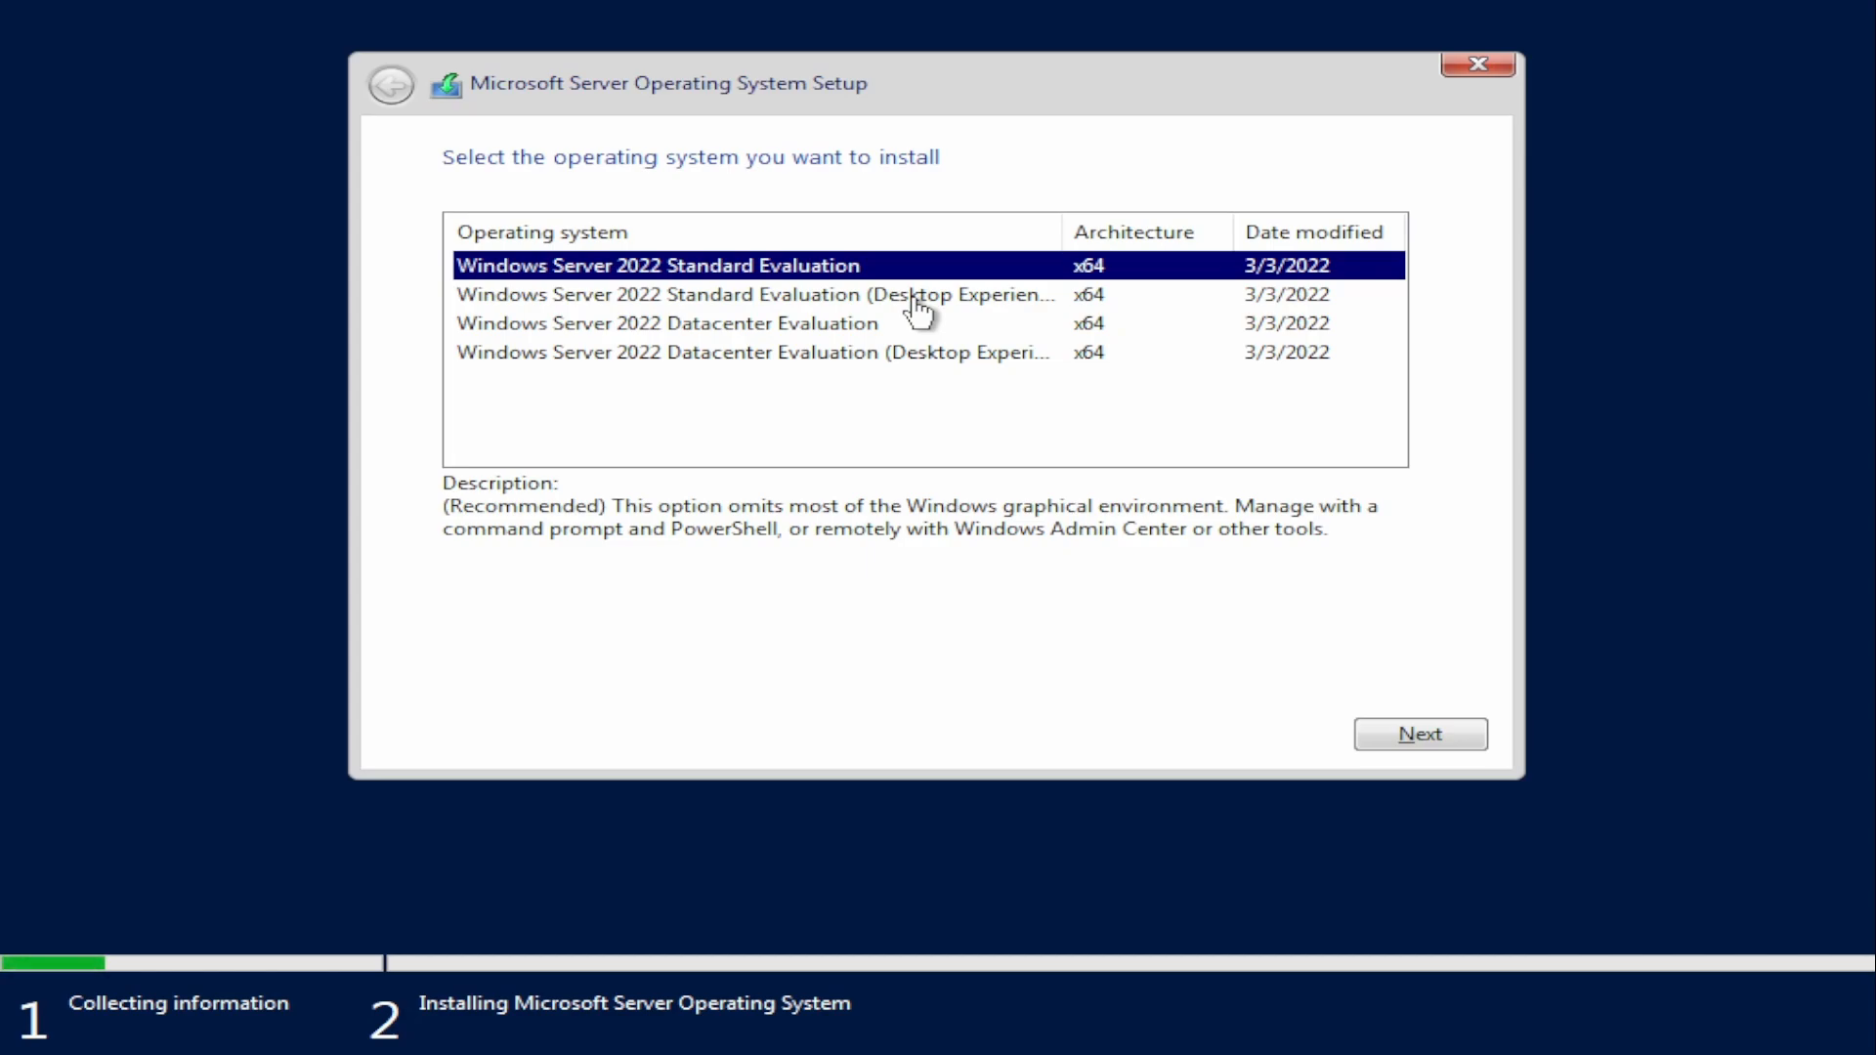
{"action": "left_click", "coordinate": [608, 298]}
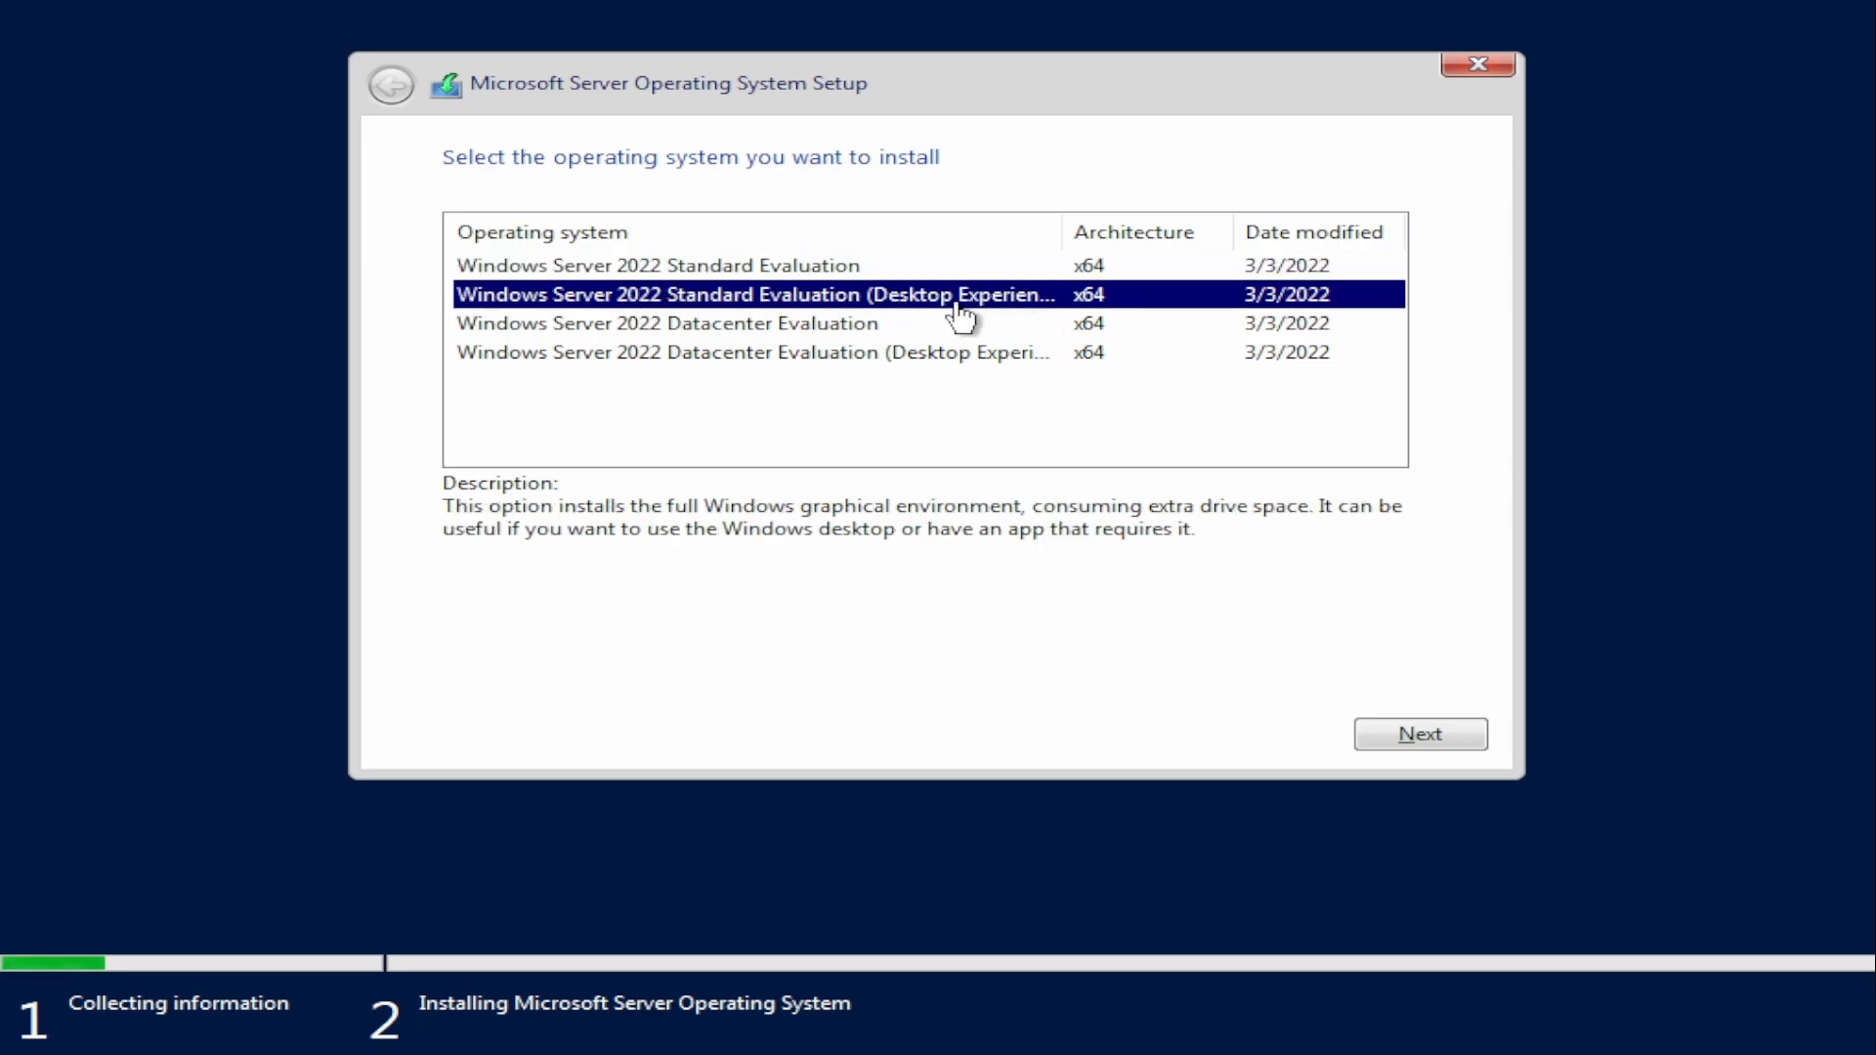
{"action": "left_click", "coordinate": [1446, 741]}
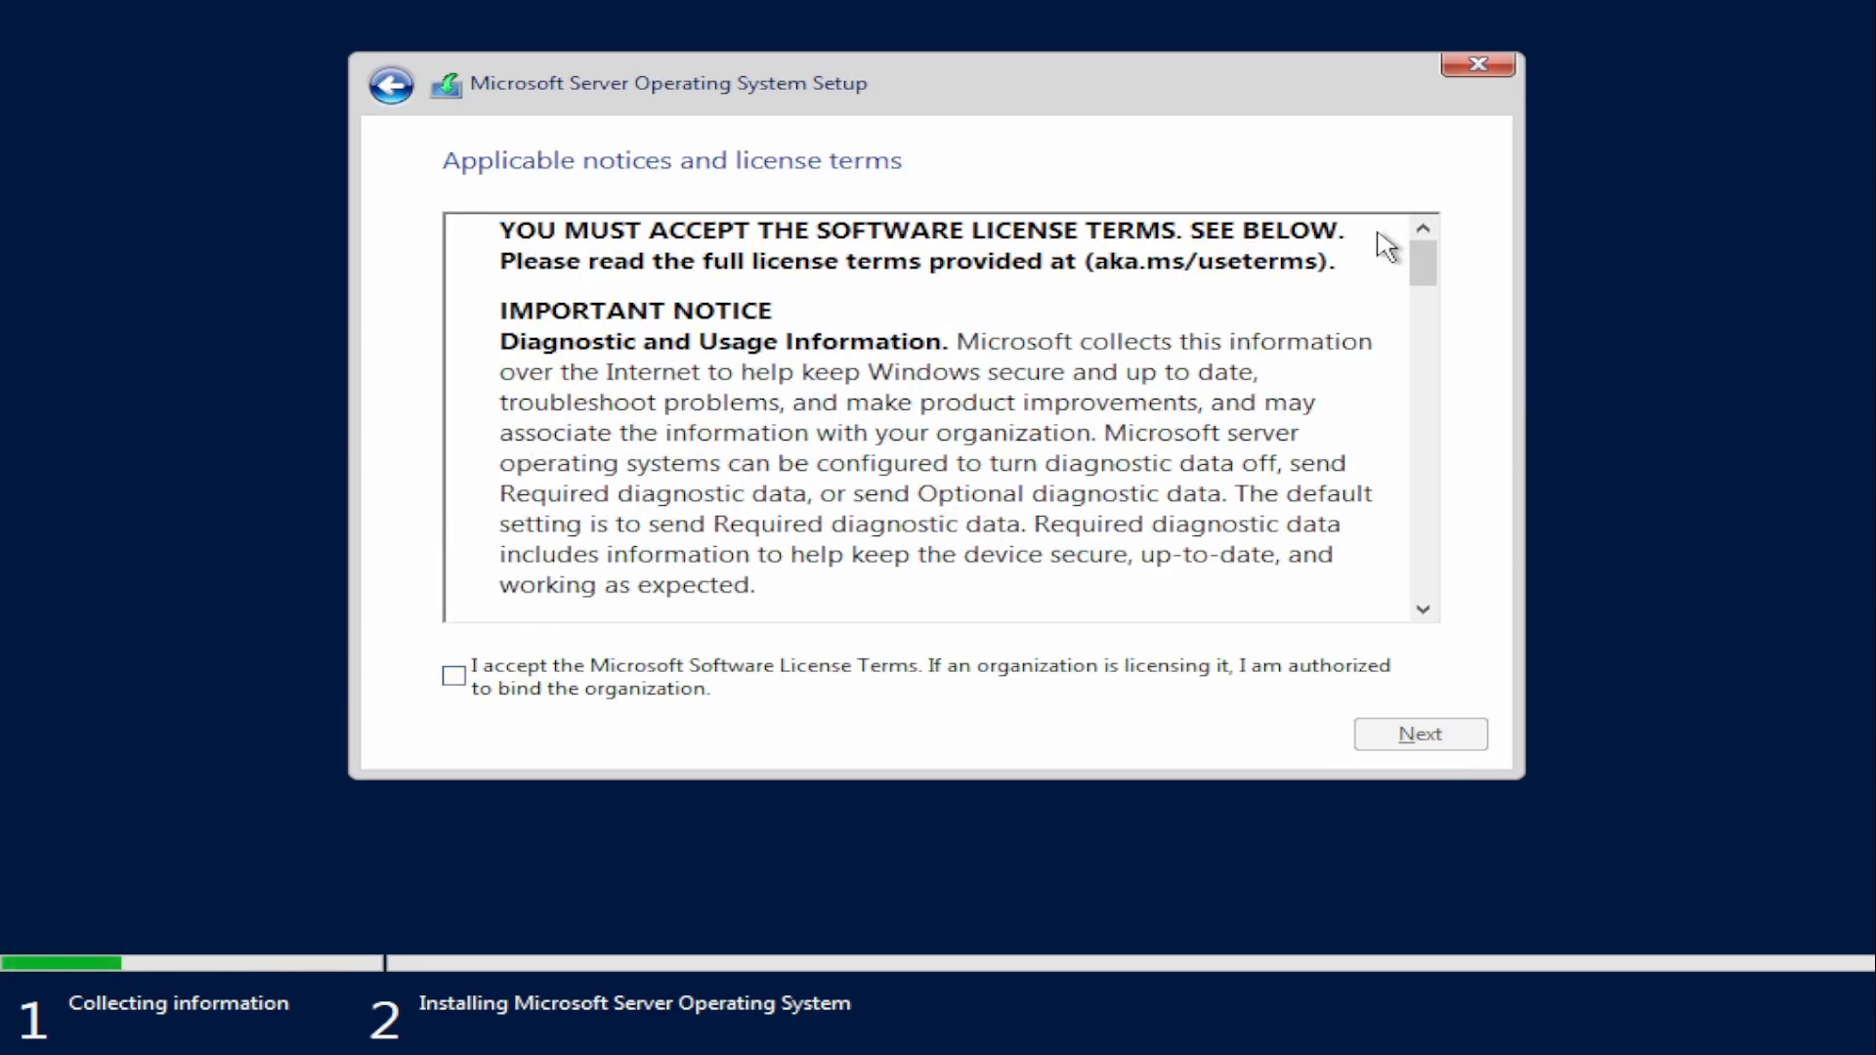
Step: Accept the Microsoft Software License Terms and choose the Custom installation of the operating system only
{"action": "left_click_drag", "start_coordinate": [1423, 265], "coordinate": [1427, 603]}
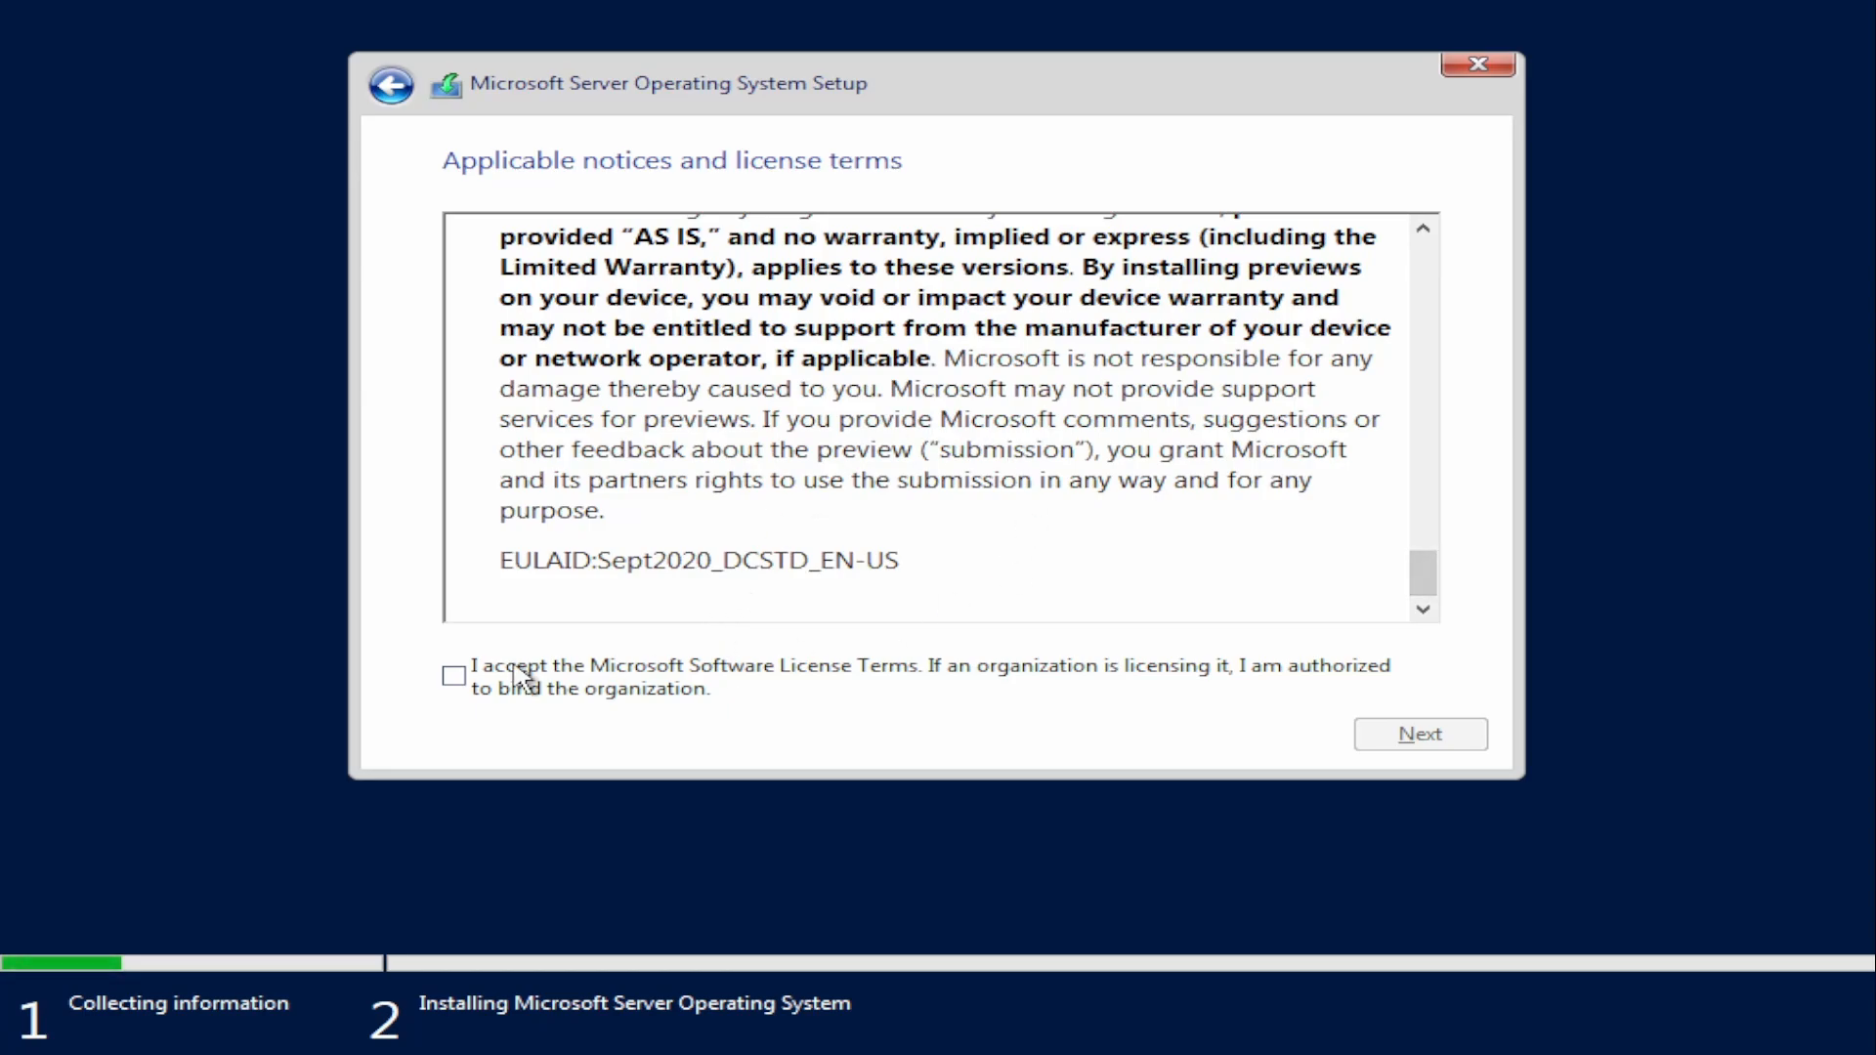
{"action": "left_click", "coordinate": [455, 675]}
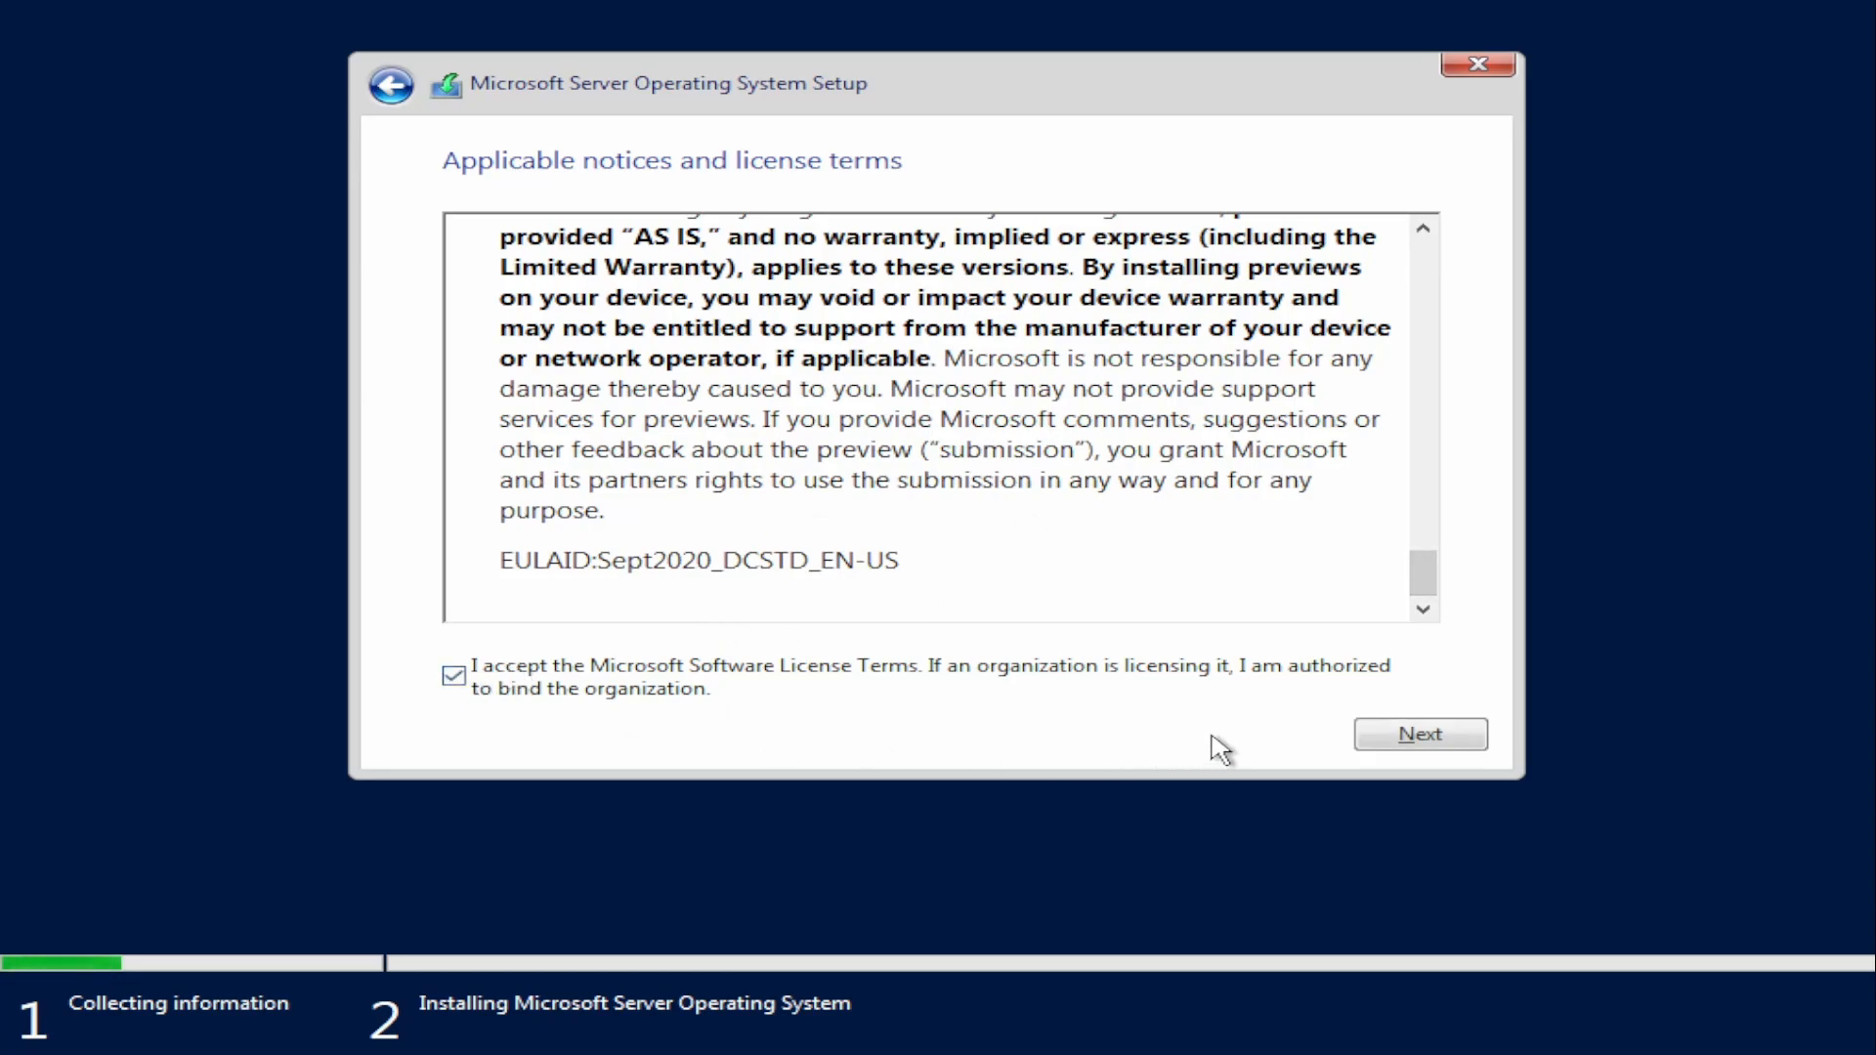
{"action": "left_click", "coordinate": [1420, 735]}
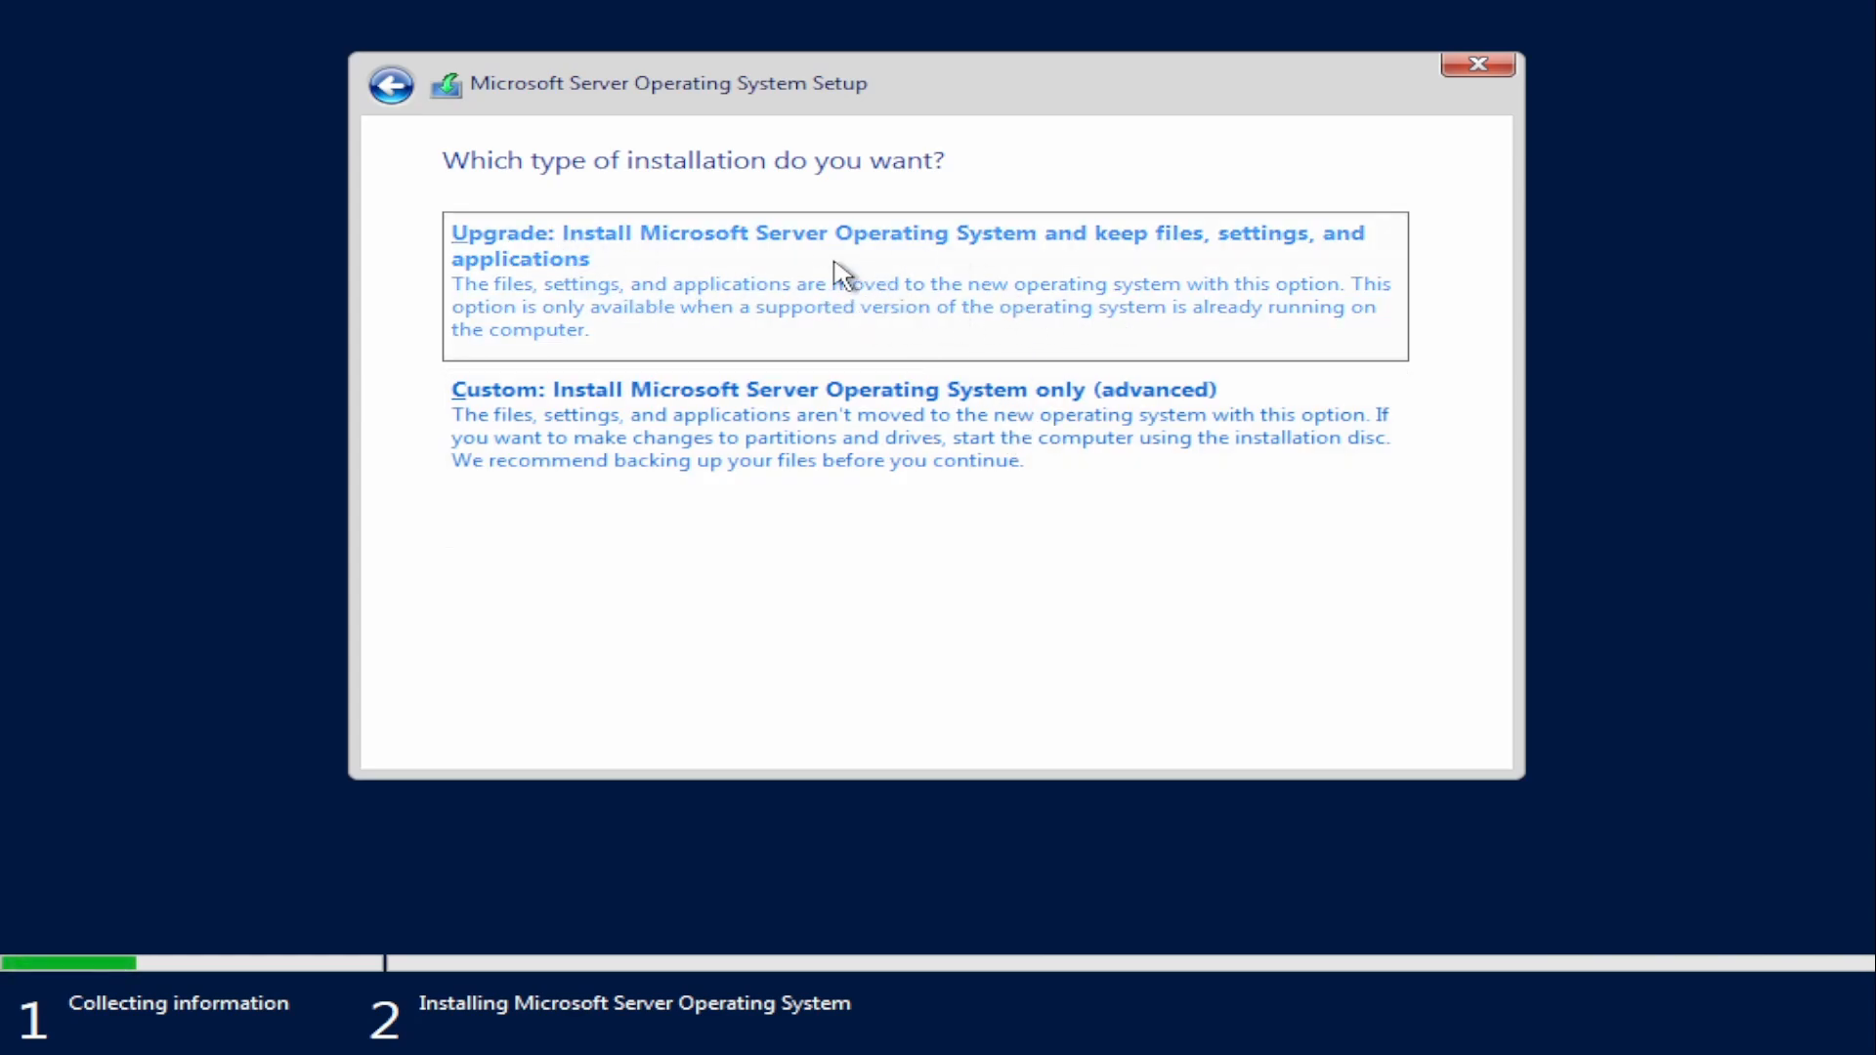
{"action": "left_click", "coordinate": [864, 462]}
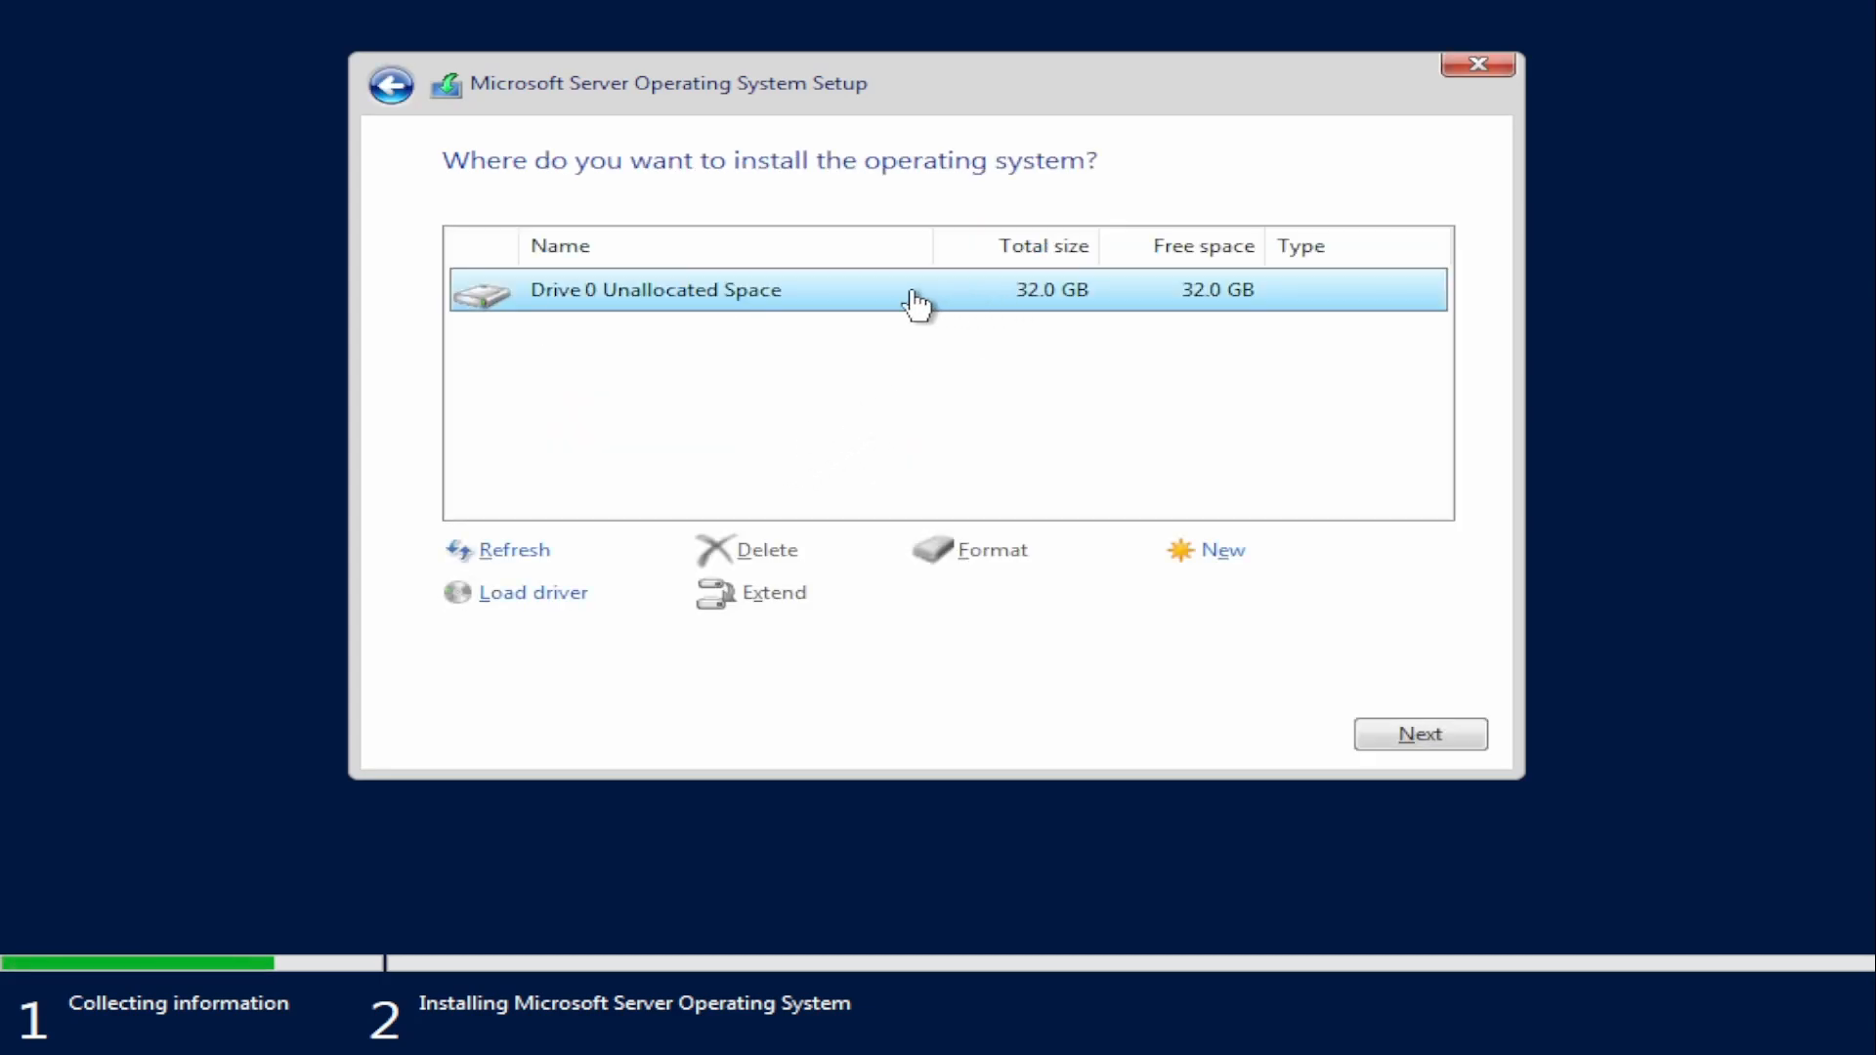
Step: Partition all the unallocated space on Drive 0 and install the operating system on the primary partition, Partition 3
{"action": "left_click", "coordinate": [1217, 557]}
{"action": "left_click", "coordinate": [1239, 596]}
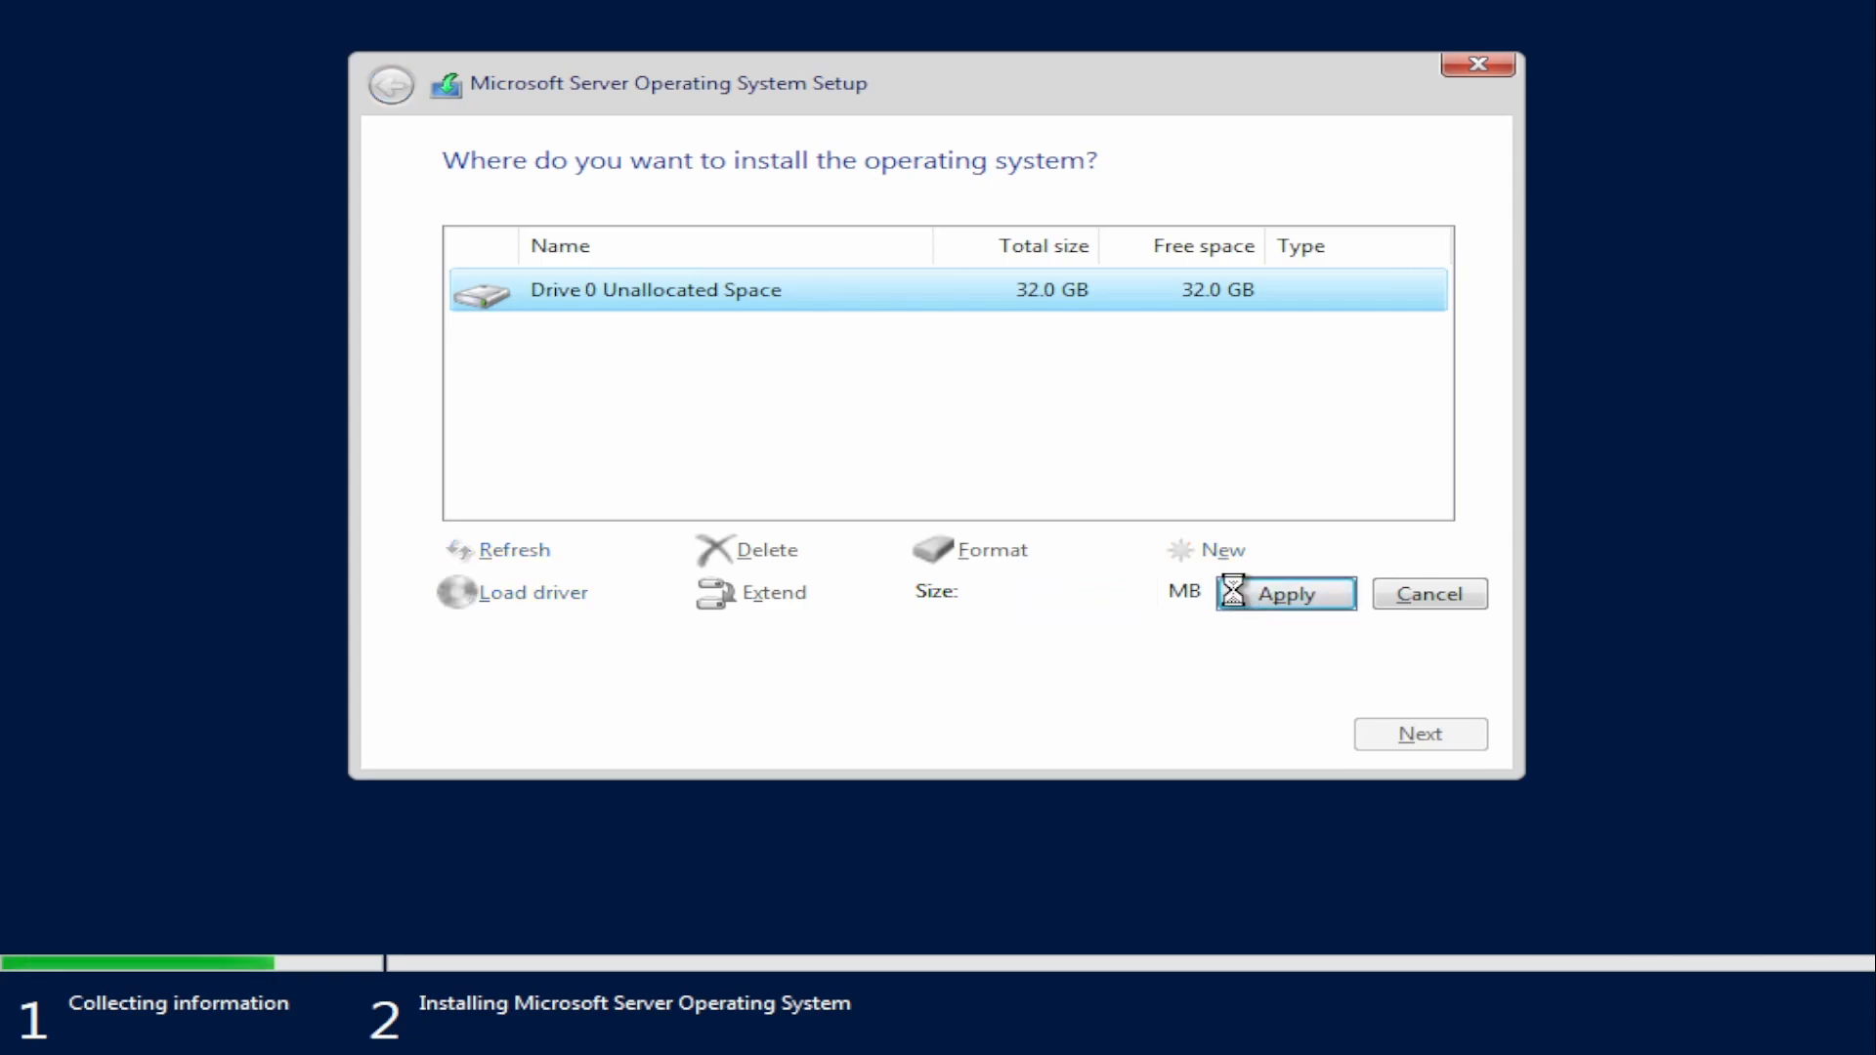
{"action": "left_click", "coordinate": [1190, 595]}
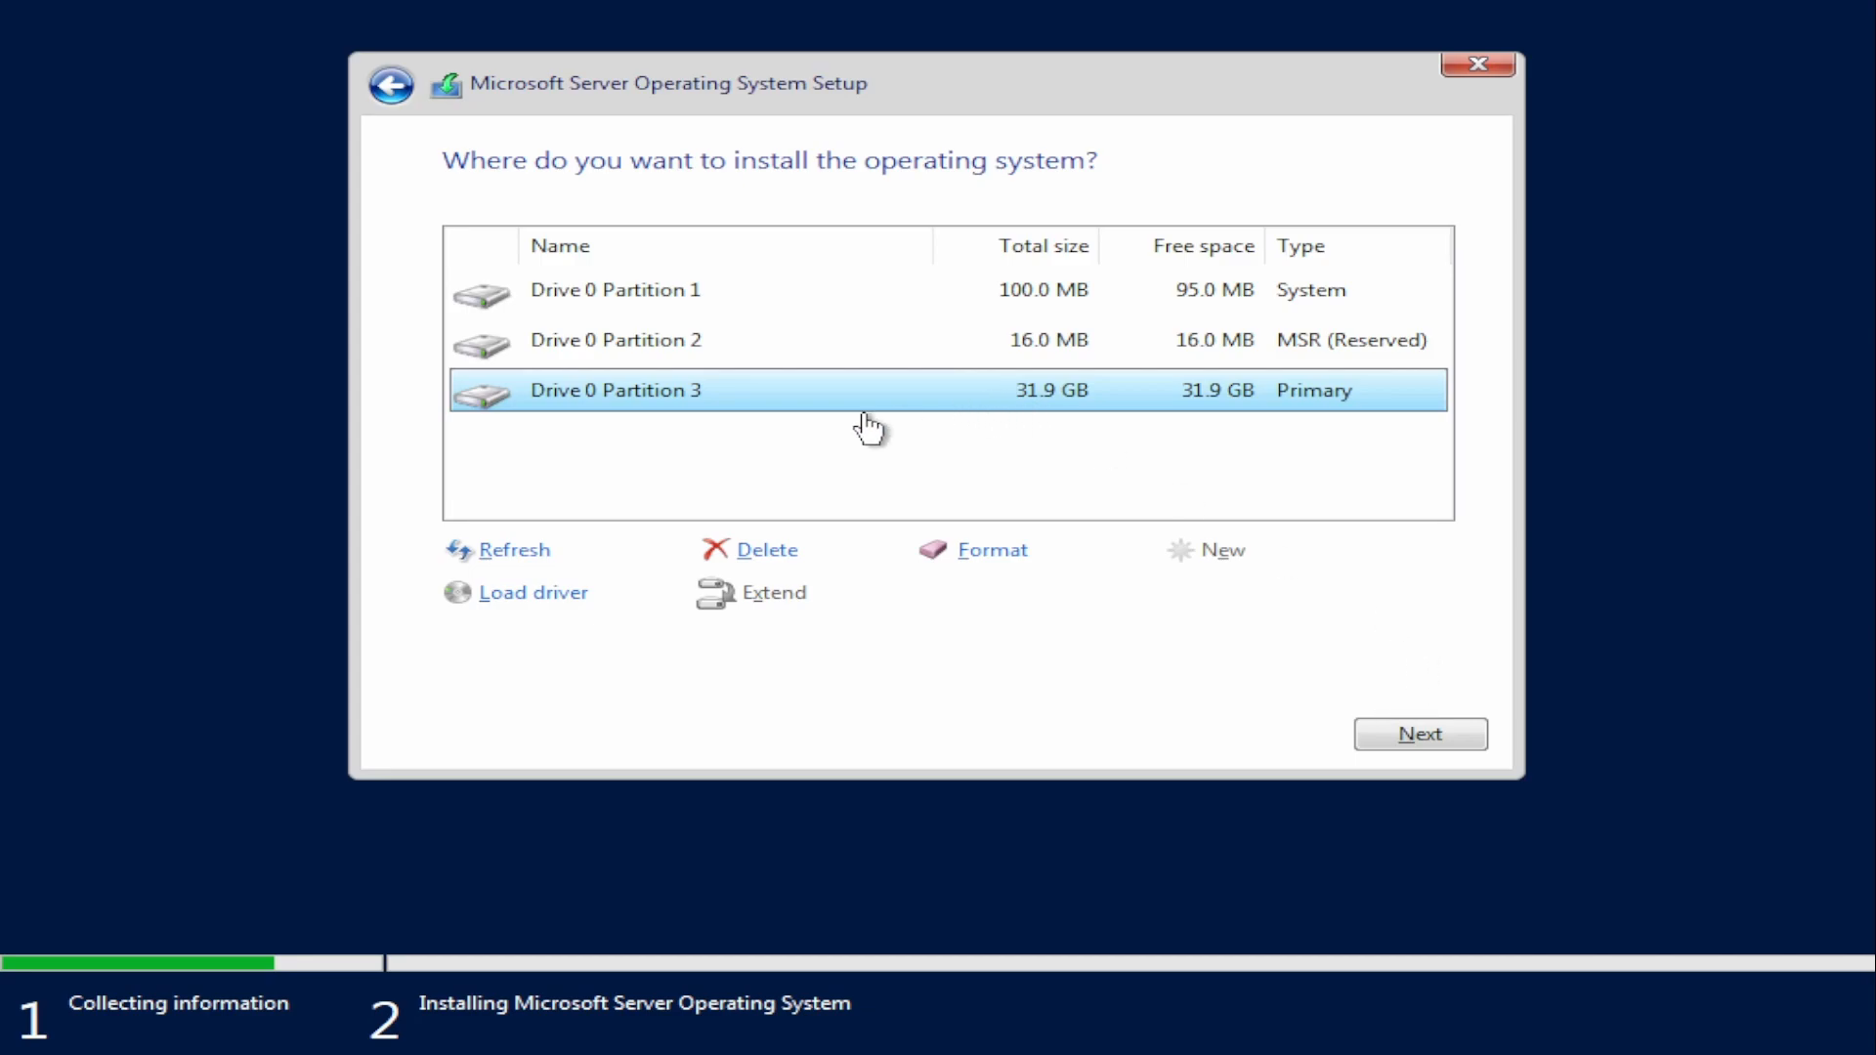
{"action": "left_click", "coordinate": [1434, 733]}
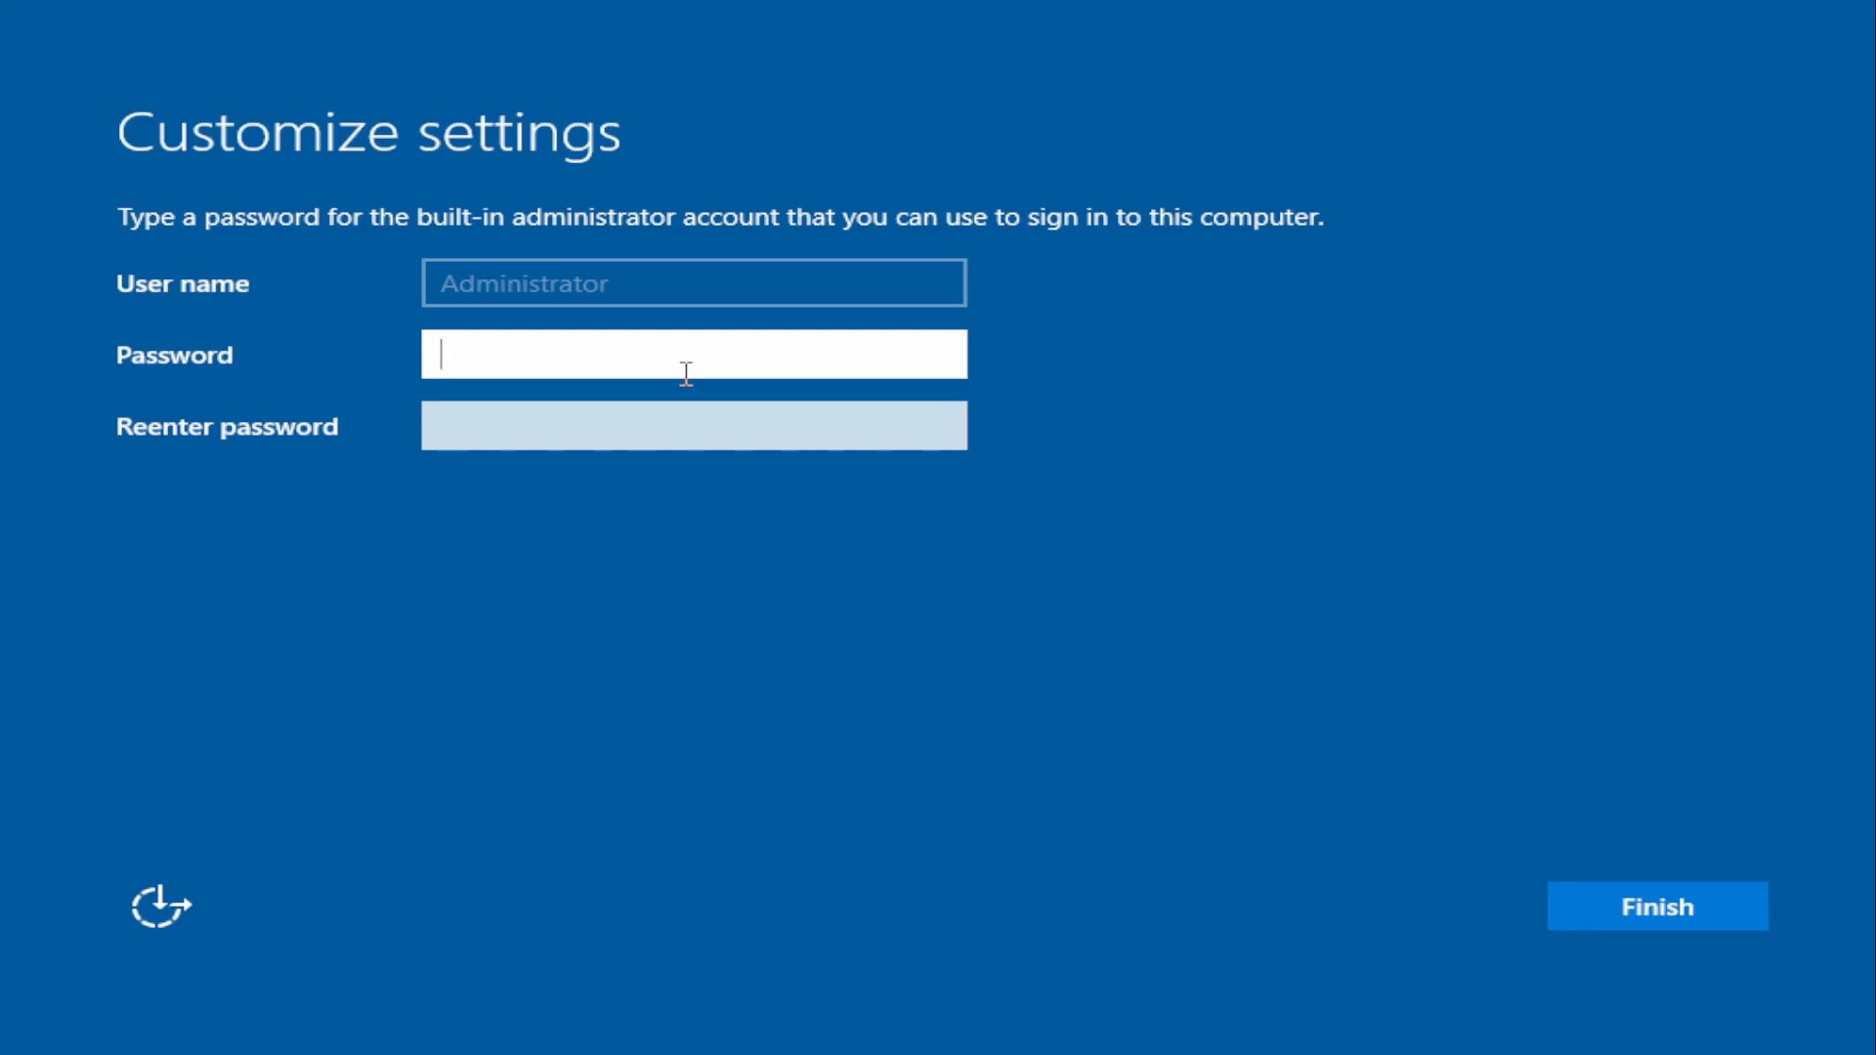
Step: Enter and re-enter the password for the built-in Administrator account, and finish the initial settings
{"action": "type", "text": "************"}
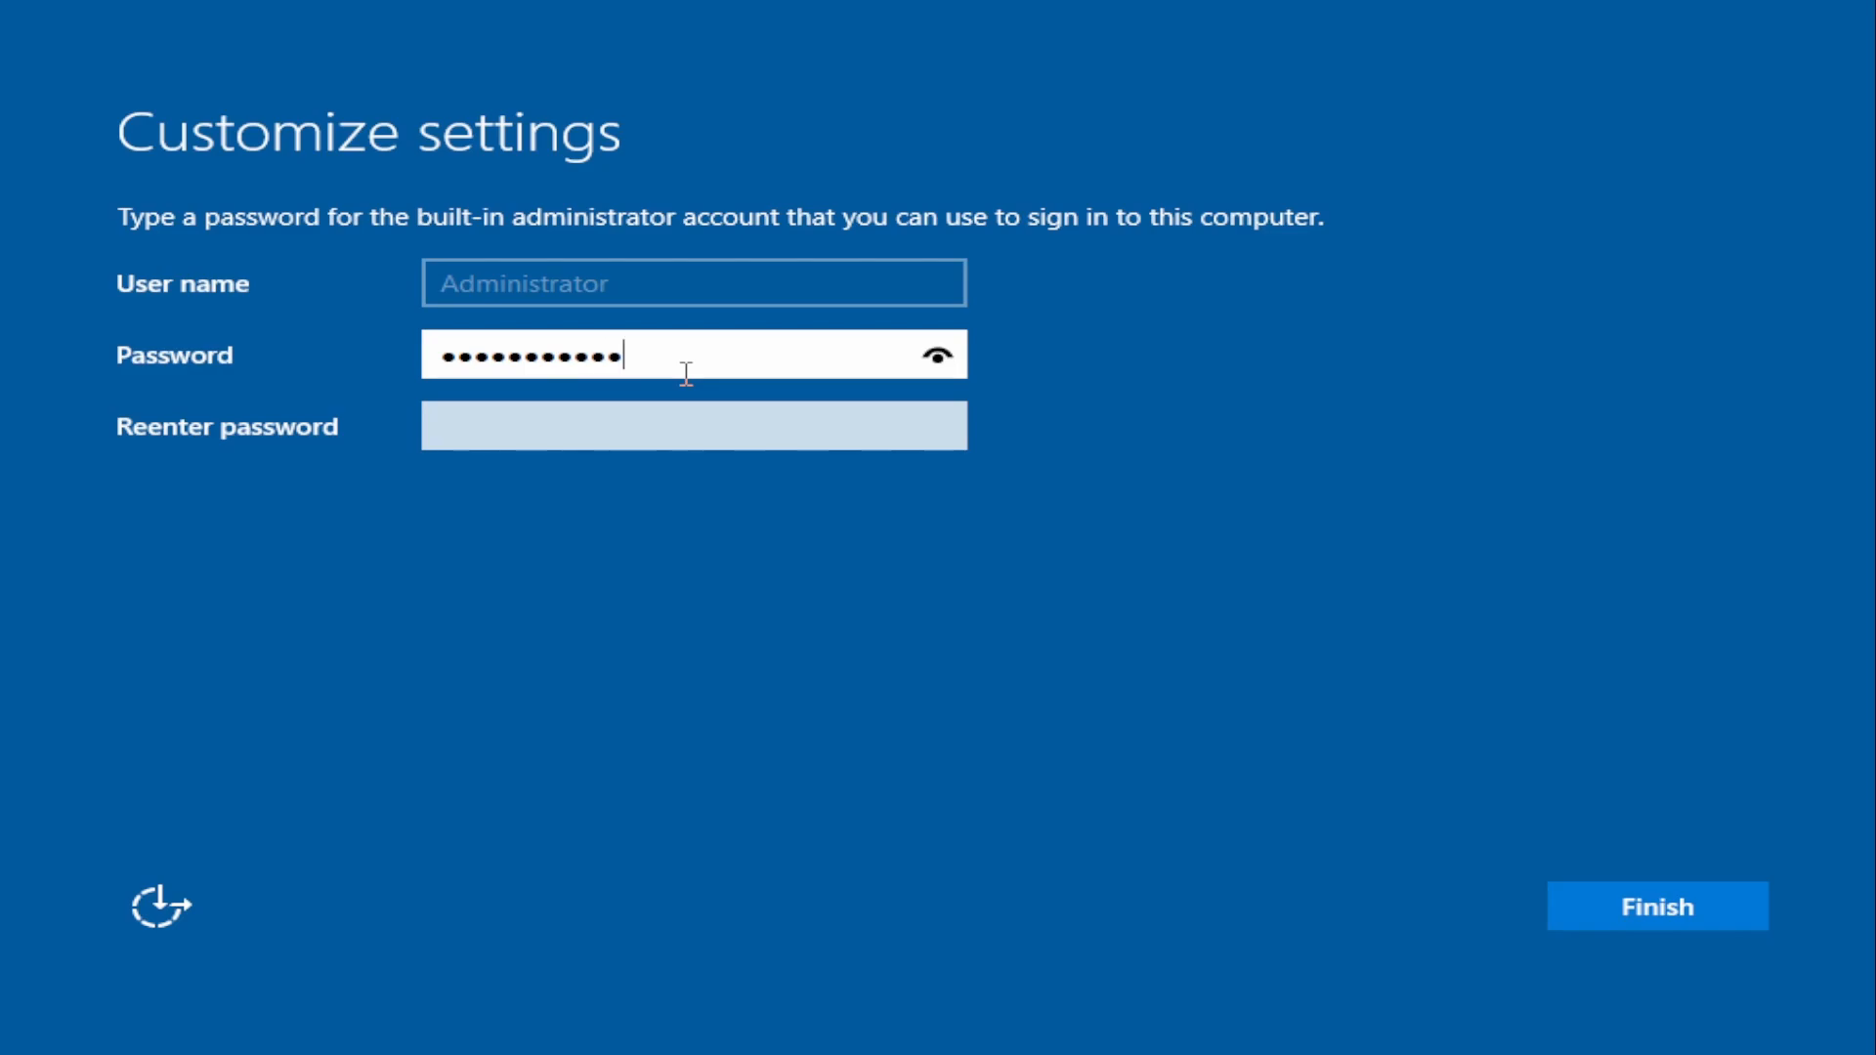
{"action": "key", "text": "Tab"}
{"action": "type", "text": "*********"}
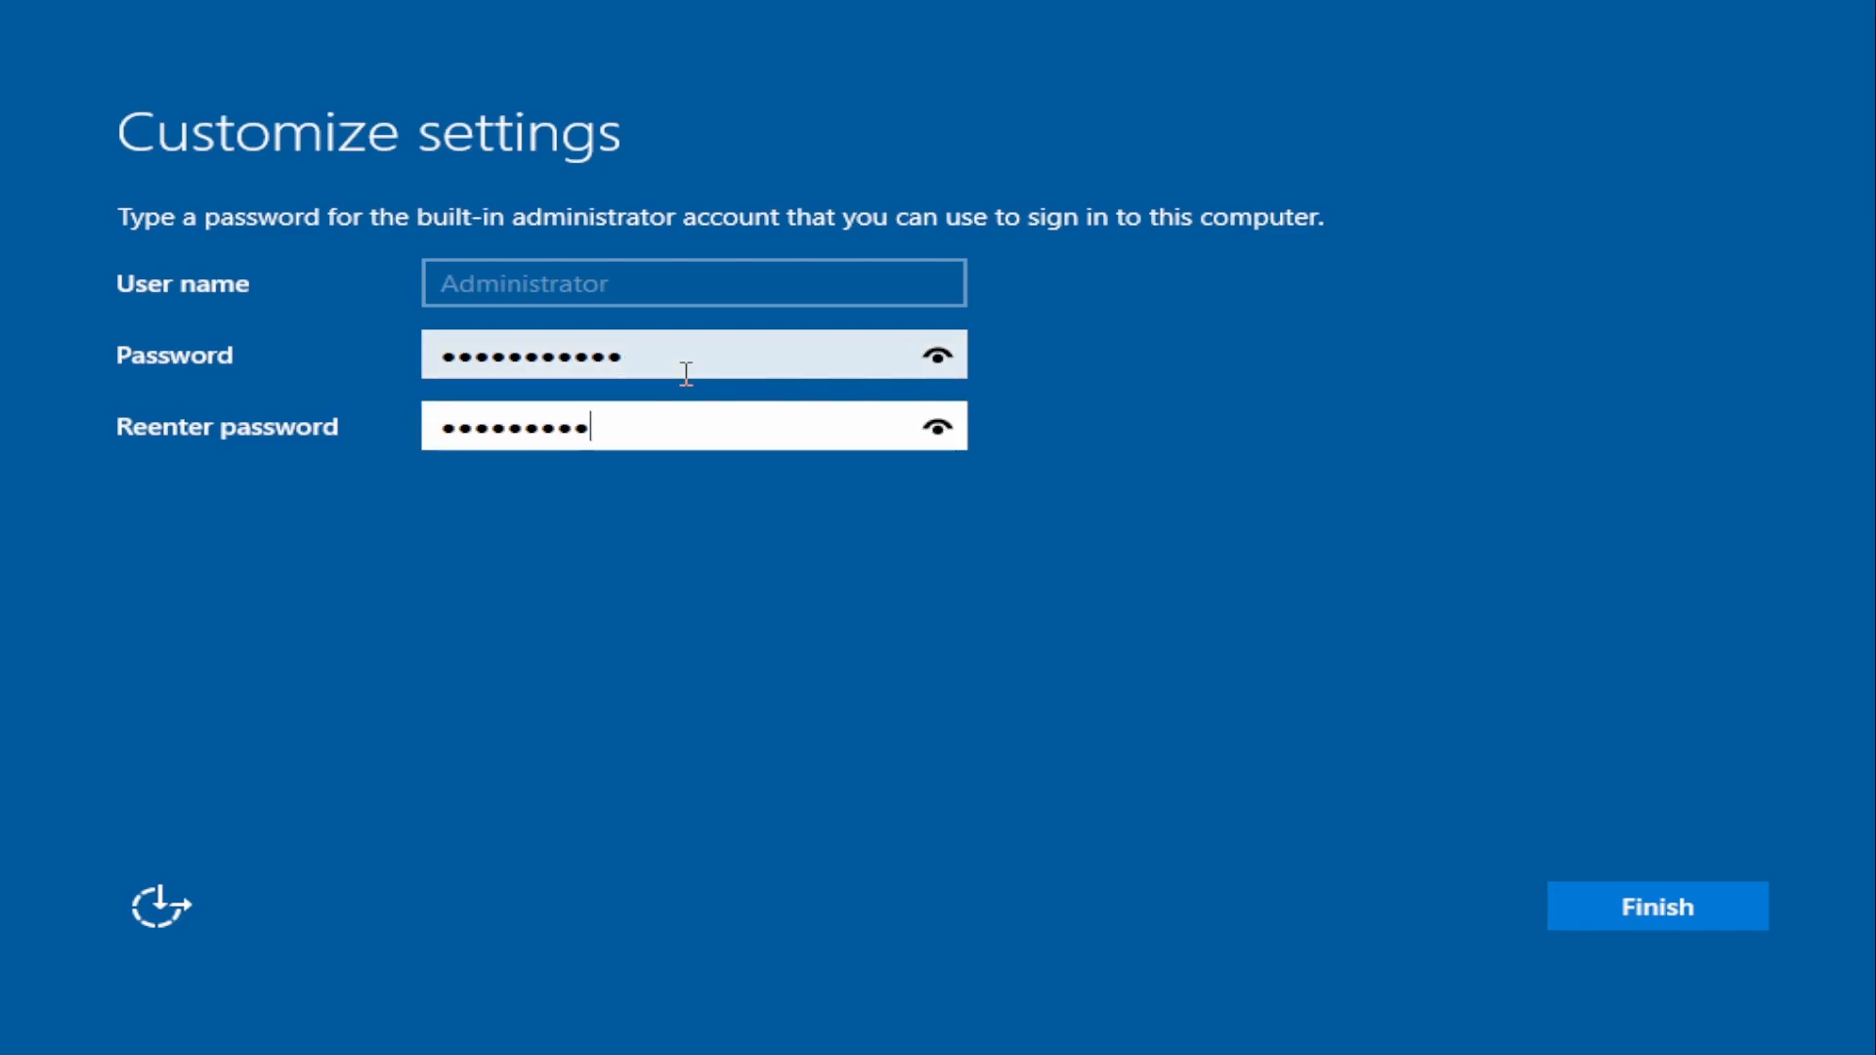
{"action": "type", "text": "***"}
{"action": "key", "text": "Return"}
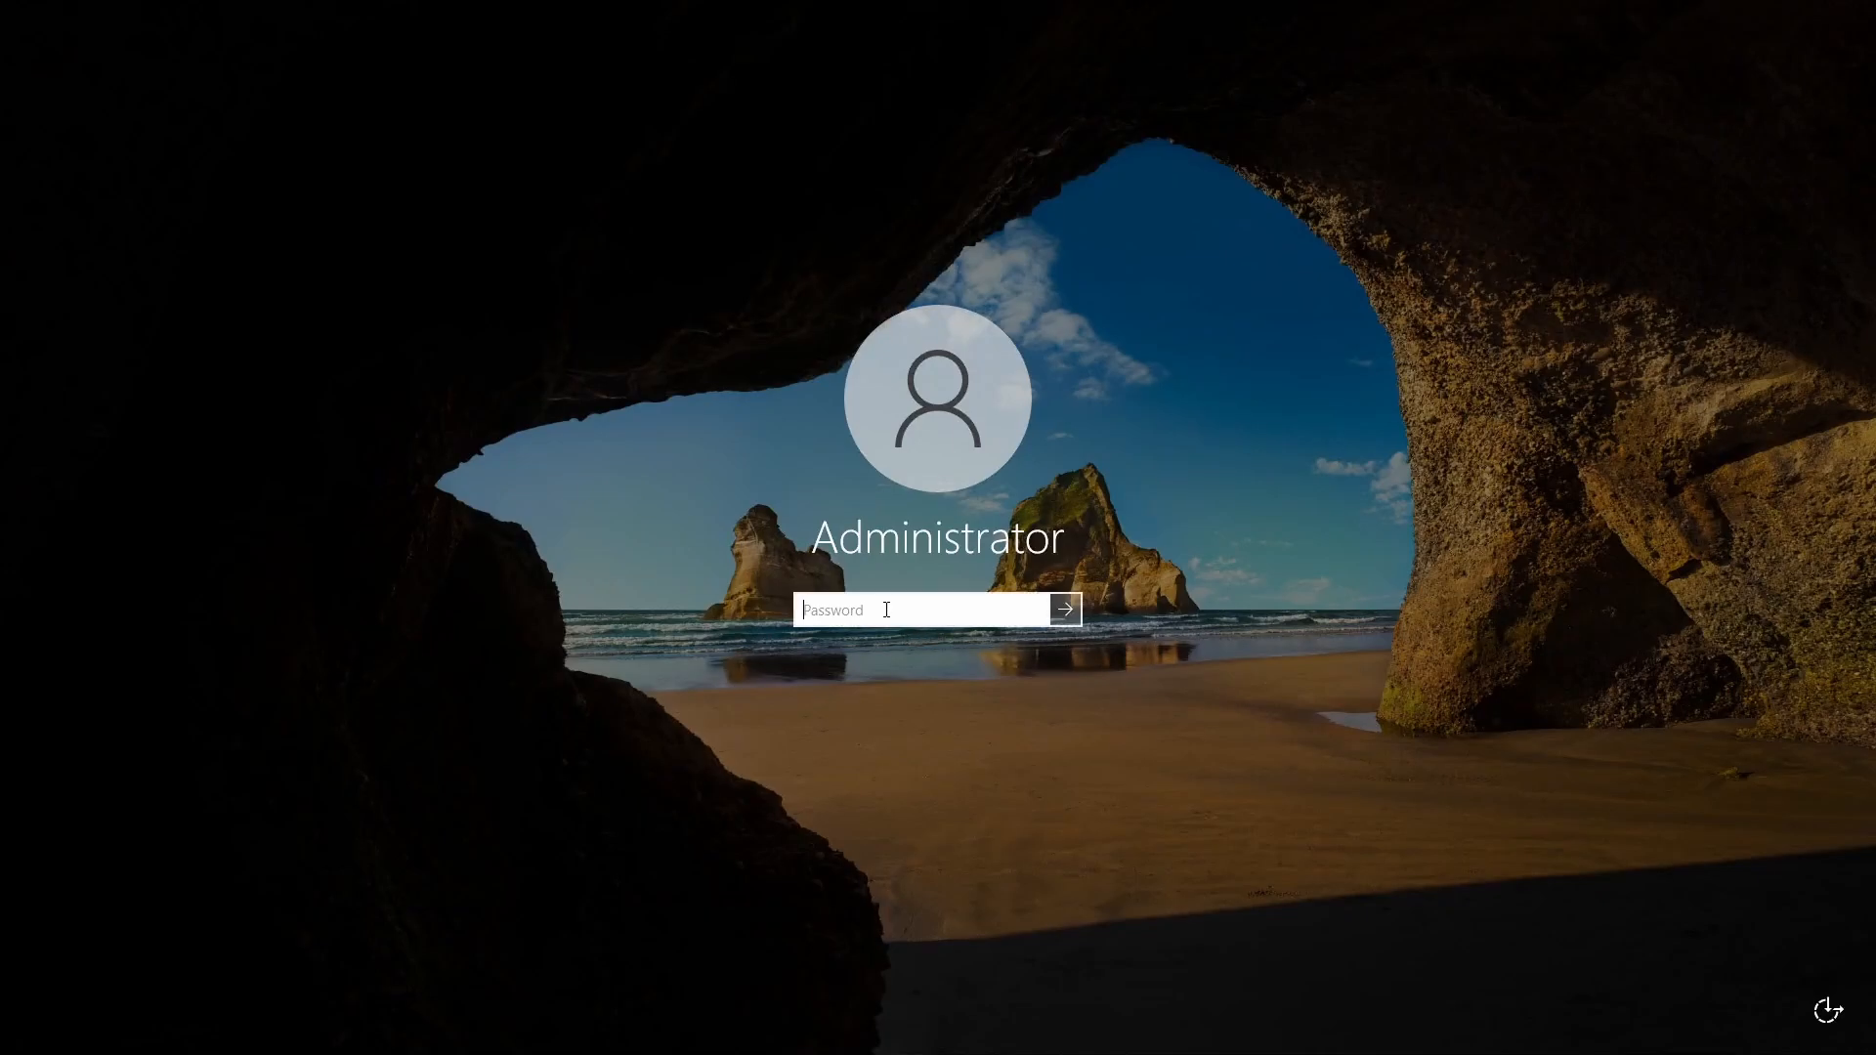
Step: Sign in to the Administrator account with its password and dismiss the network discovery prompt
{"action": "type", "text": "•••"}
{"action": "key", "text": "Return"}
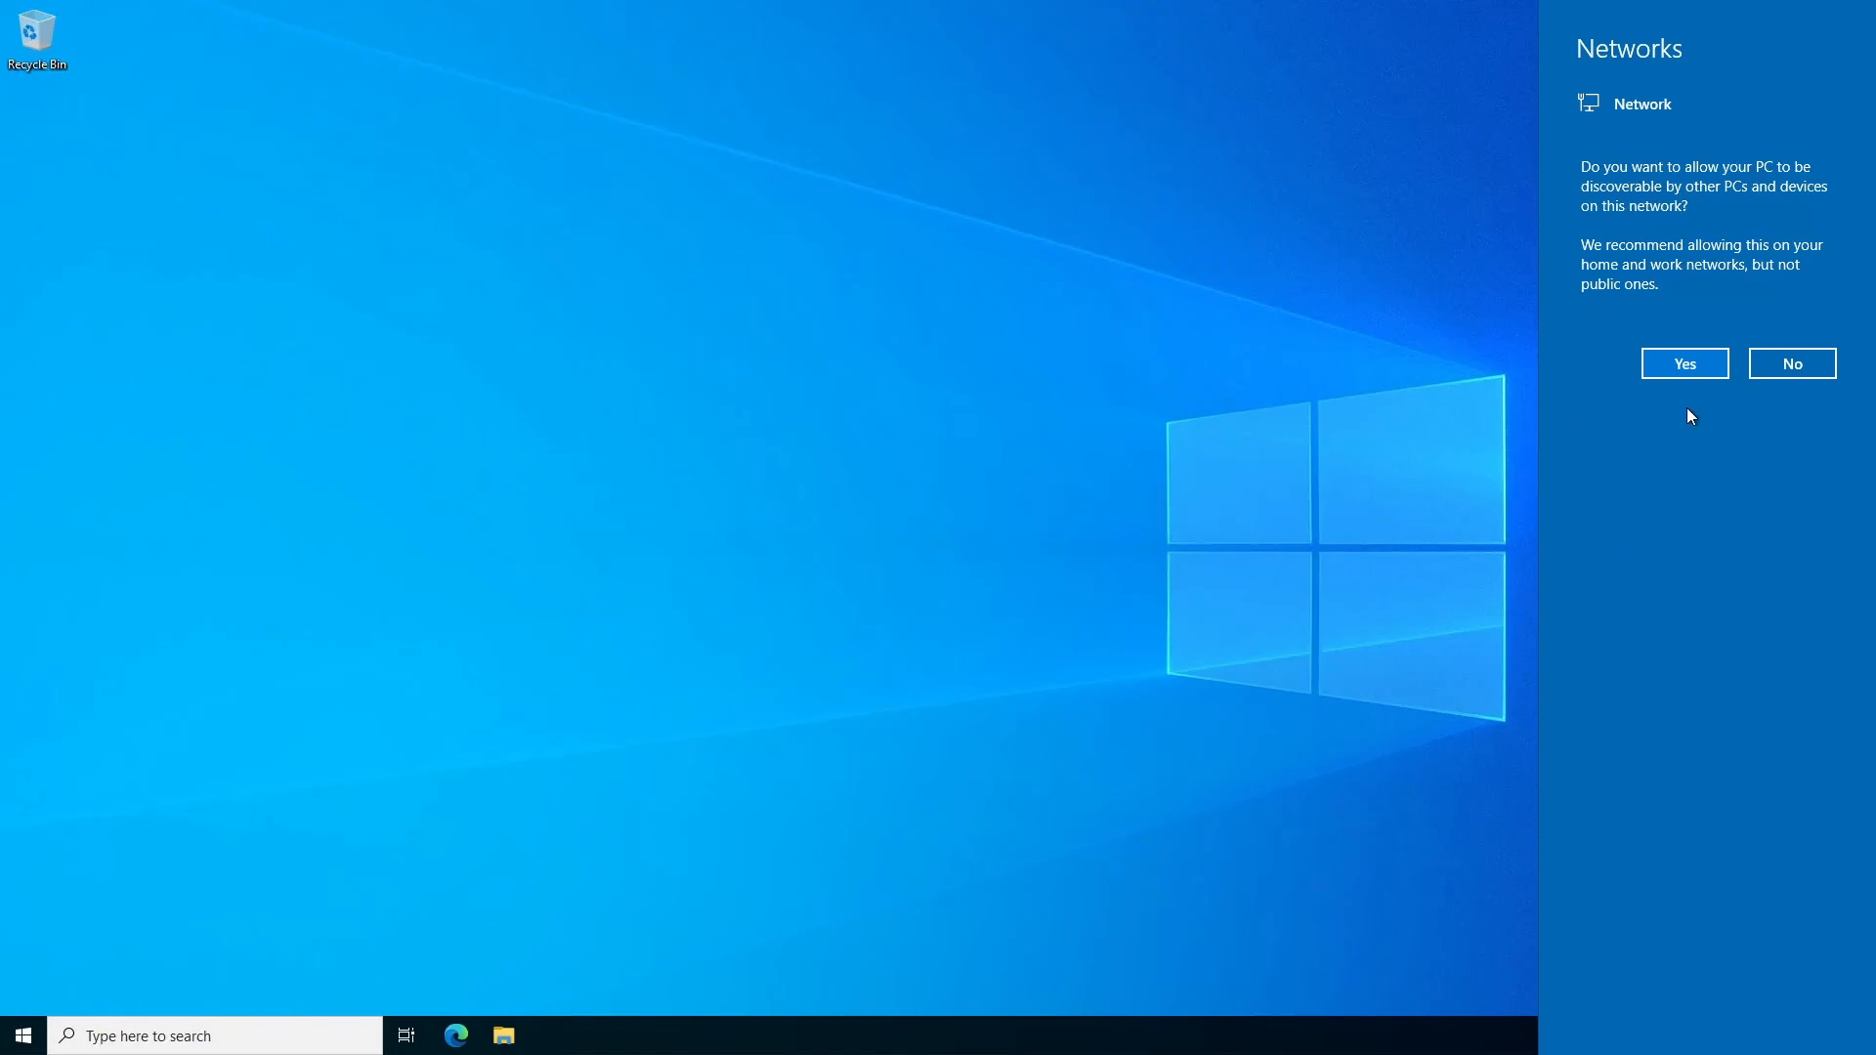
{"action": "left_click", "coordinate": [1475, 502]}
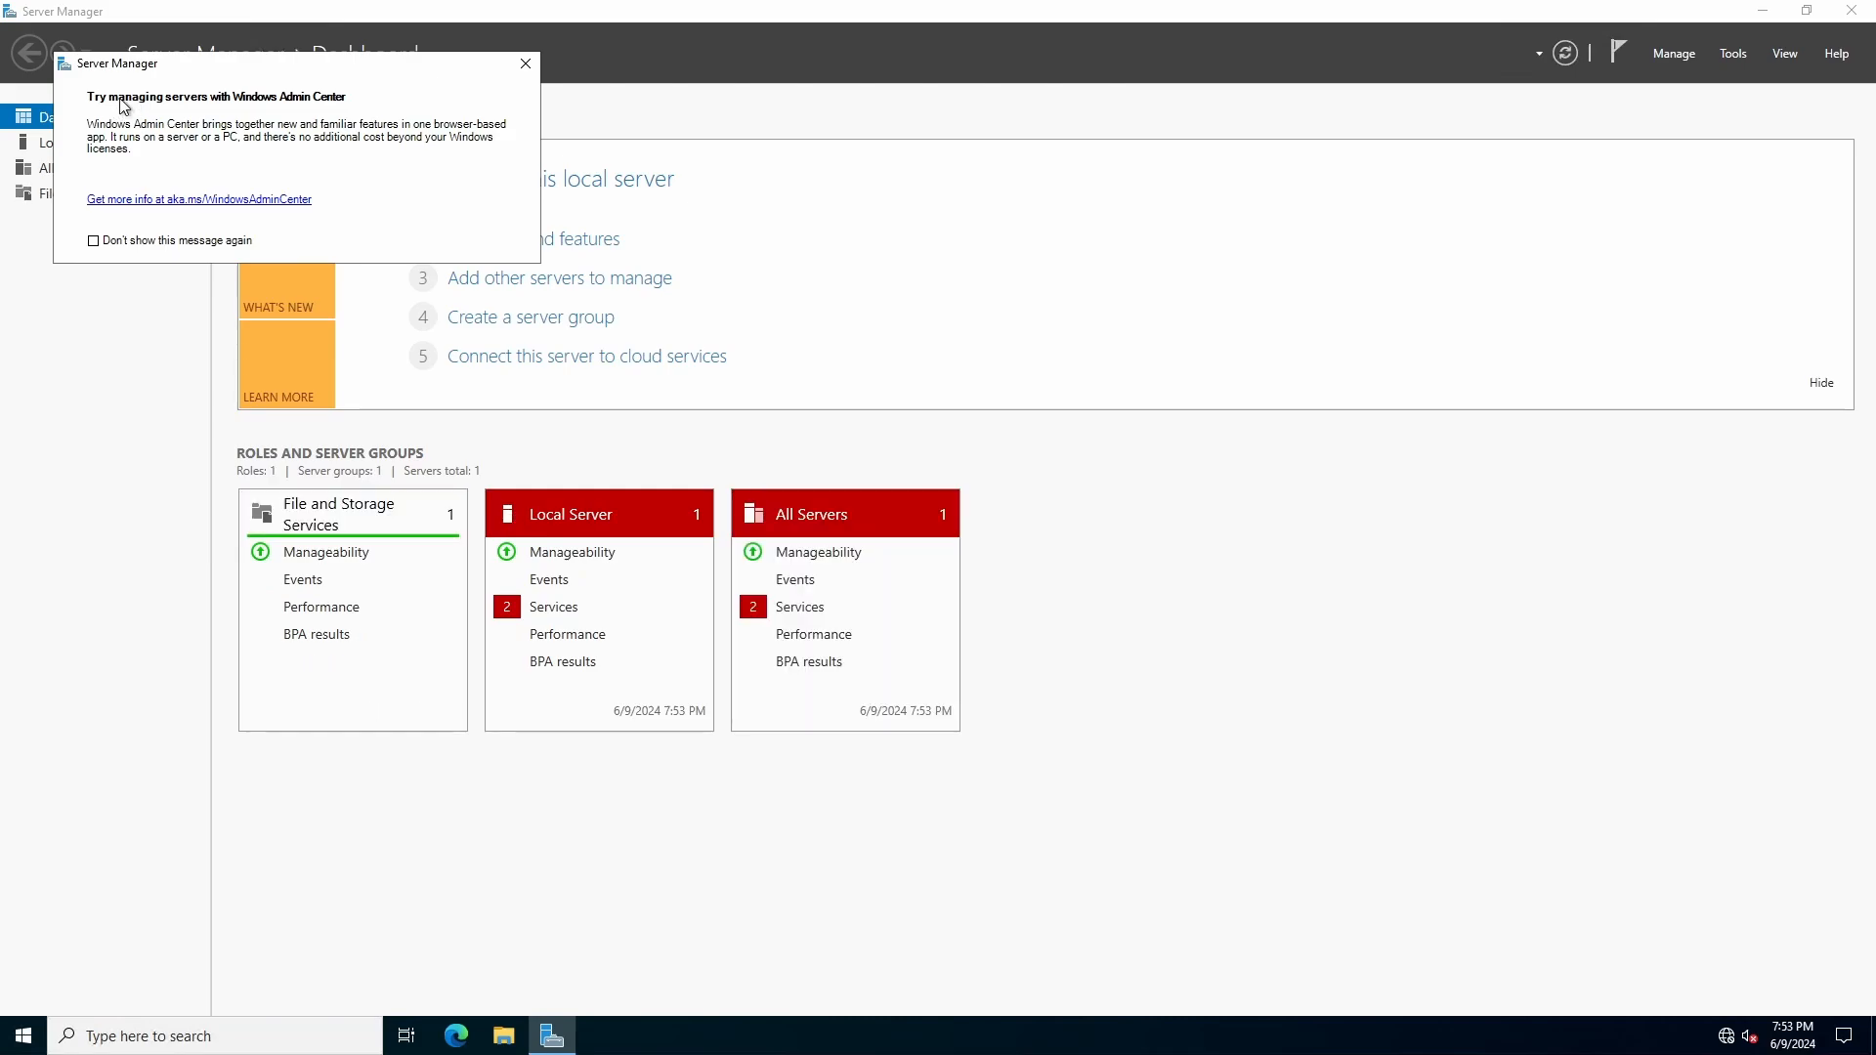
Step: Dismiss the Windows Admin Center message so it is not shown again, and open the Local Server properties
{"action": "left_click", "coordinate": [110, 239]}
{"action": "left_click", "coordinate": [531, 69]}
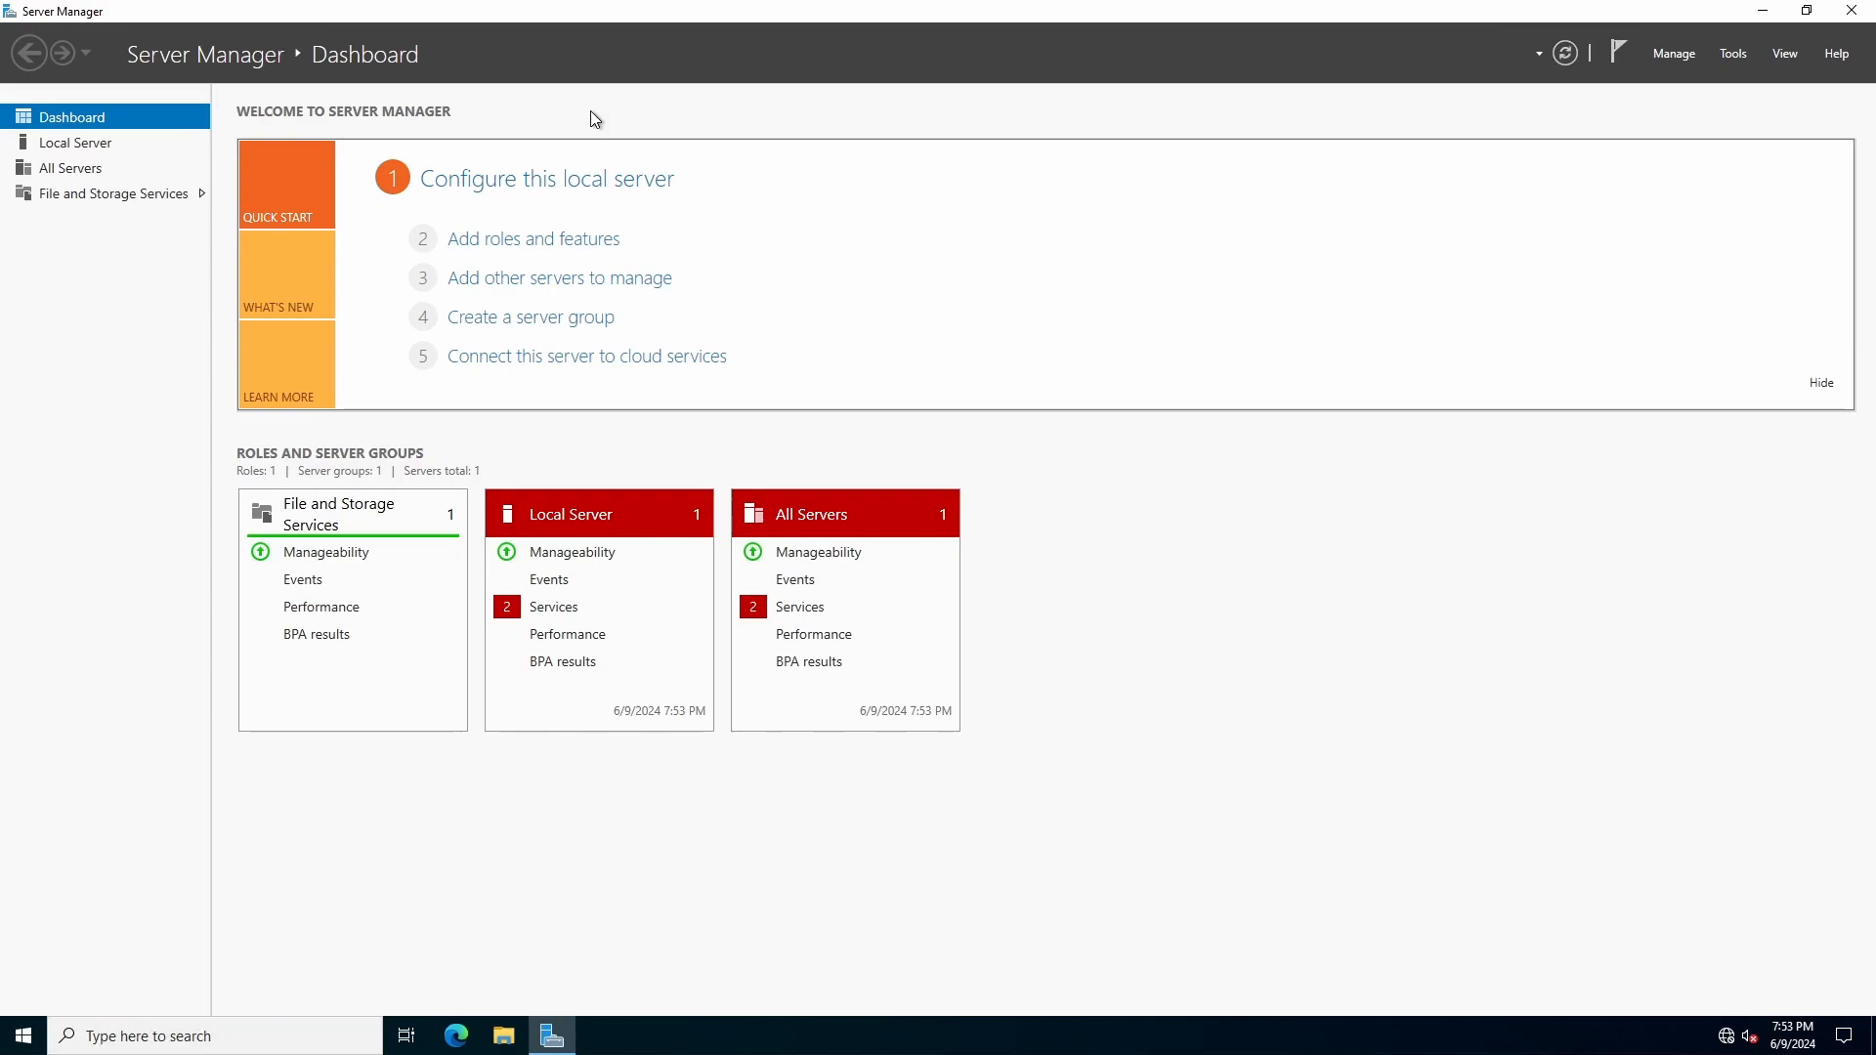
{"action": "left_click", "coordinate": [100, 143]}
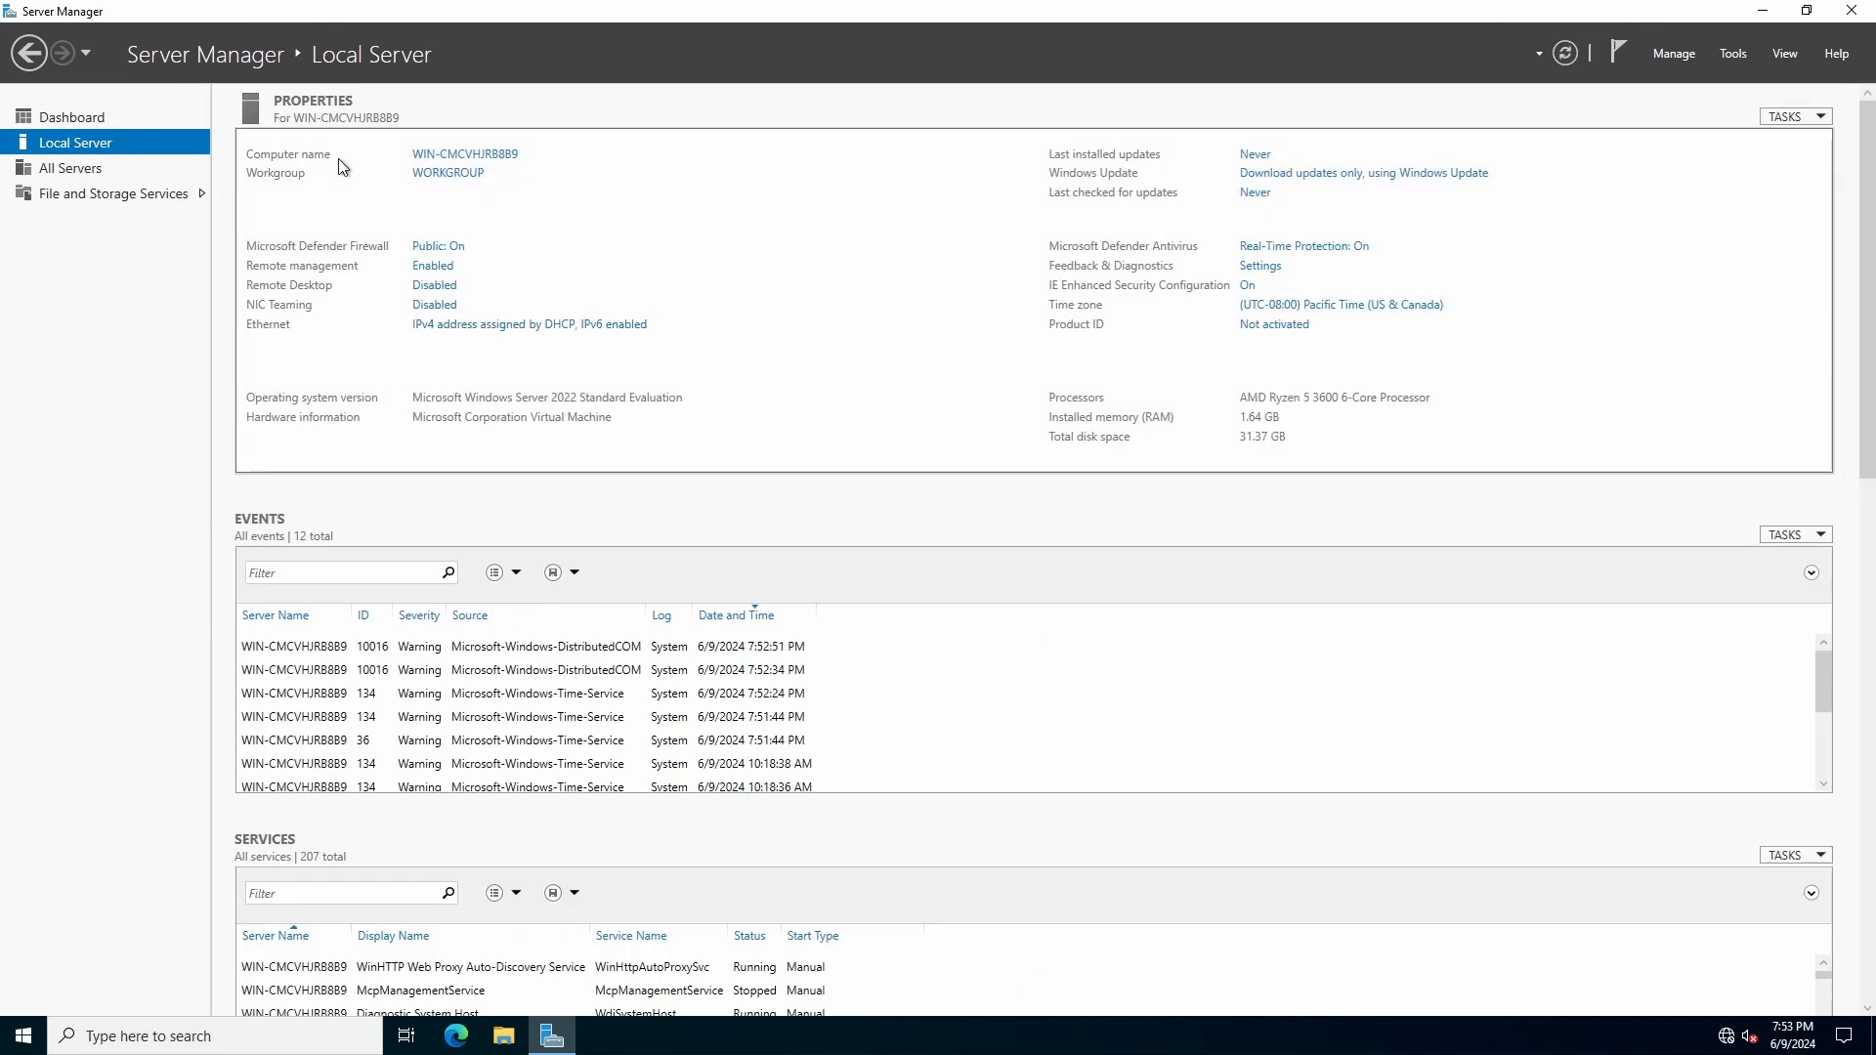
Step: Rename the computer to DC01 in its system properties and postpone the restart
{"action": "left_click", "coordinate": [444, 159]}
{"action": "left_click", "coordinate": [467, 164]}
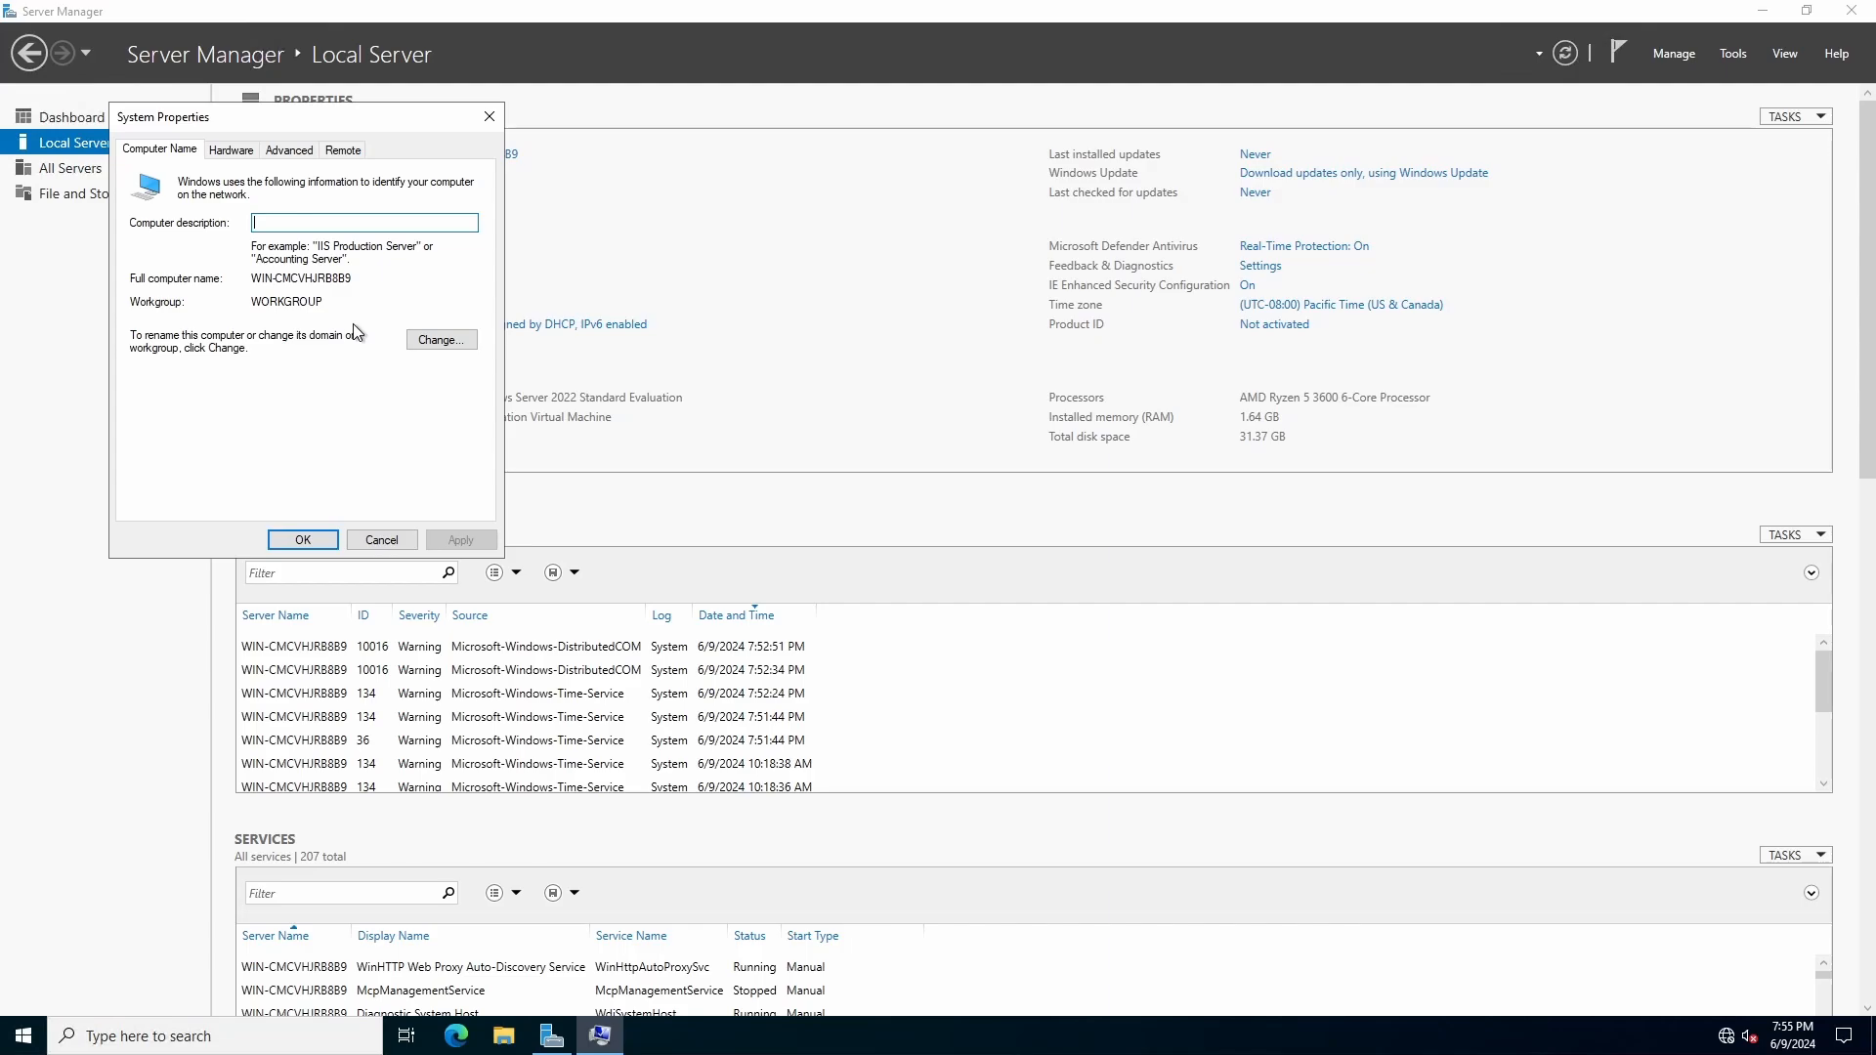
{"action": "left_click", "coordinate": [433, 344]}
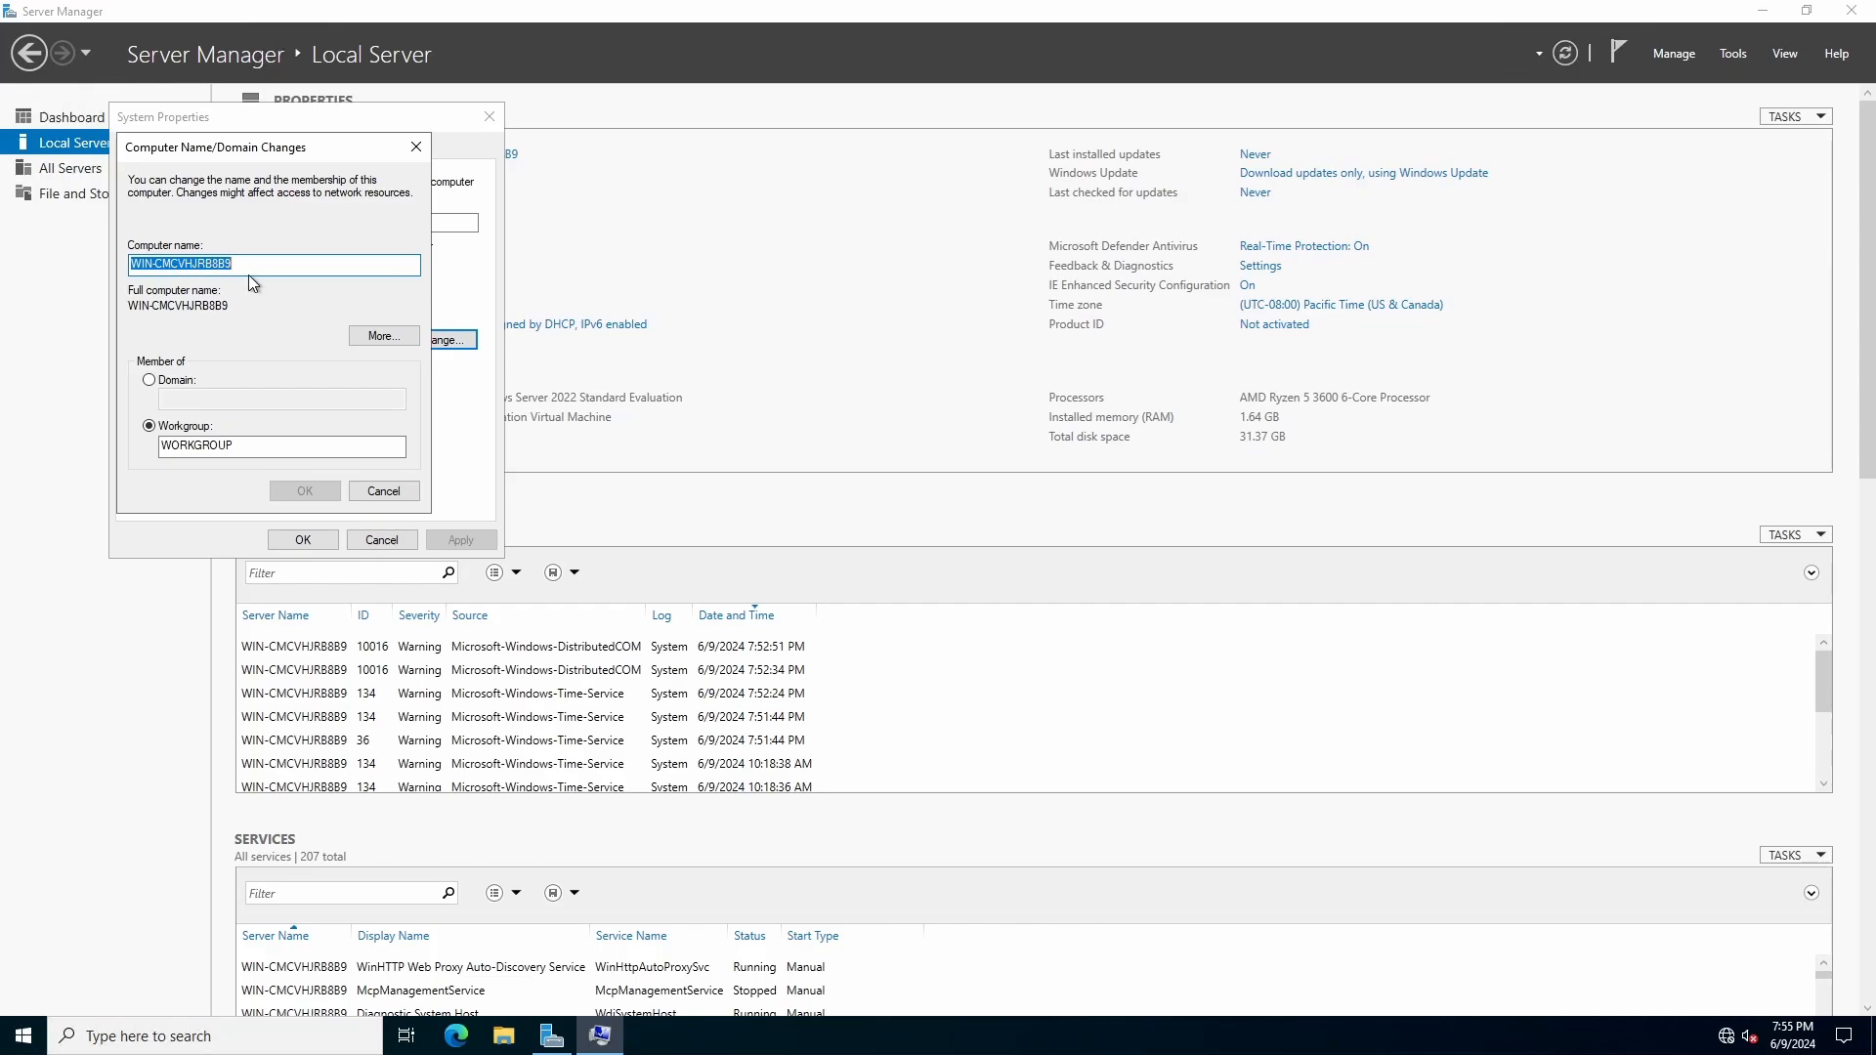
{"action": "type", "text": "DC"}
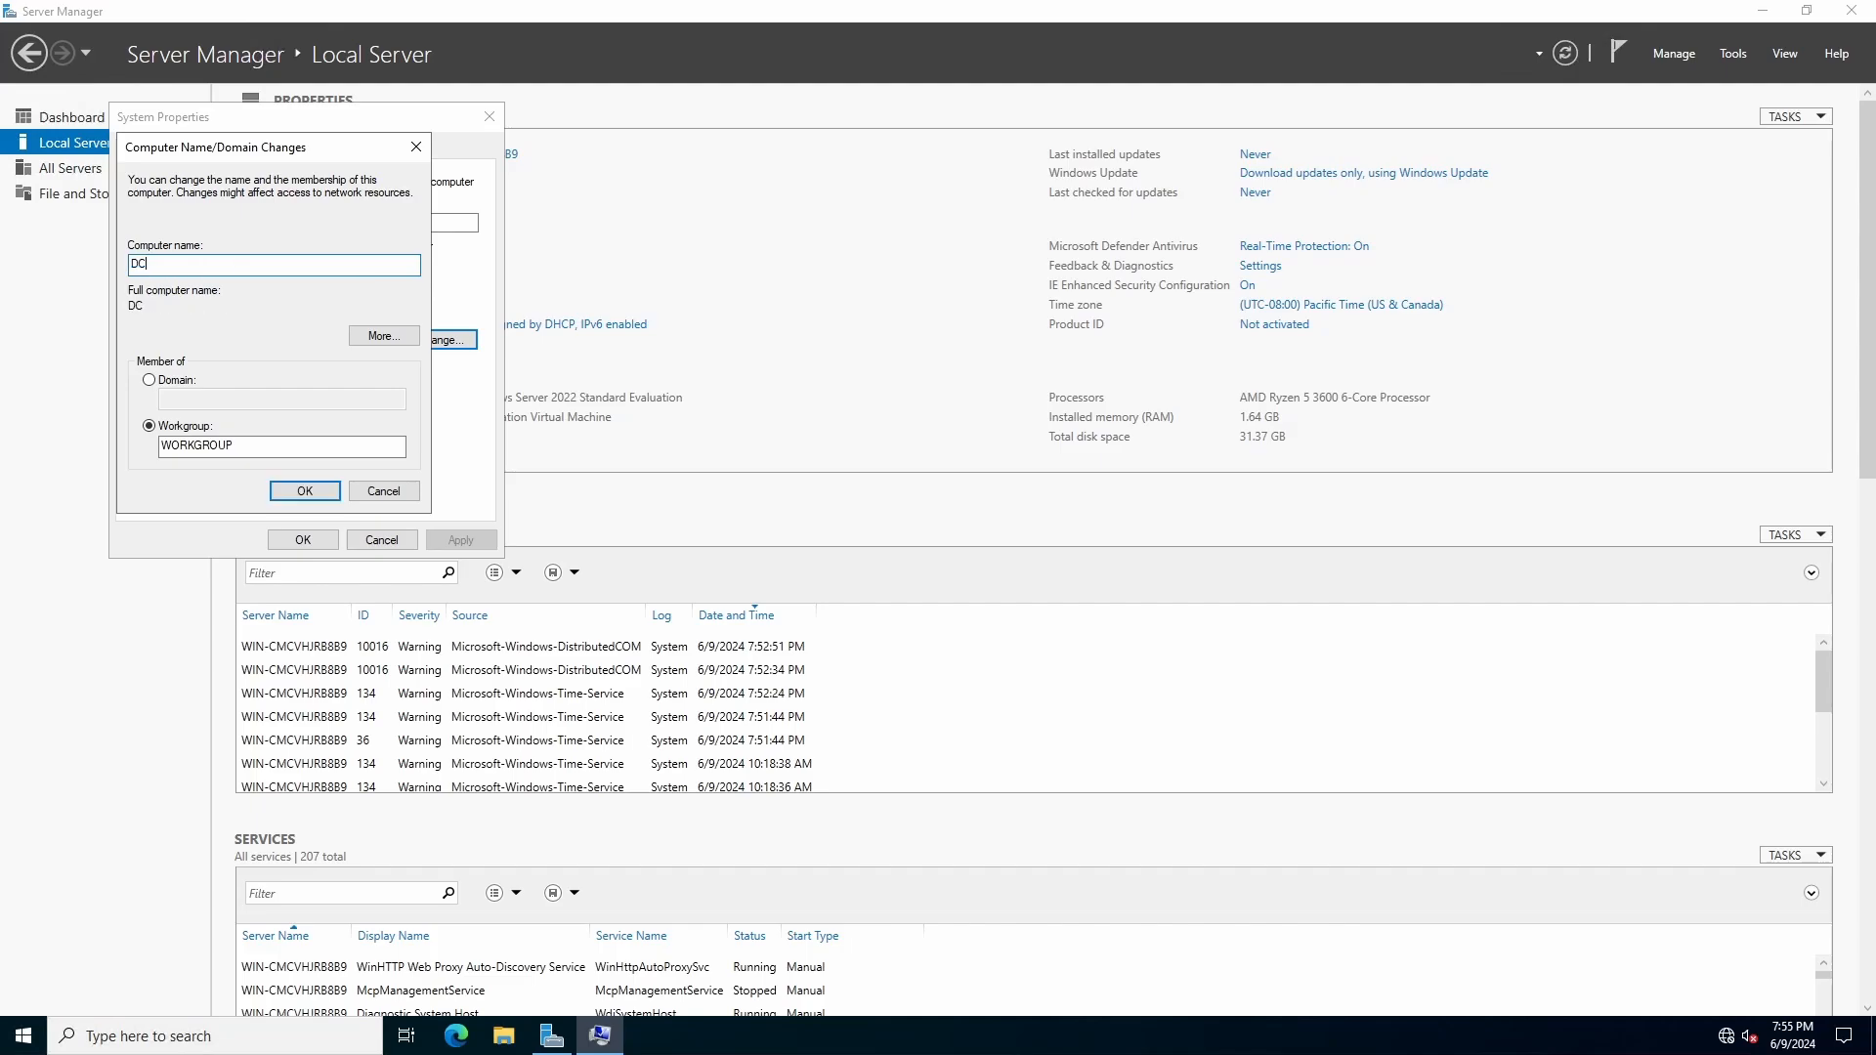
{"action": "type", "text": "01"}
{"action": "left_click", "coordinate": [323, 489]}
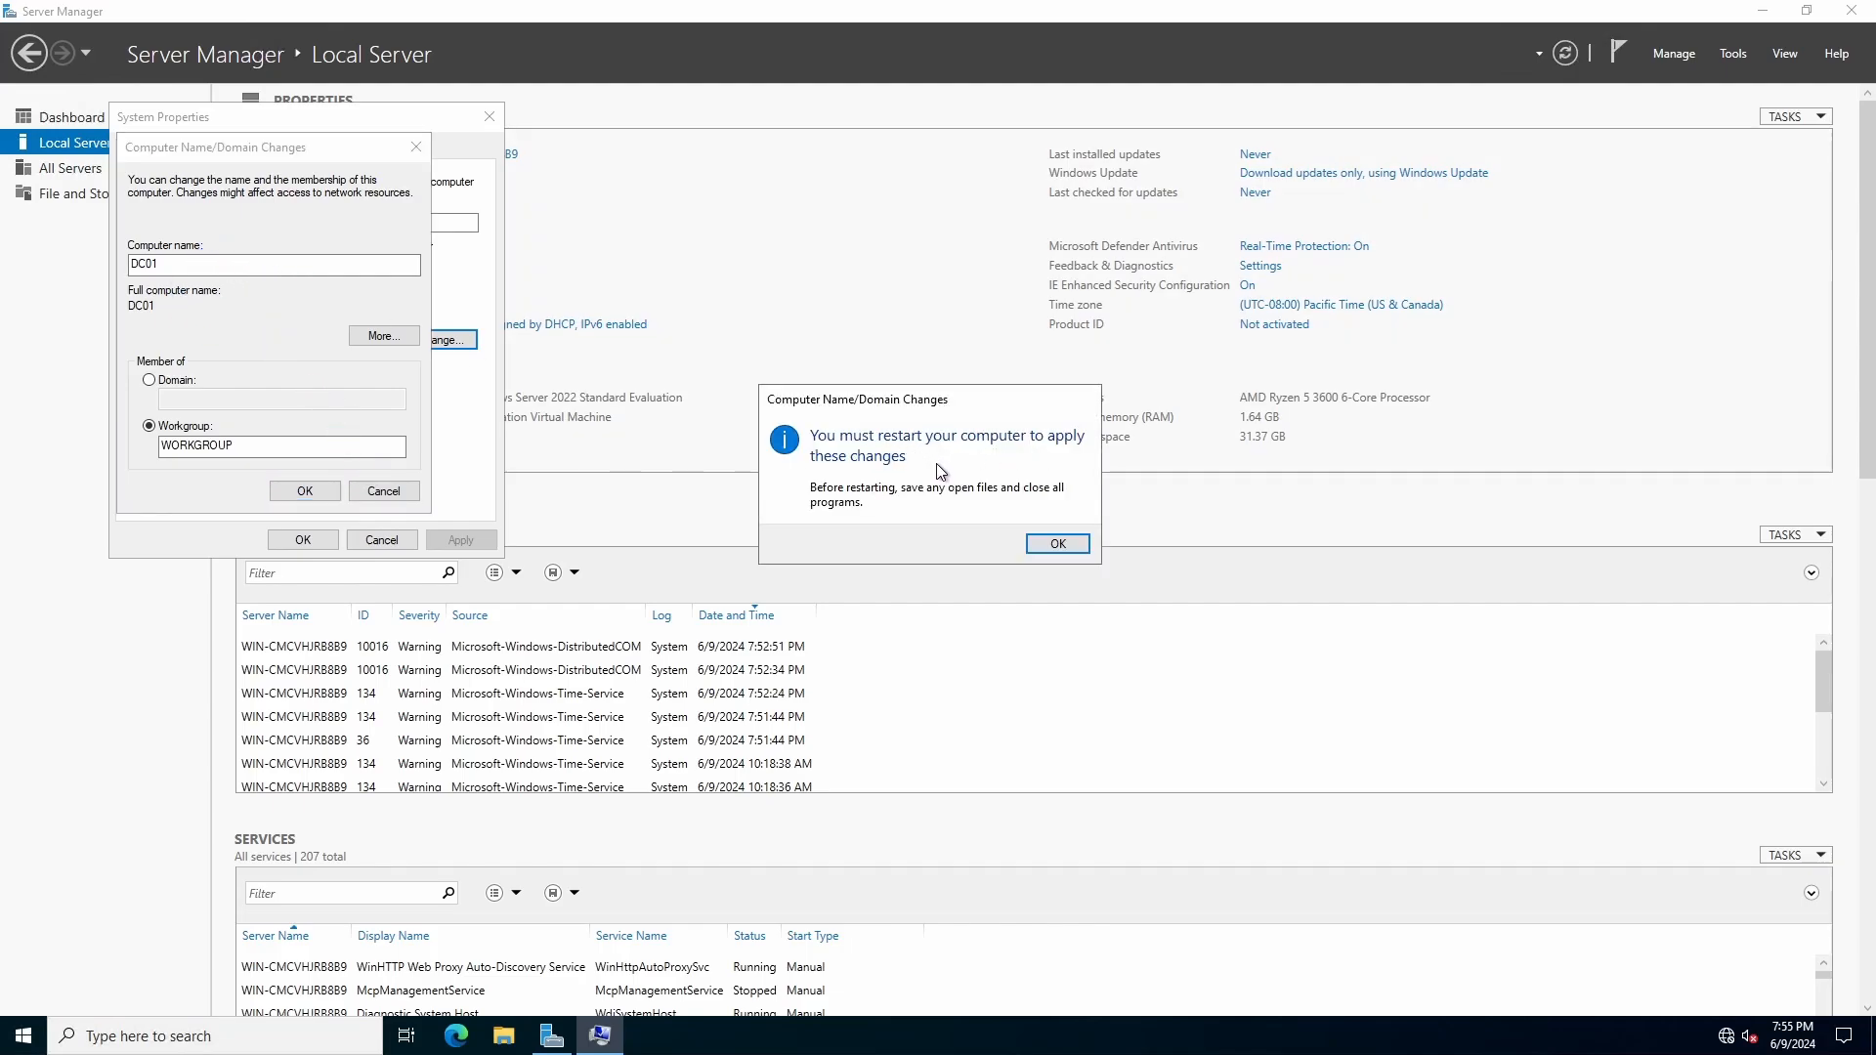
{"action": "left_click", "coordinate": [1058, 544]}
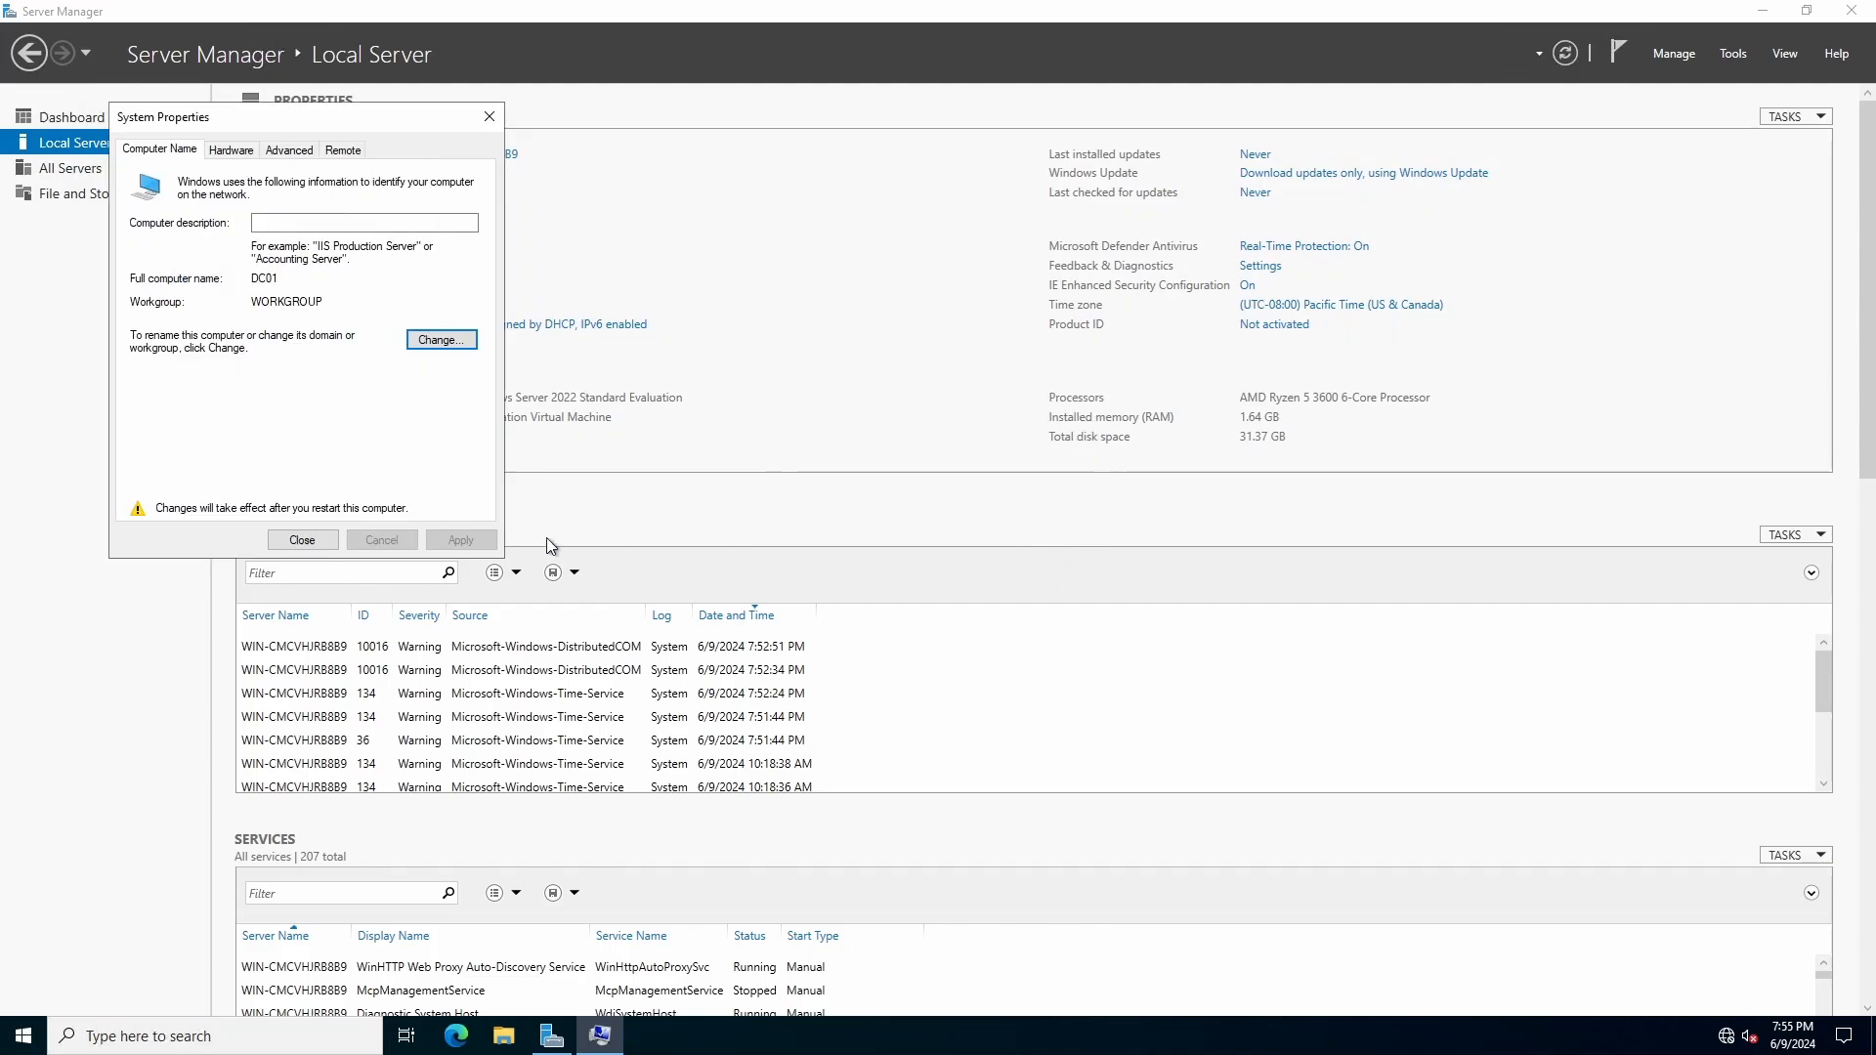
{"action": "left_click", "coordinate": [302, 540]}
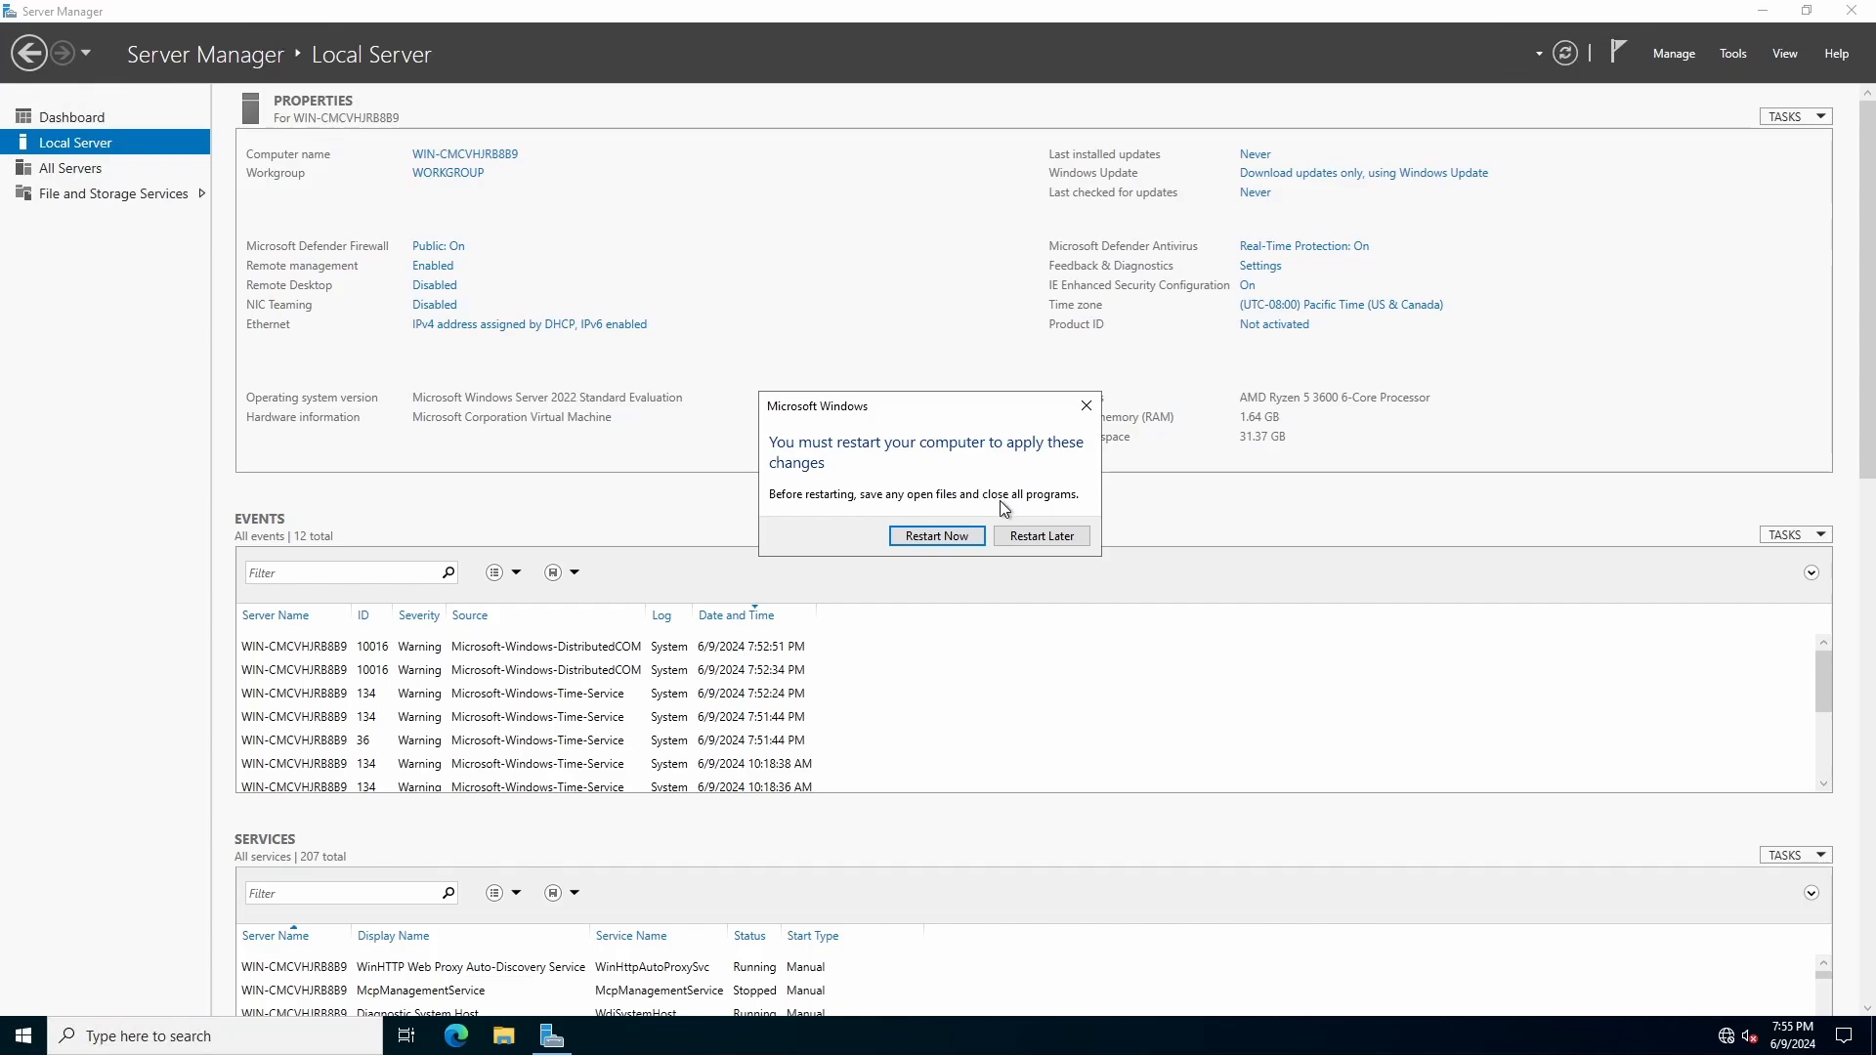
{"action": "left_click", "coordinate": [1041, 536]}
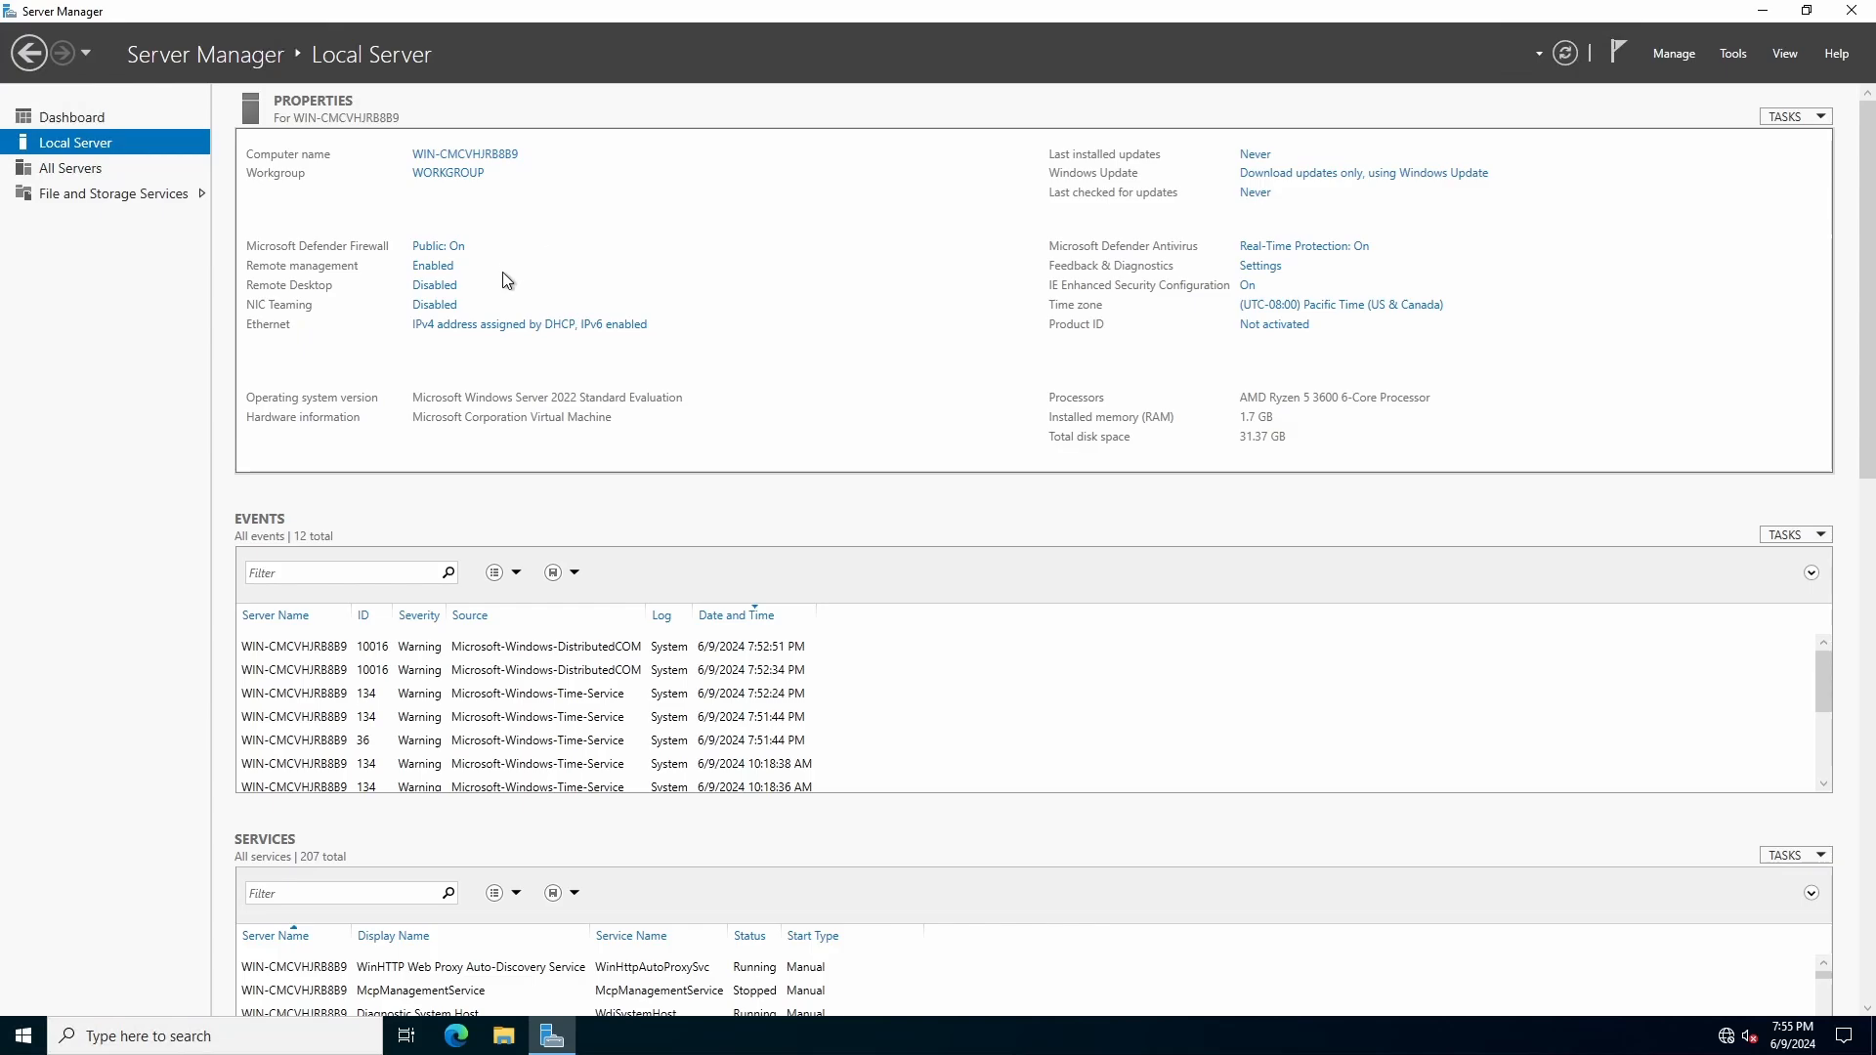
Step: Review the computer's domain and workgroup membership settings, leaving them without making changes
{"action": "left_click", "coordinate": [465, 179]}
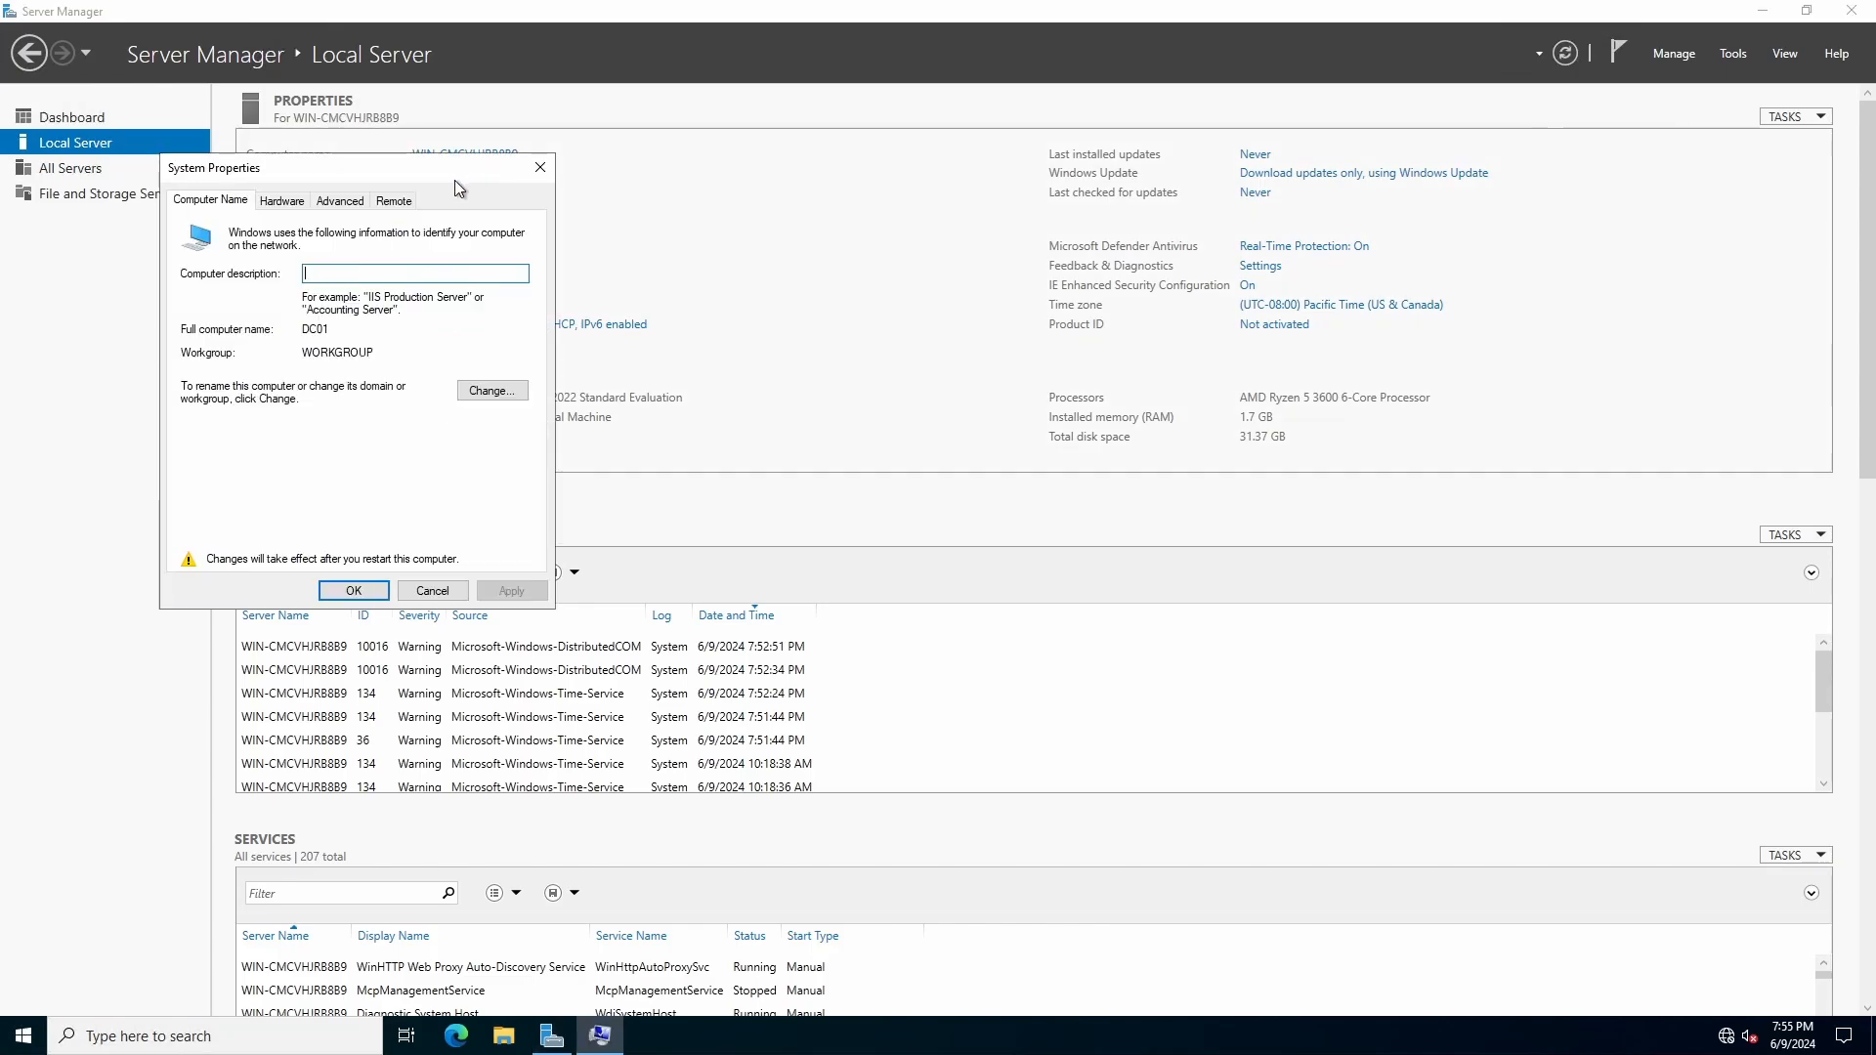
{"action": "left_click", "coordinate": [479, 392]}
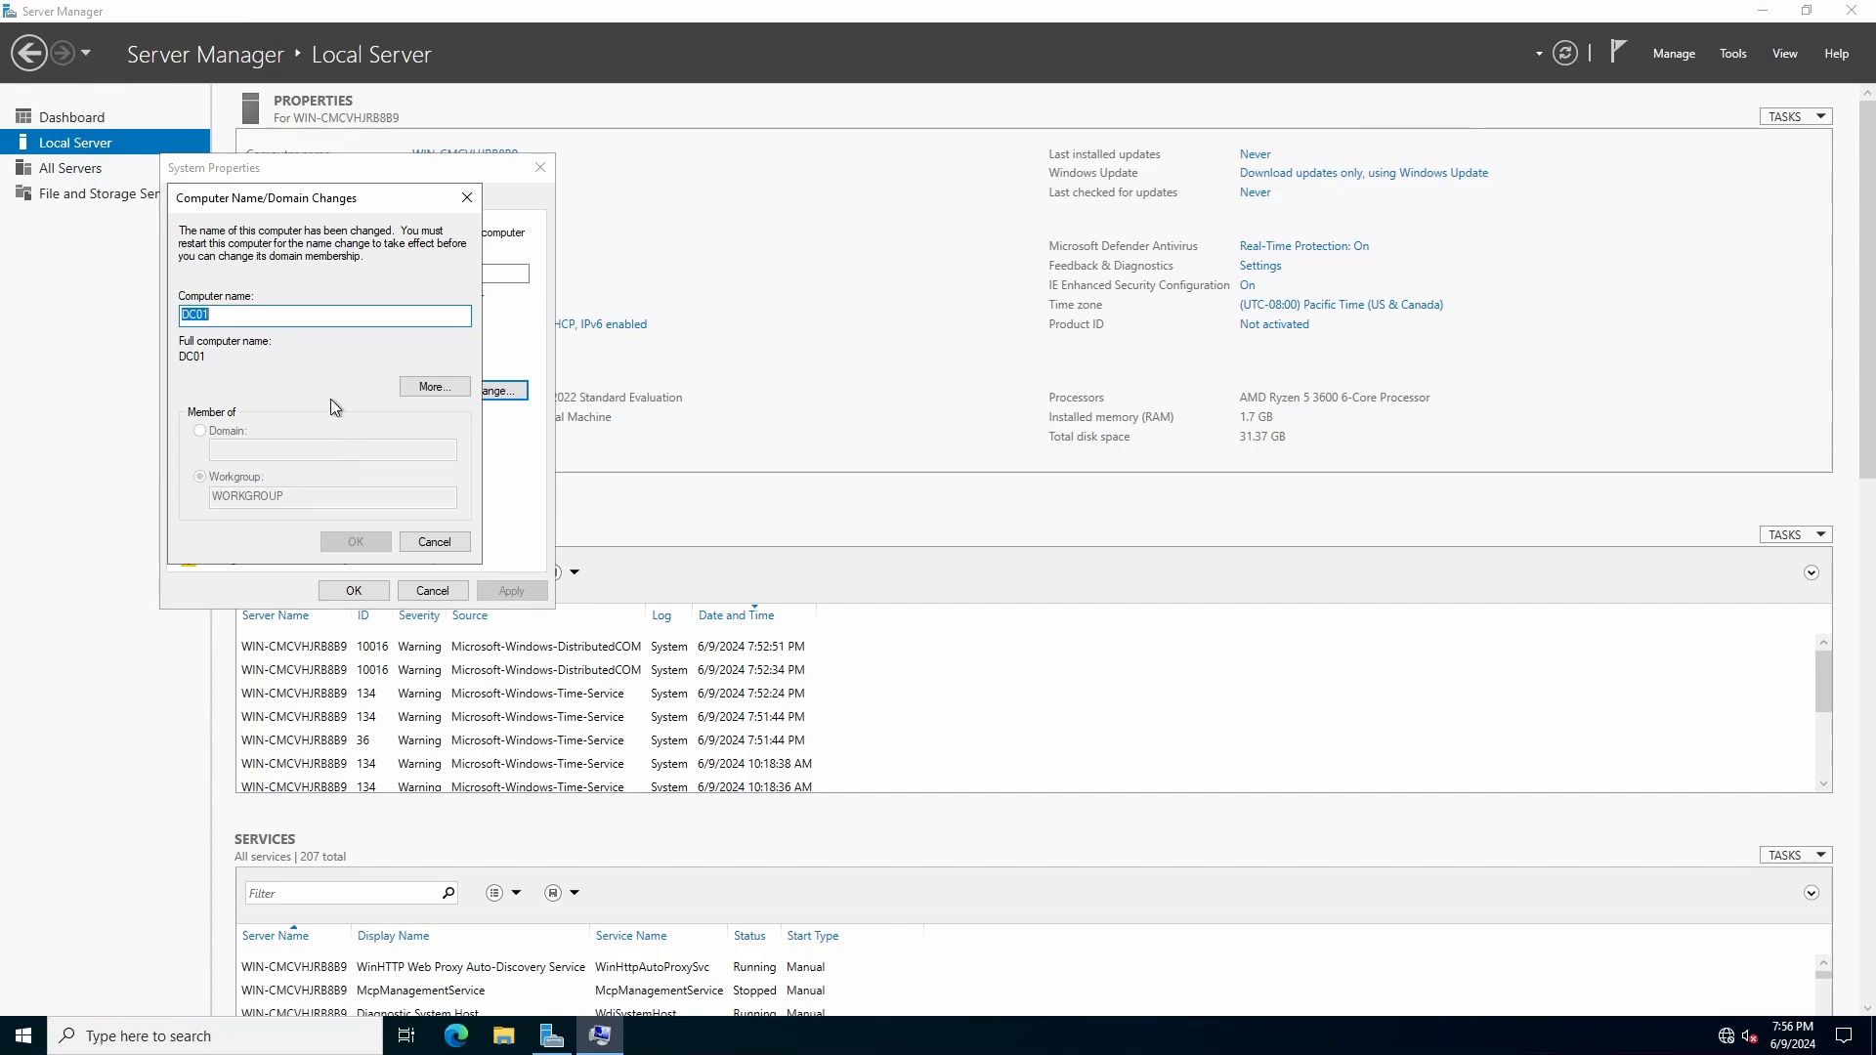
{"action": "left_click", "coordinate": [436, 542]}
{"action": "left_click", "coordinate": [427, 593]}
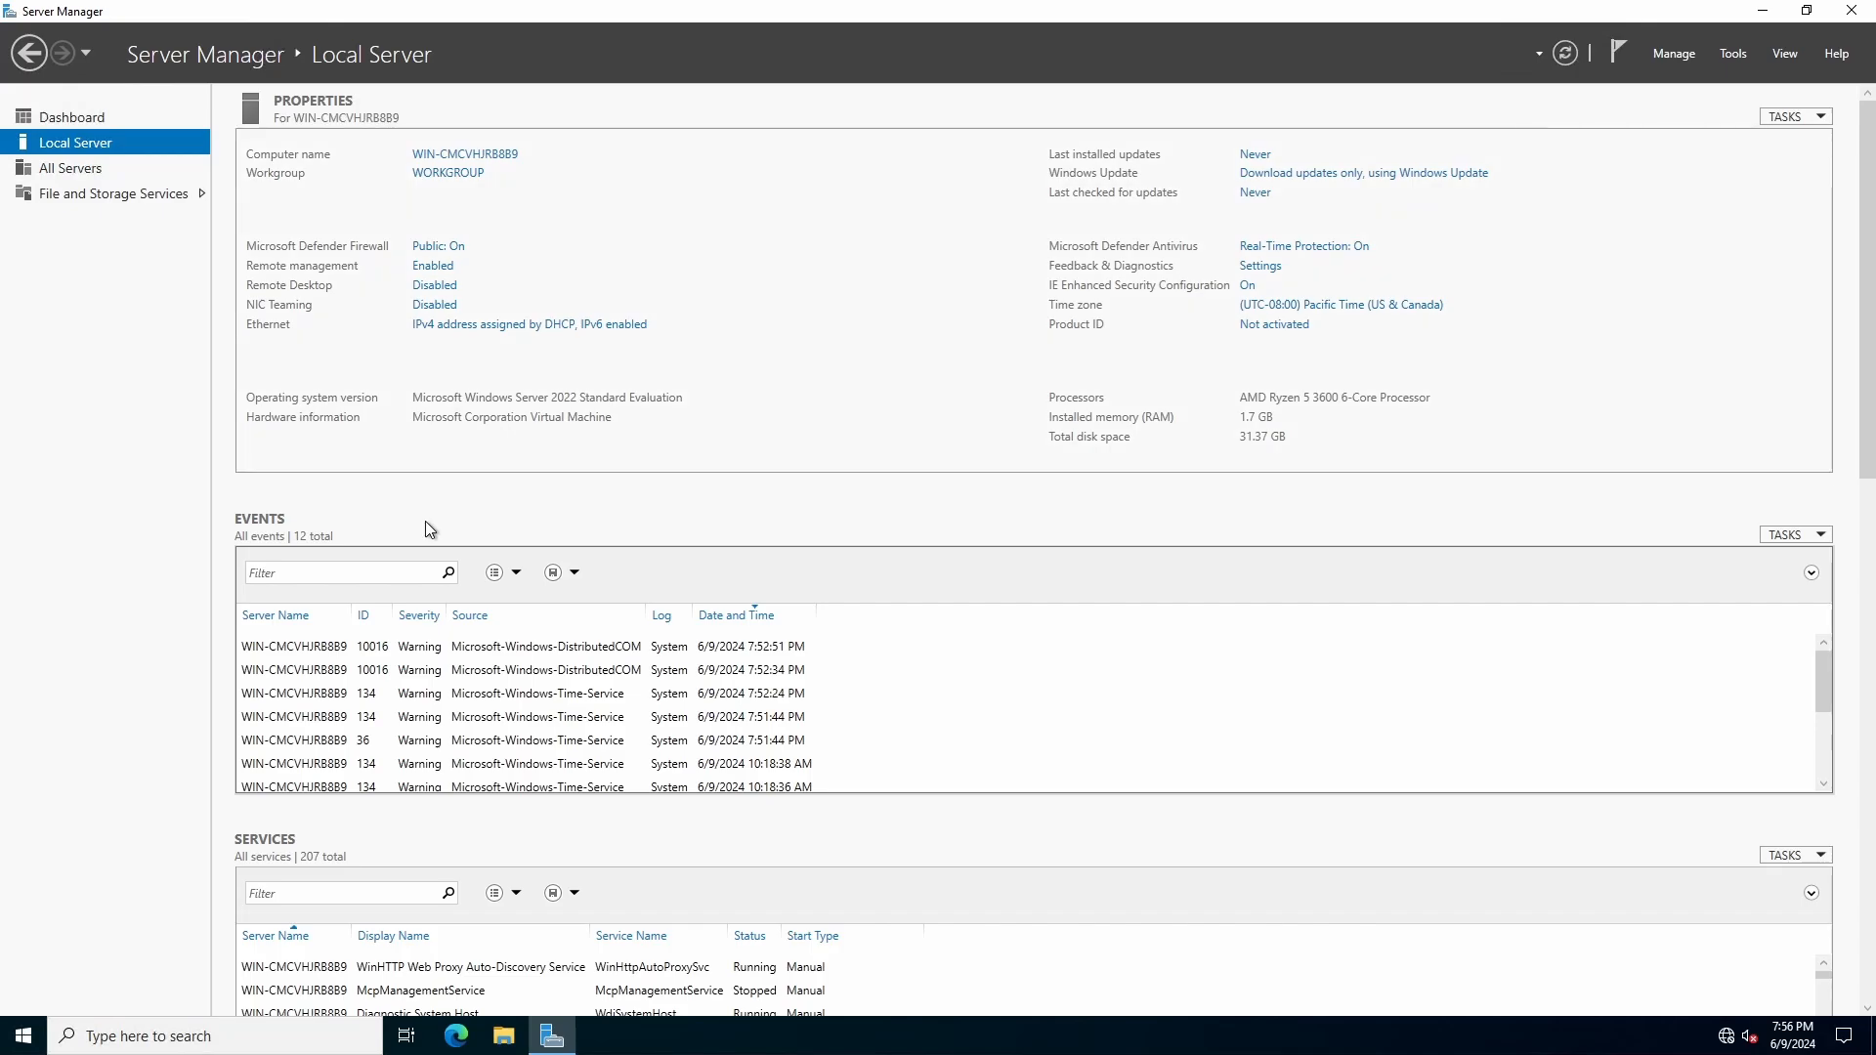
Step: Launch Windows PowerShell with administrative privileges
{"action": "key", "text": "super+r"}
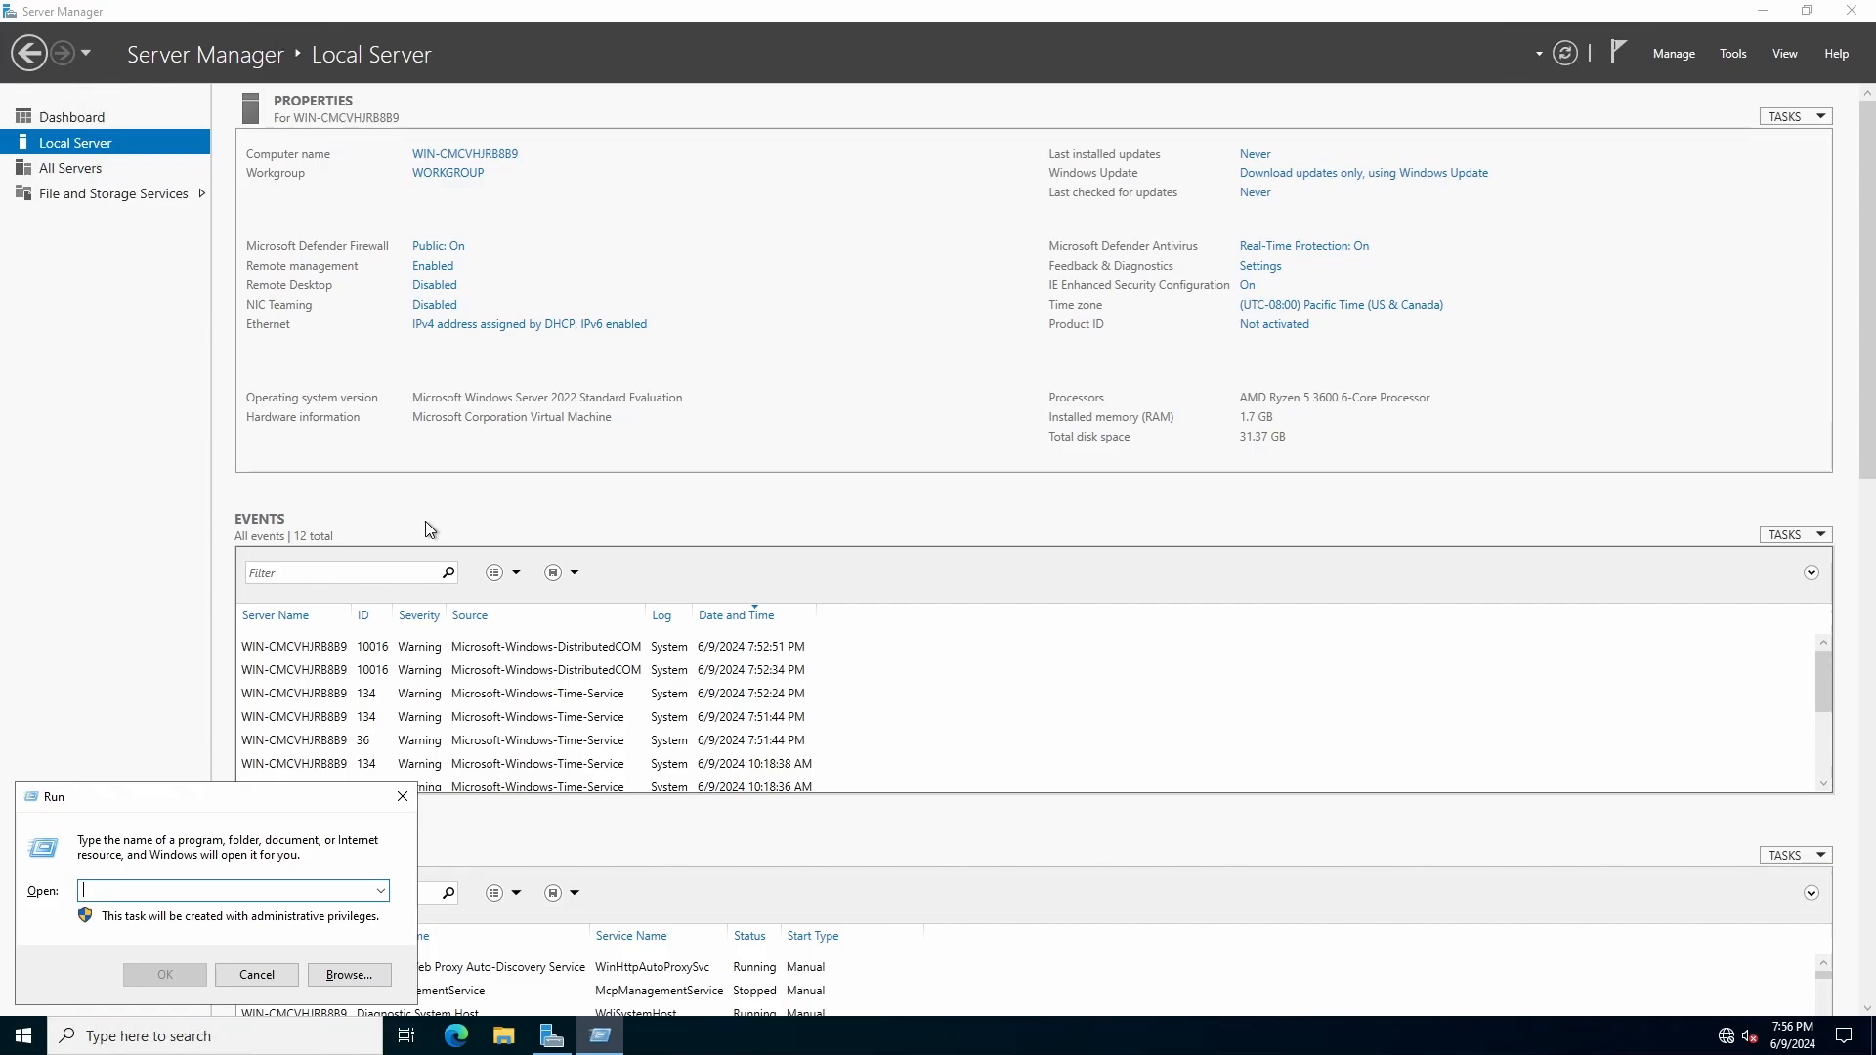
{"action": "type", "text": "powershell"}
{"action": "key", "text": "Return"}
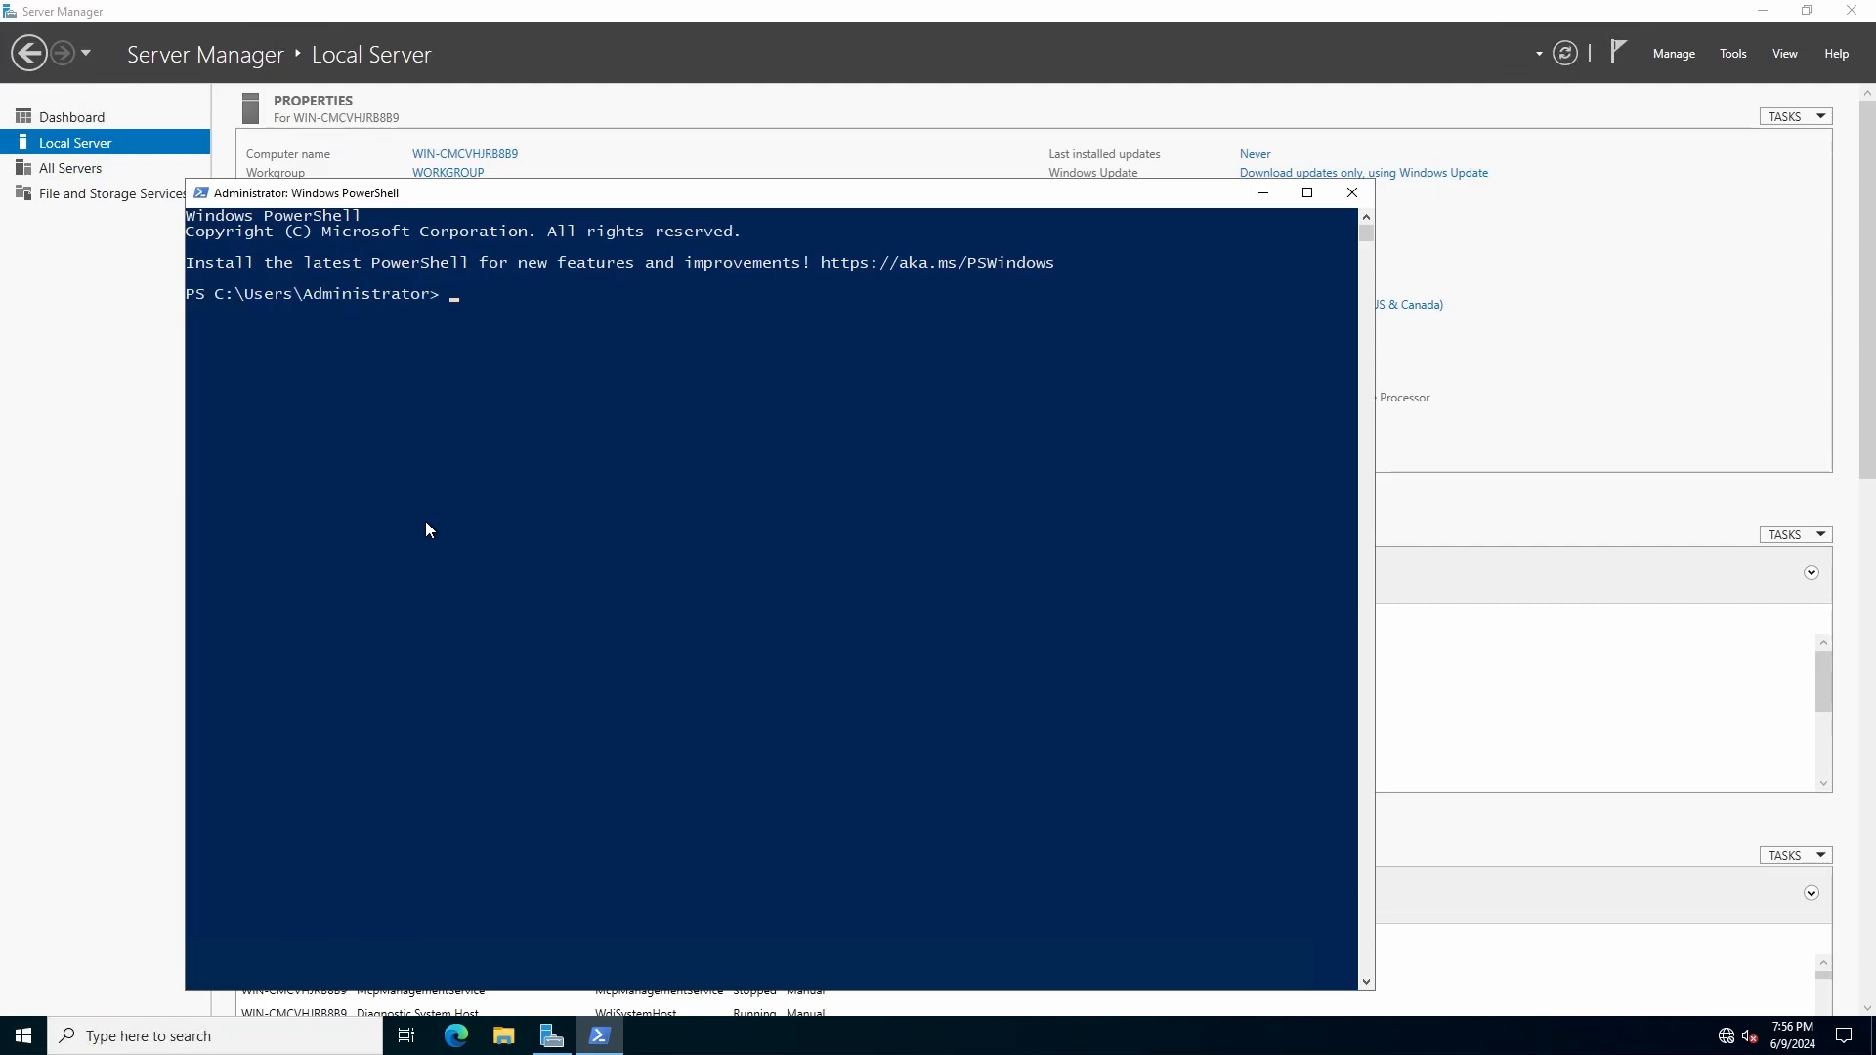
Step: Run ipconfig to check the Ethernet adapter's current IPv4 address
{"action": "type", "text": "ipconfig"}
{"action": "key", "text": "Return"}
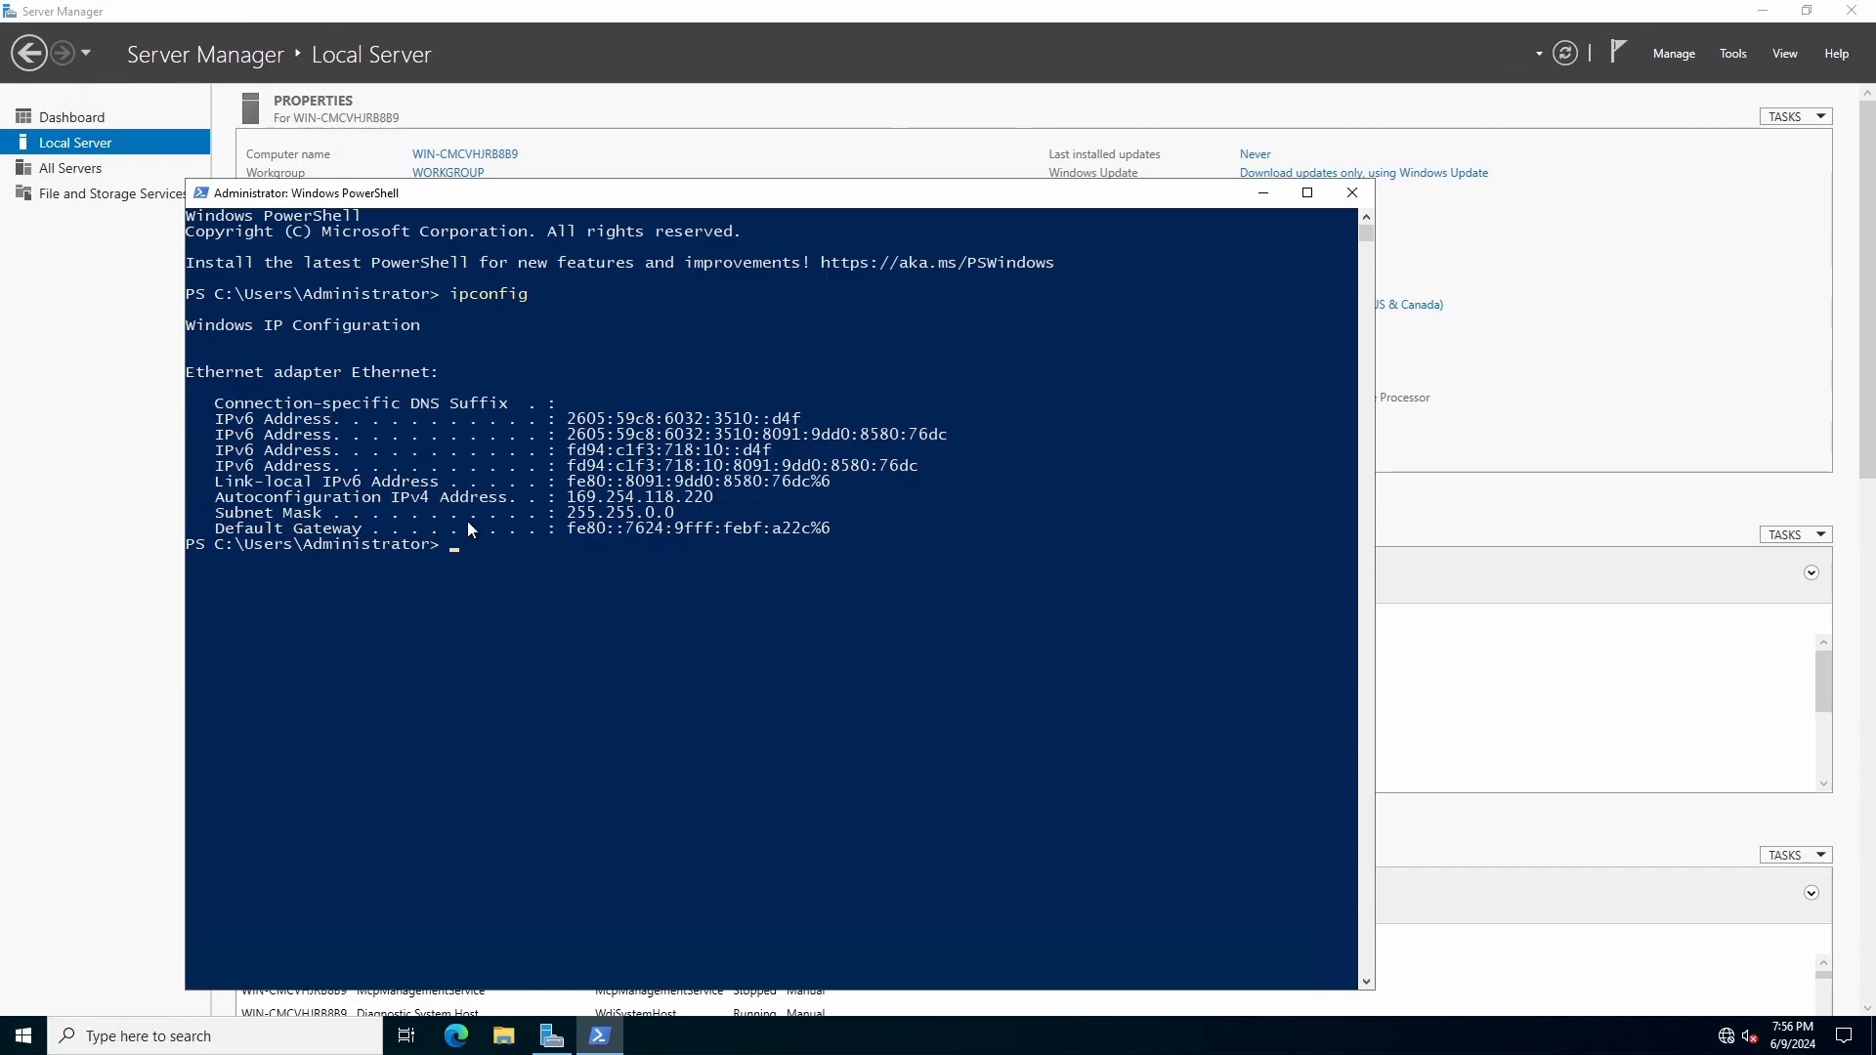
{"action": "left_click", "coordinate": [570, 498]}
{"action": "left_click_drag", "start_coordinate": [571, 496], "coordinate": [713, 497]}
{"action": "left_click", "coordinate": [600, 545]}
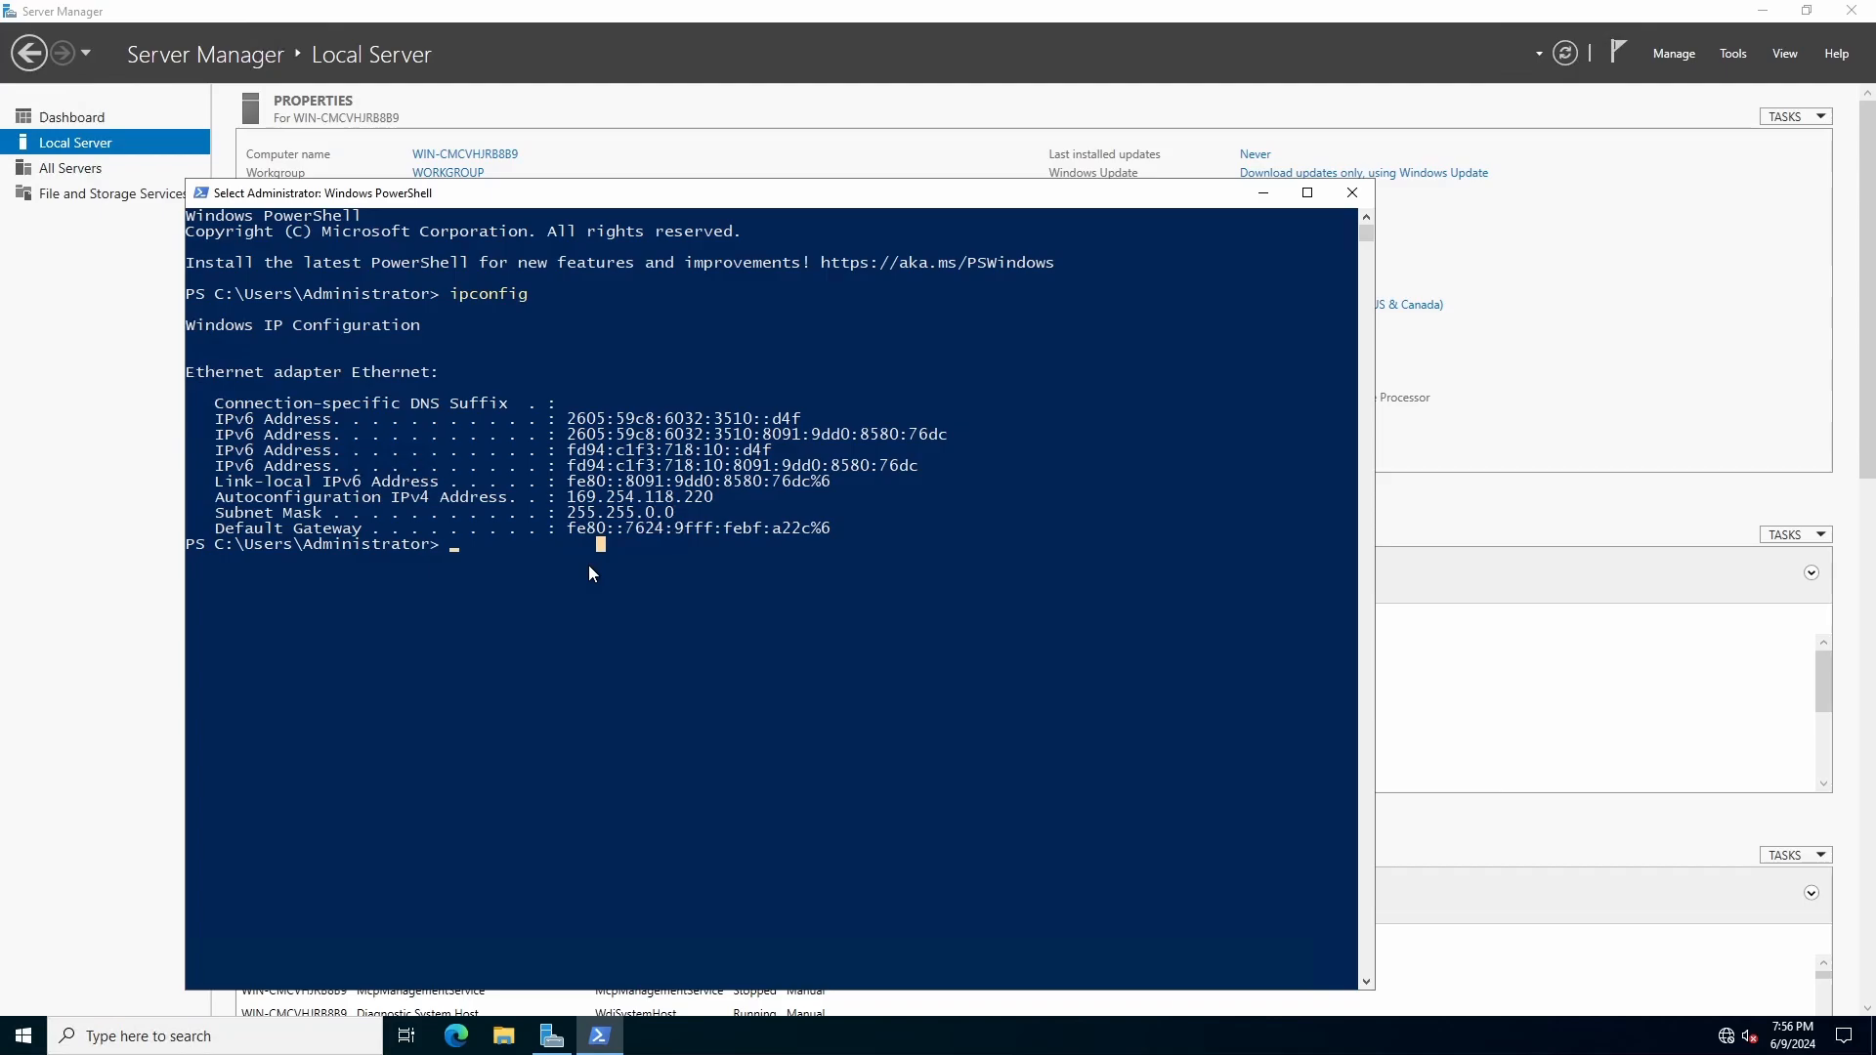
Step: Renew the server's DHCP address with ipconfig /renew, and move the PowerShell window clear of the Local Server properties
{"action": "type", "text": "ipconfig/"}
{"action": "key", "text": "BackSpace"}
{"action": "type", "text": "/"}
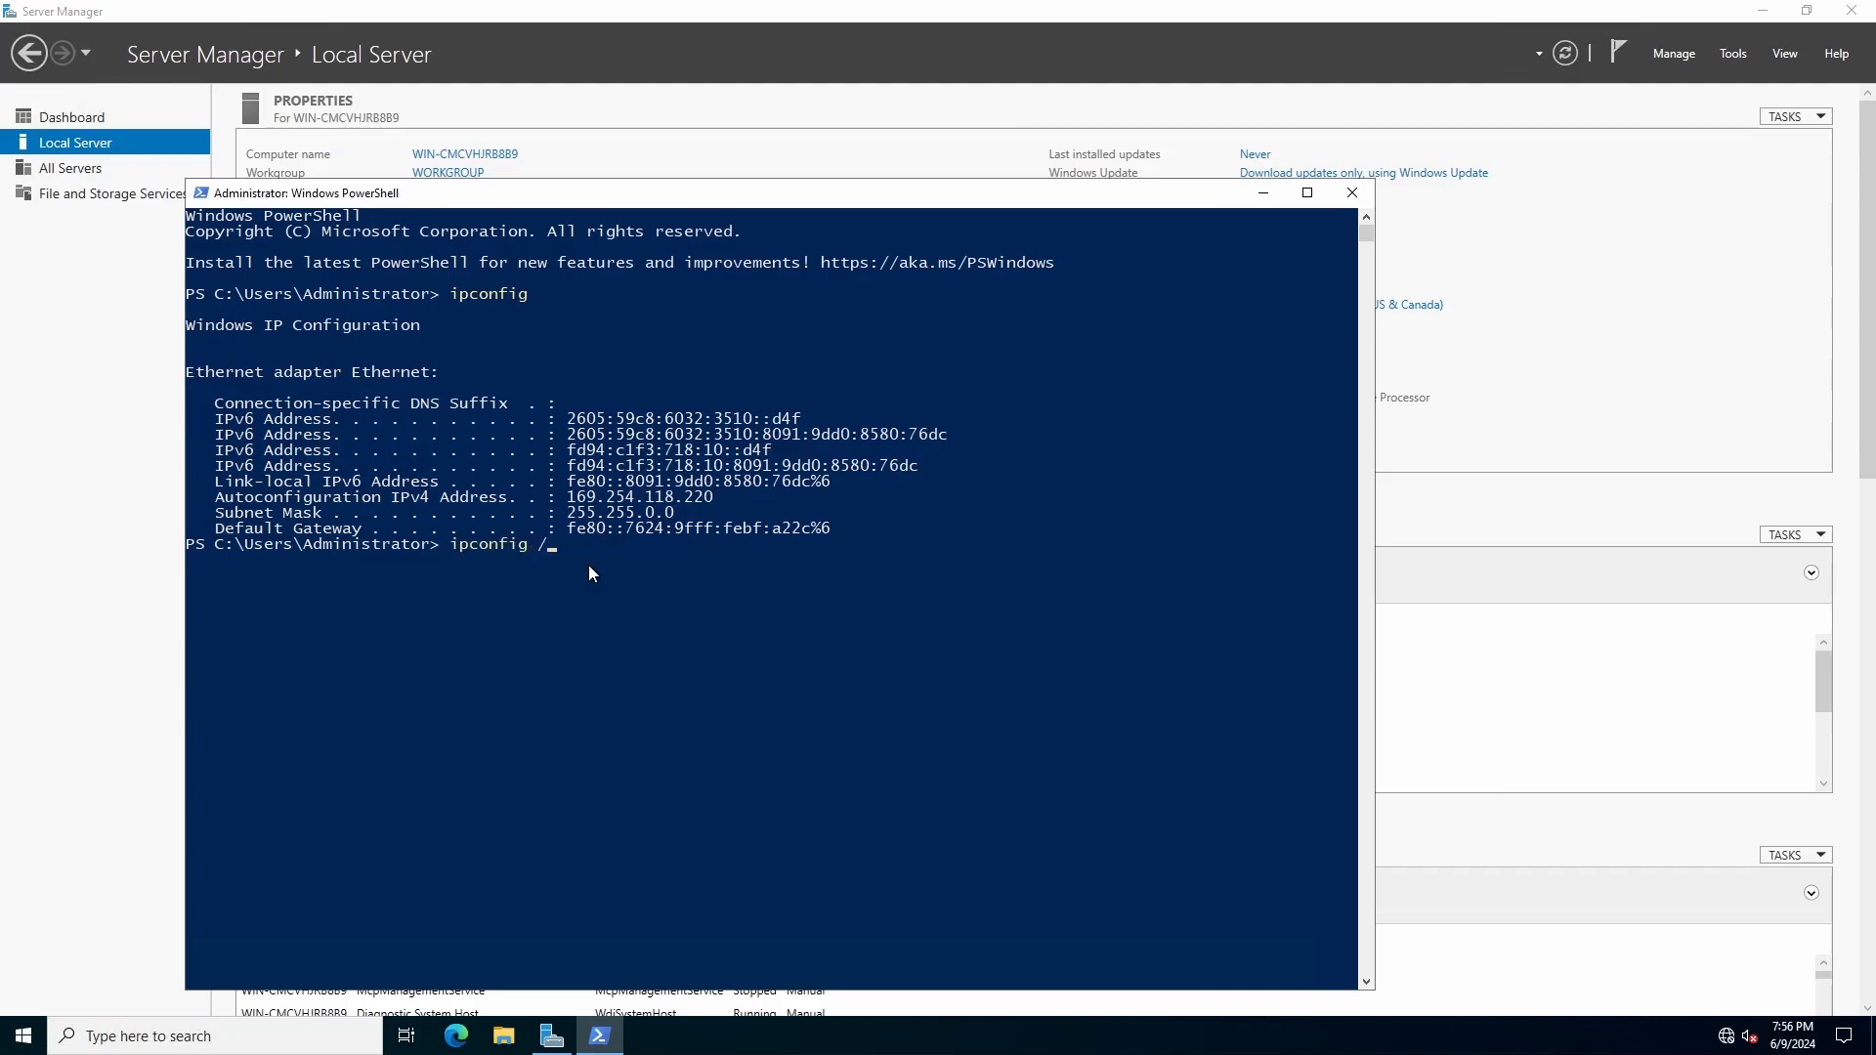
{"action": "type", "text": "renew"}
{"action": "key", "text": "Return"}
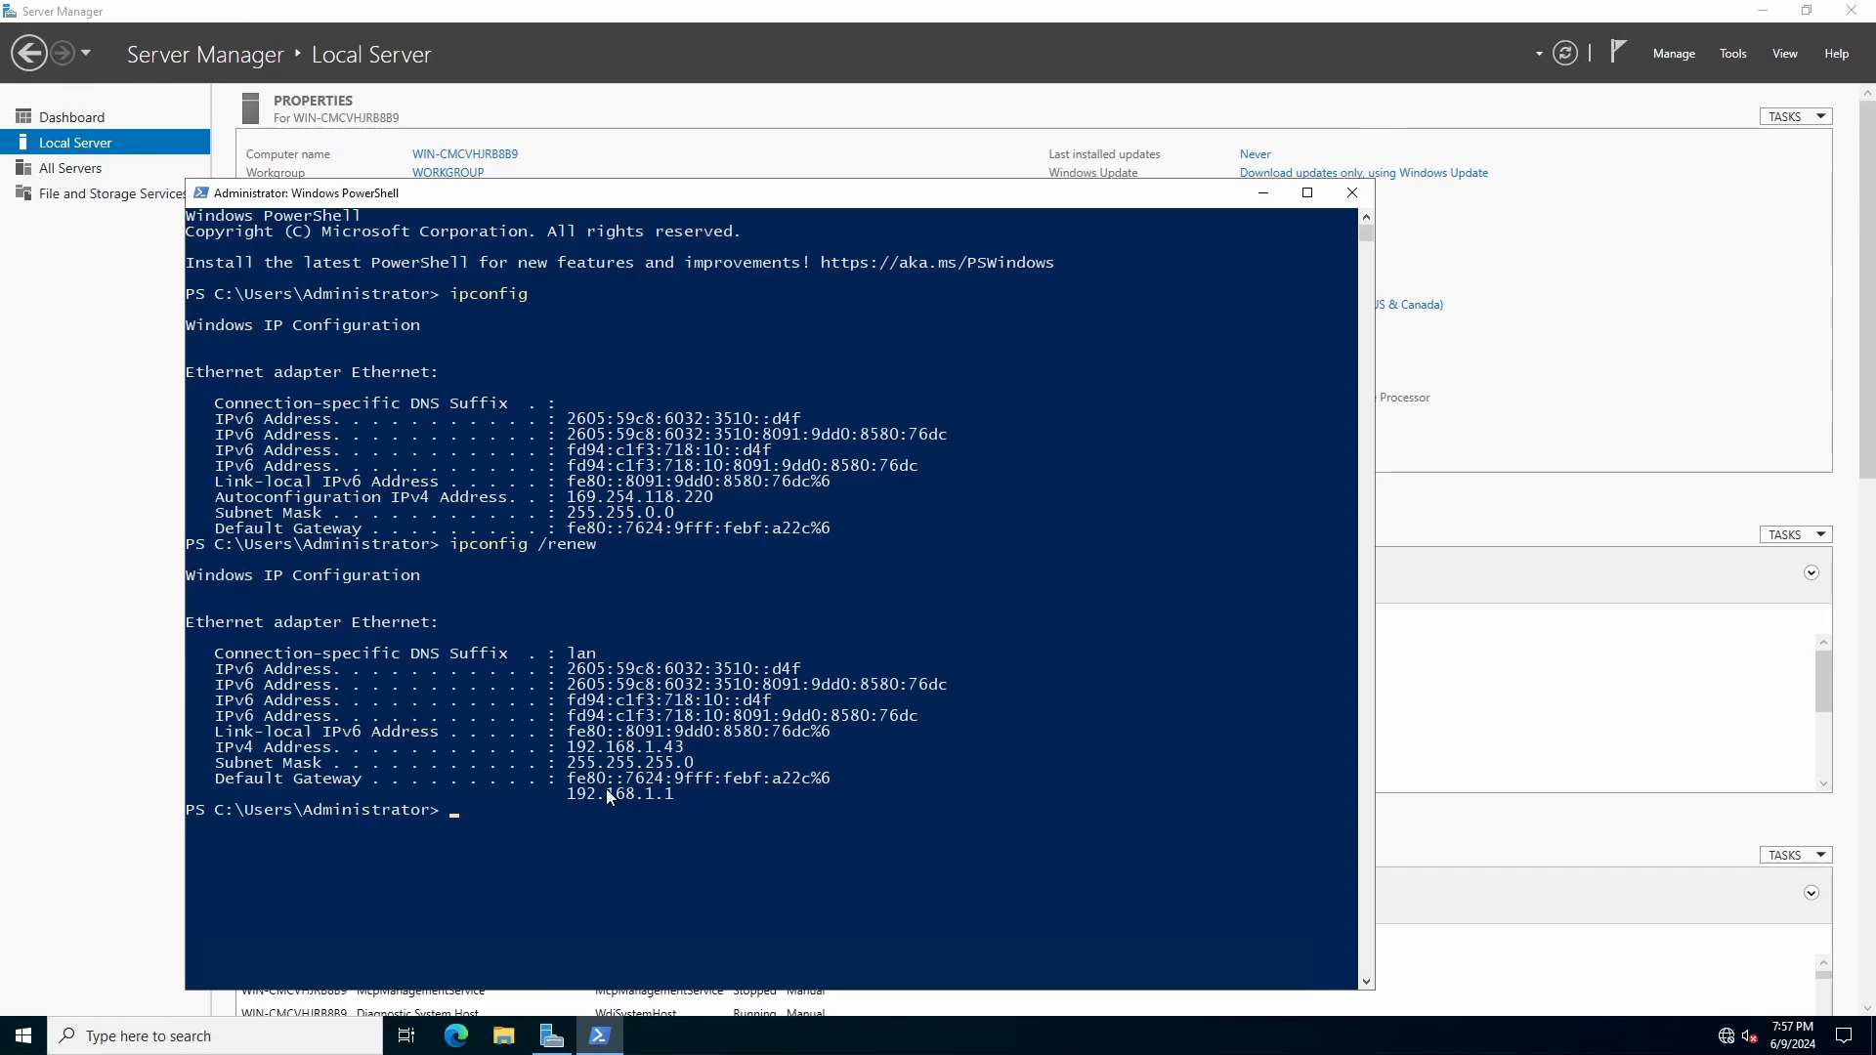
{"action": "left_click_drag", "start_coordinate": [569, 748], "coordinate": [693, 752]}
{"action": "left_click", "coordinate": [663, 782]}
{"action": "left_click_drag", "start_coordinate": [753, 203], "coordinate": [1144, 130]}
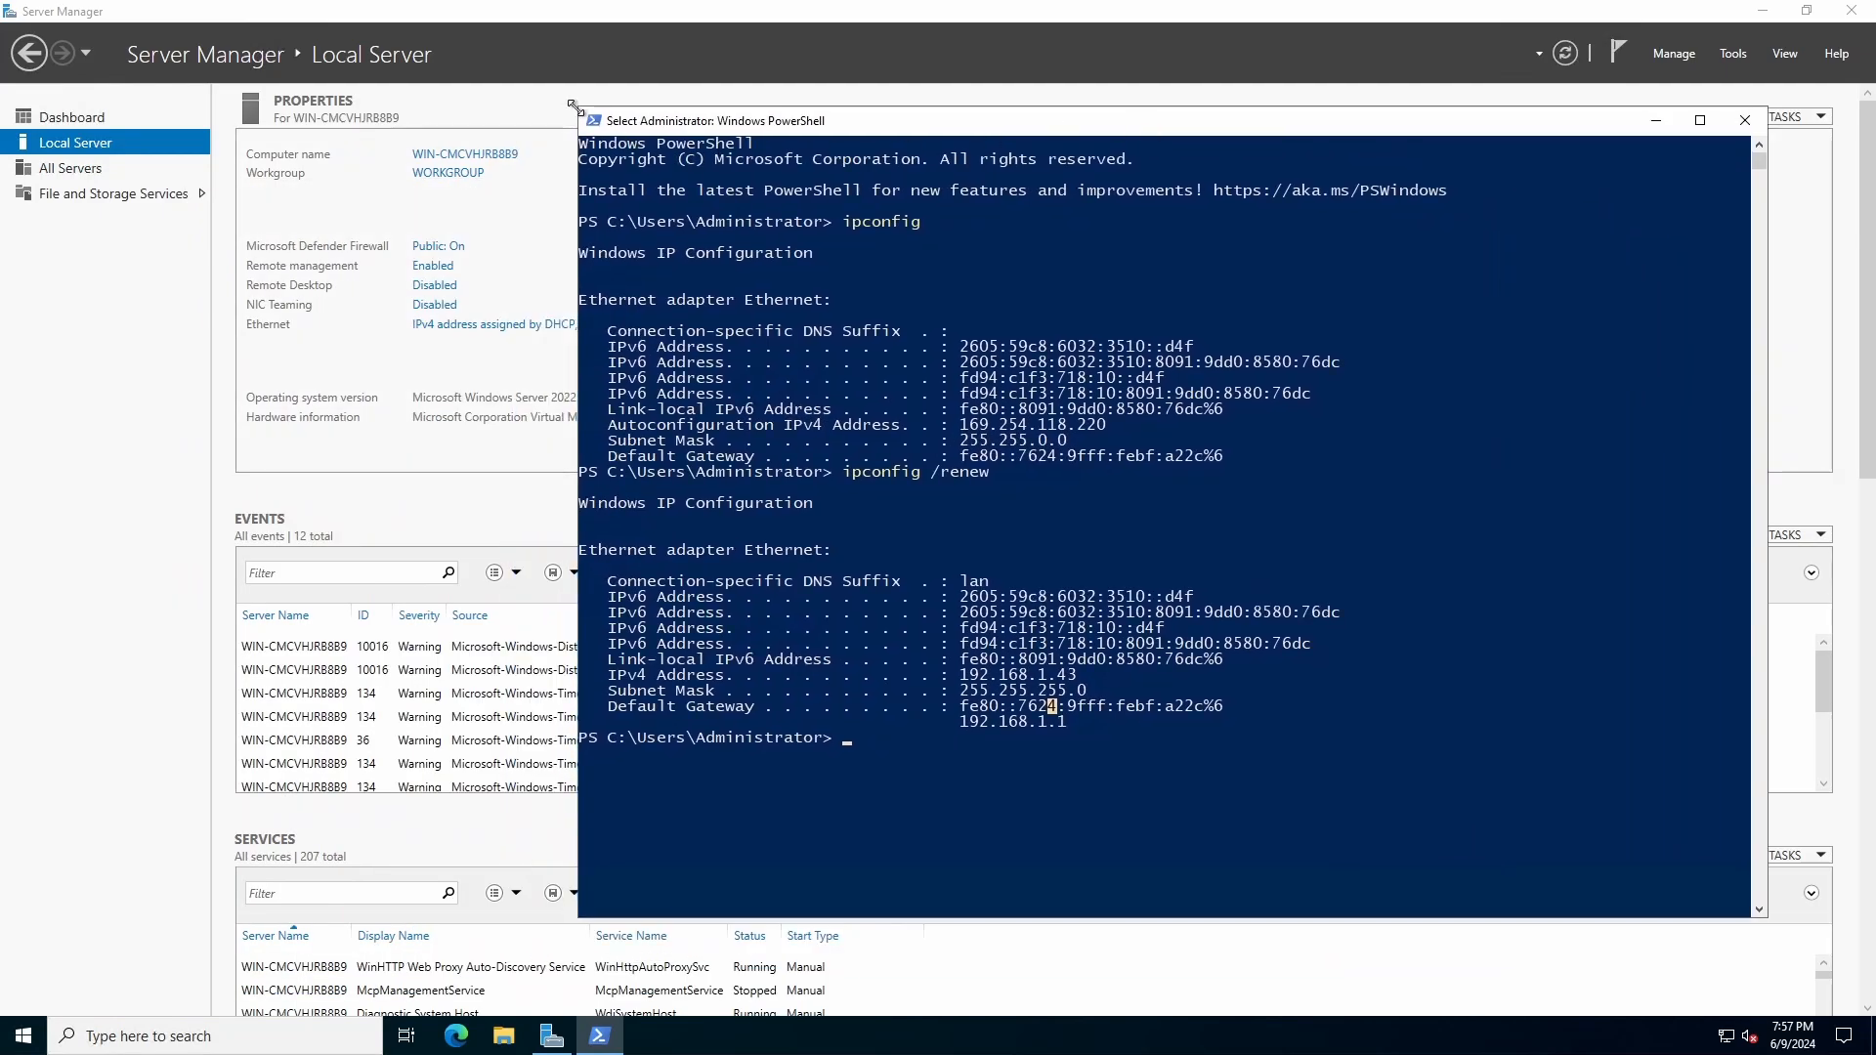
Step: Shrink the PowerShell window and move it aside, and open the Ethernet adapter's Internet Protocol Version 4 (TCP/IPv4) properties
{"action": "left_click_drag", "start_coordinate": [571, 103], "coordinate": [987, 330]}
{"action": "left_click_drag", "start_coordinate": [1168, 342], "coordinate": [1265, 295]}
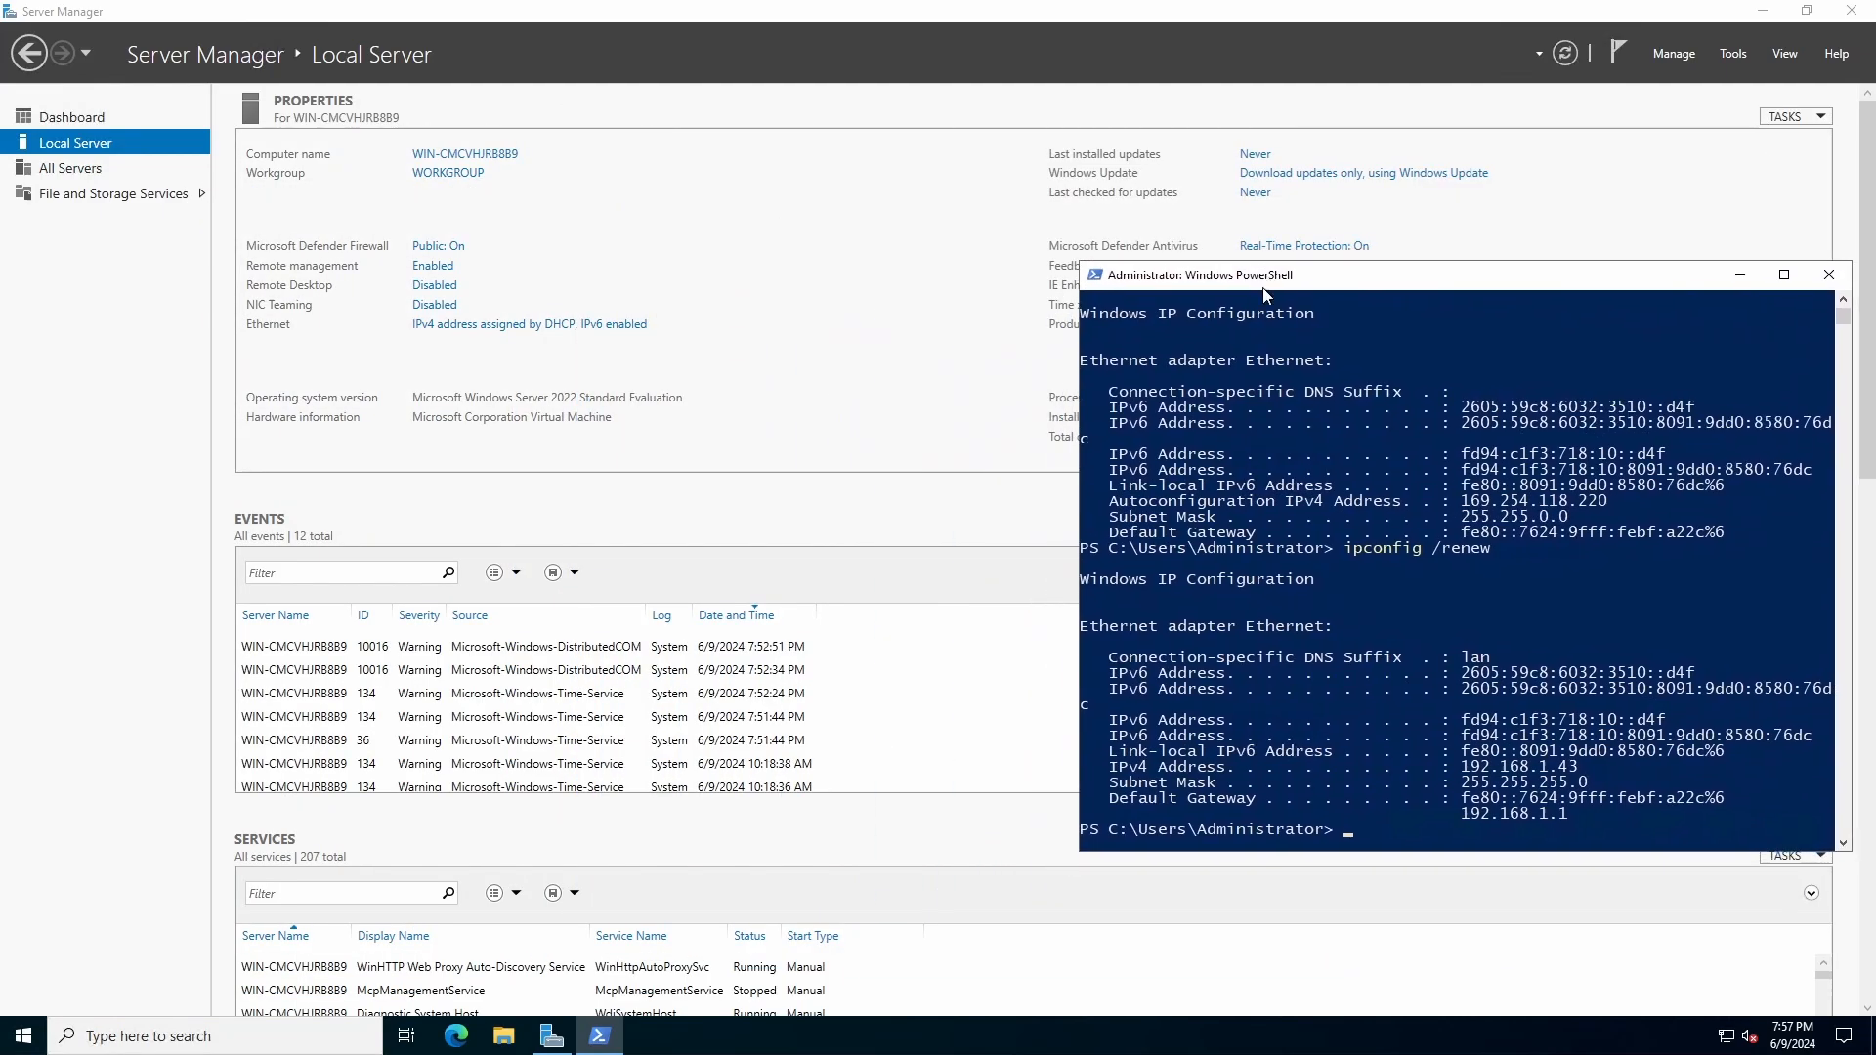
{"action": "left_click", "coordinate": [434, 328]}
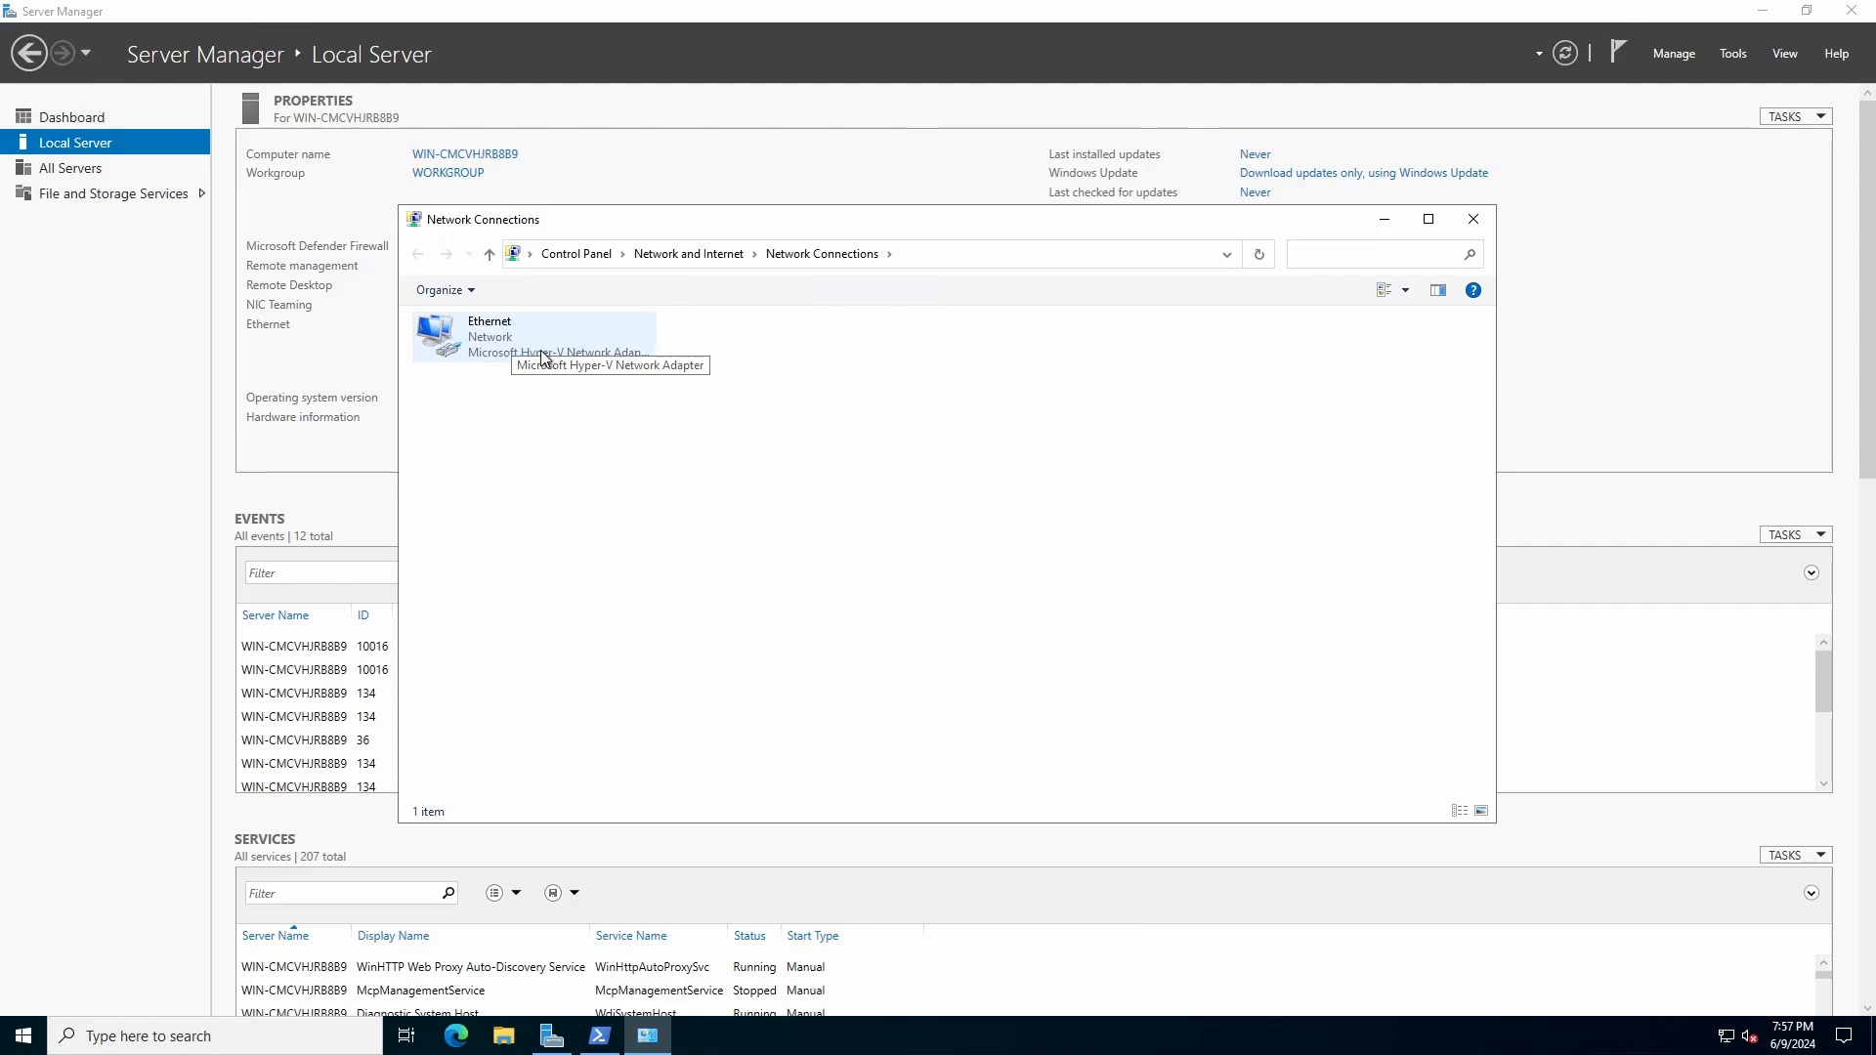
{"action": "left_click", "coordinate": [495, 348]}
{"action": "right_click", "coordinate": [492, 349]}
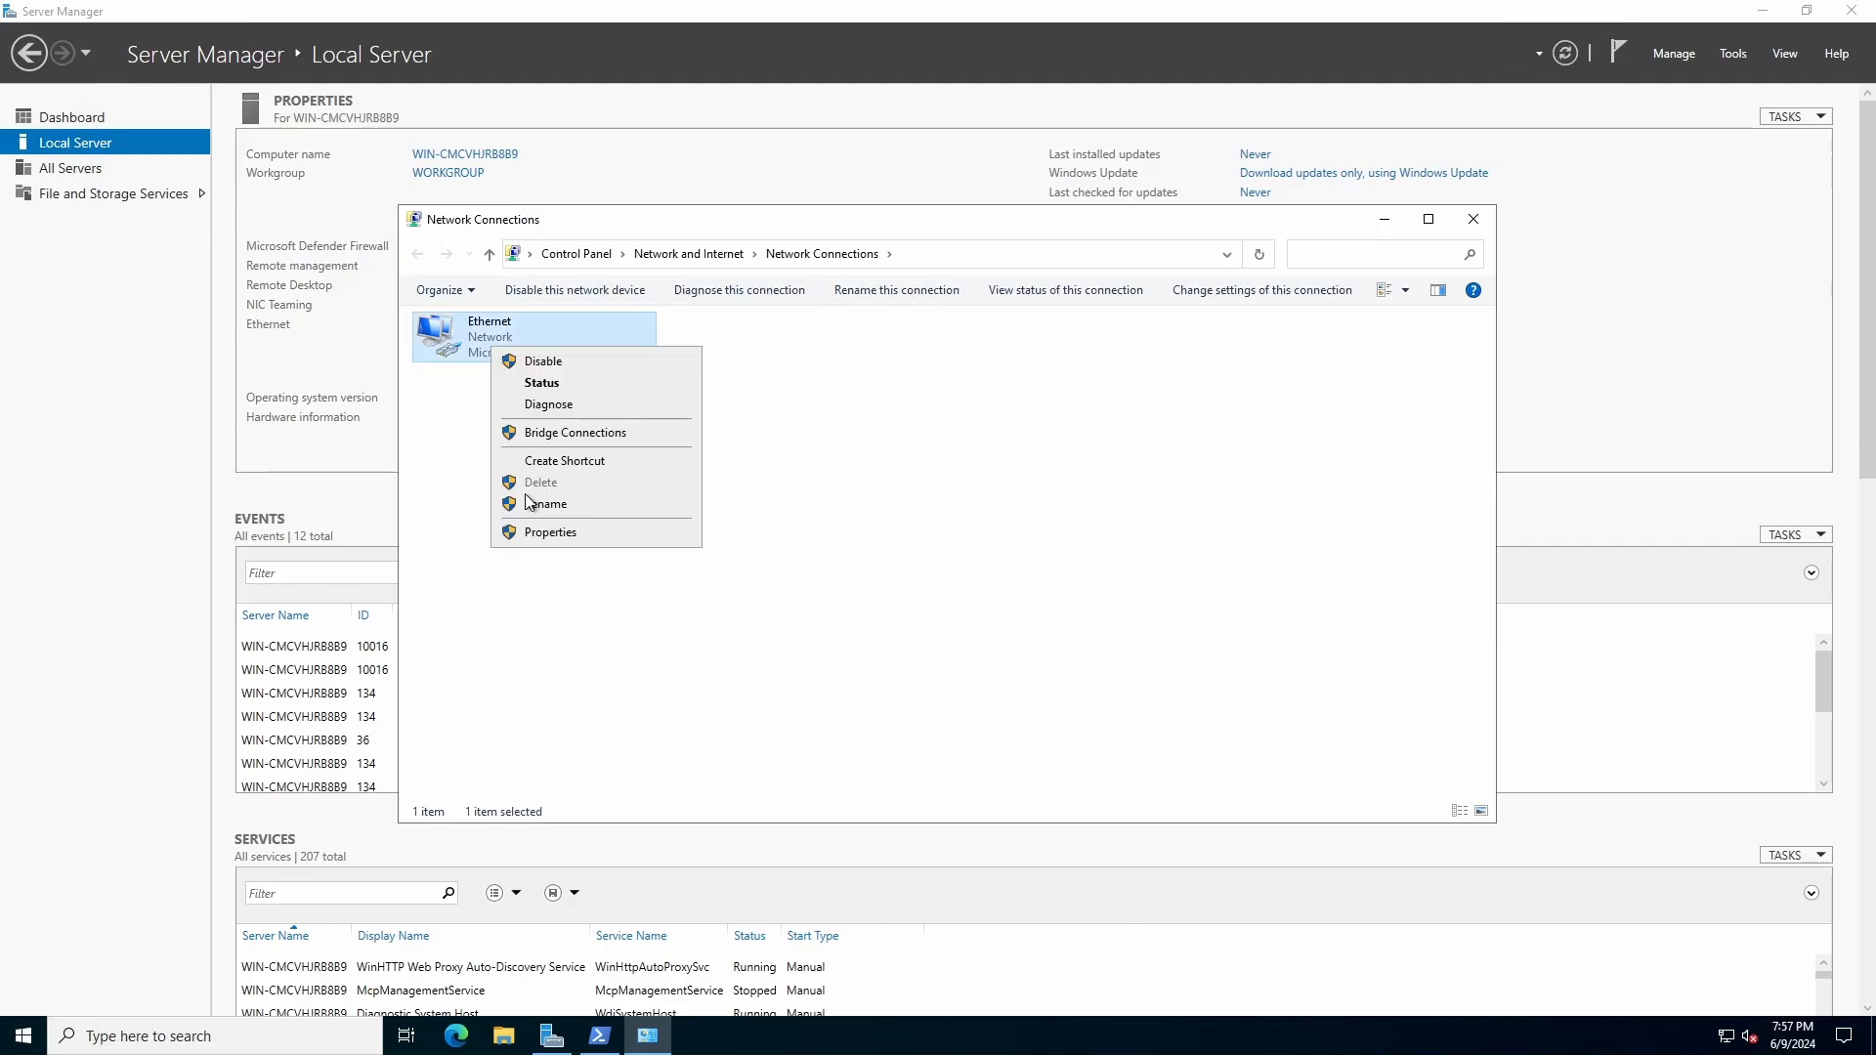
{"action": "left_click", "coordinate": [548, 533]}
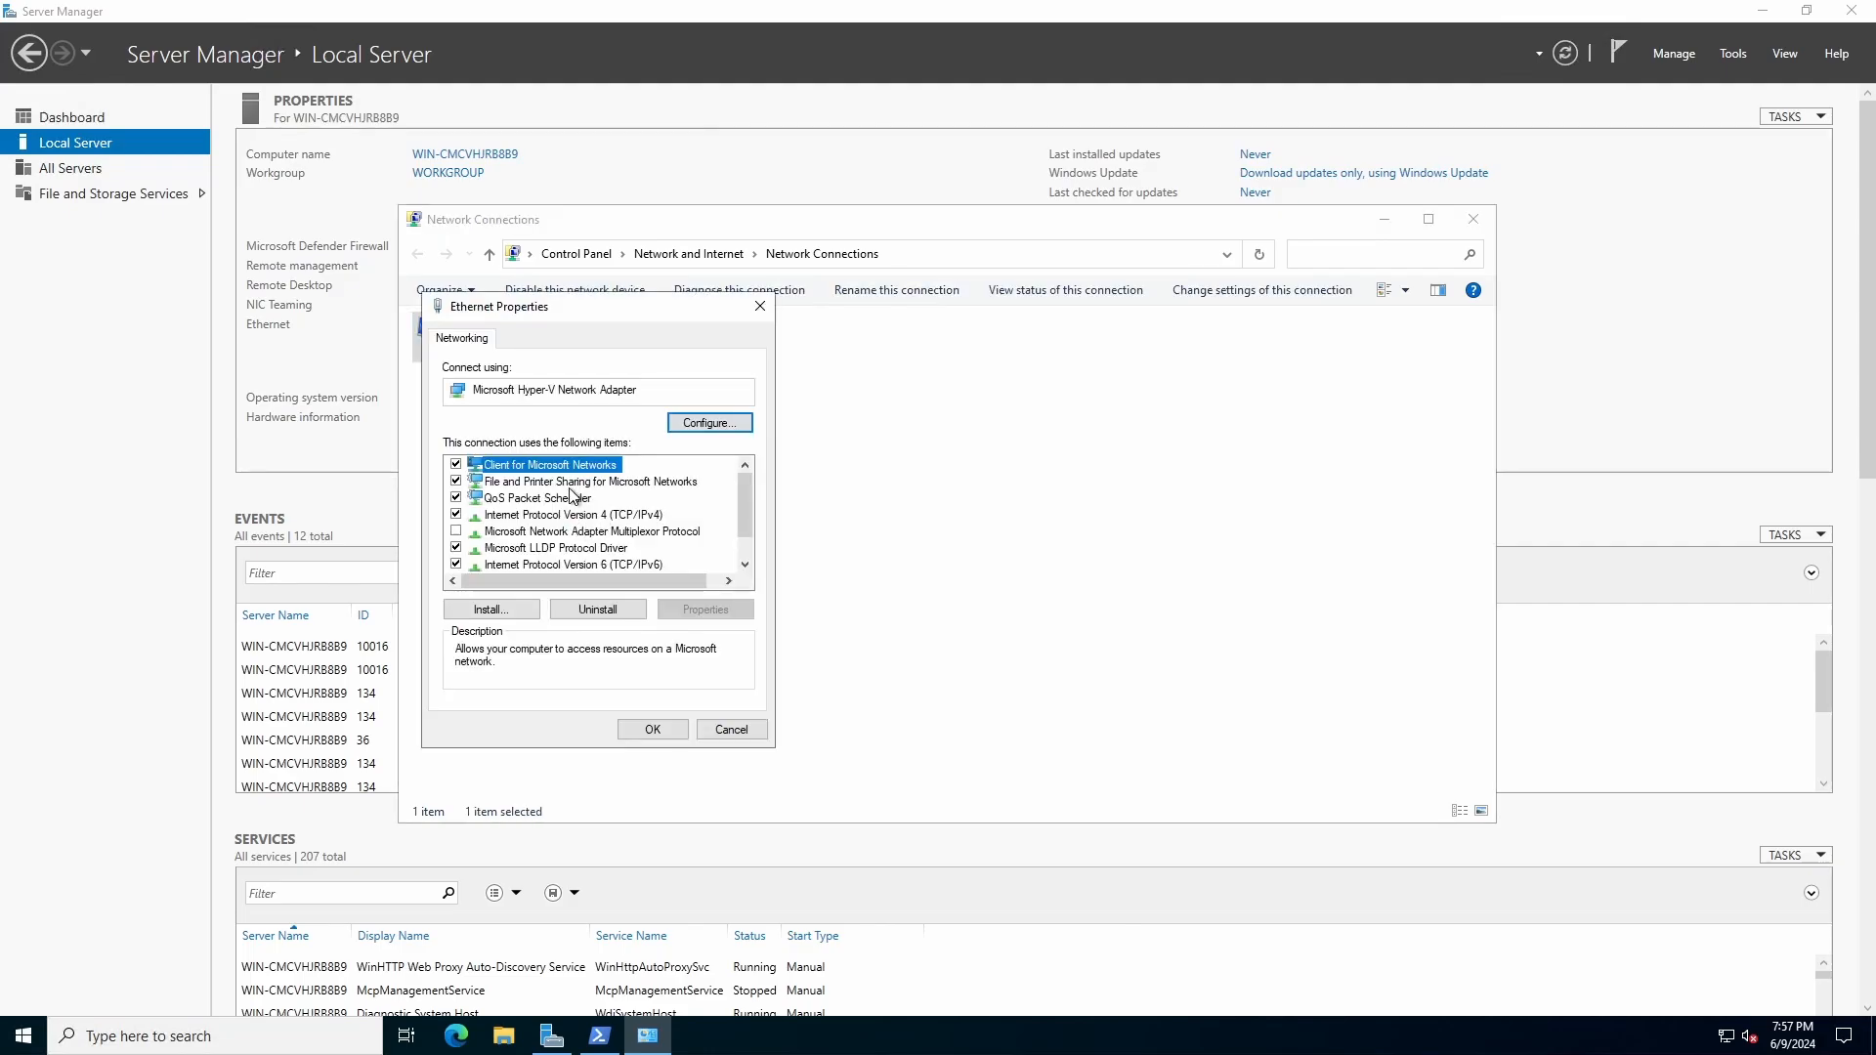
{"action": "left_click", "coordinate": [615, 518]}
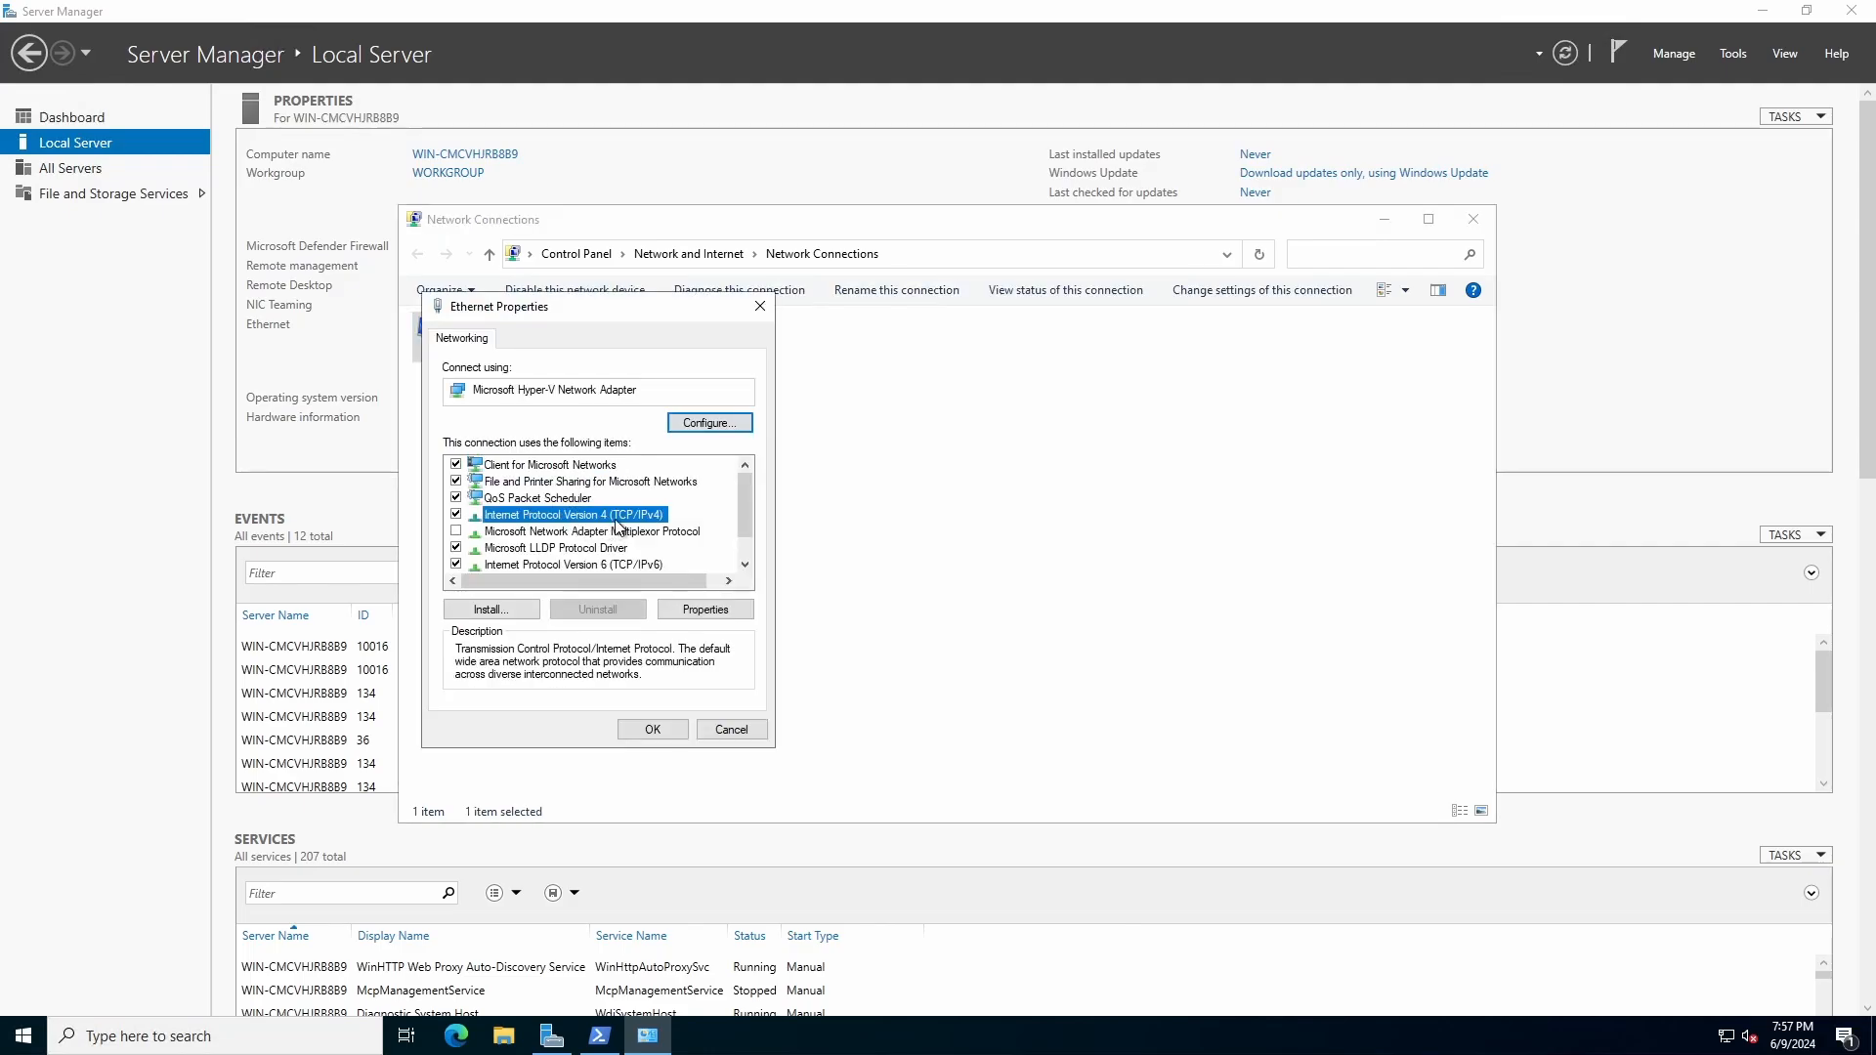
{"action": "left_click", "coordinate": [704, 612]}
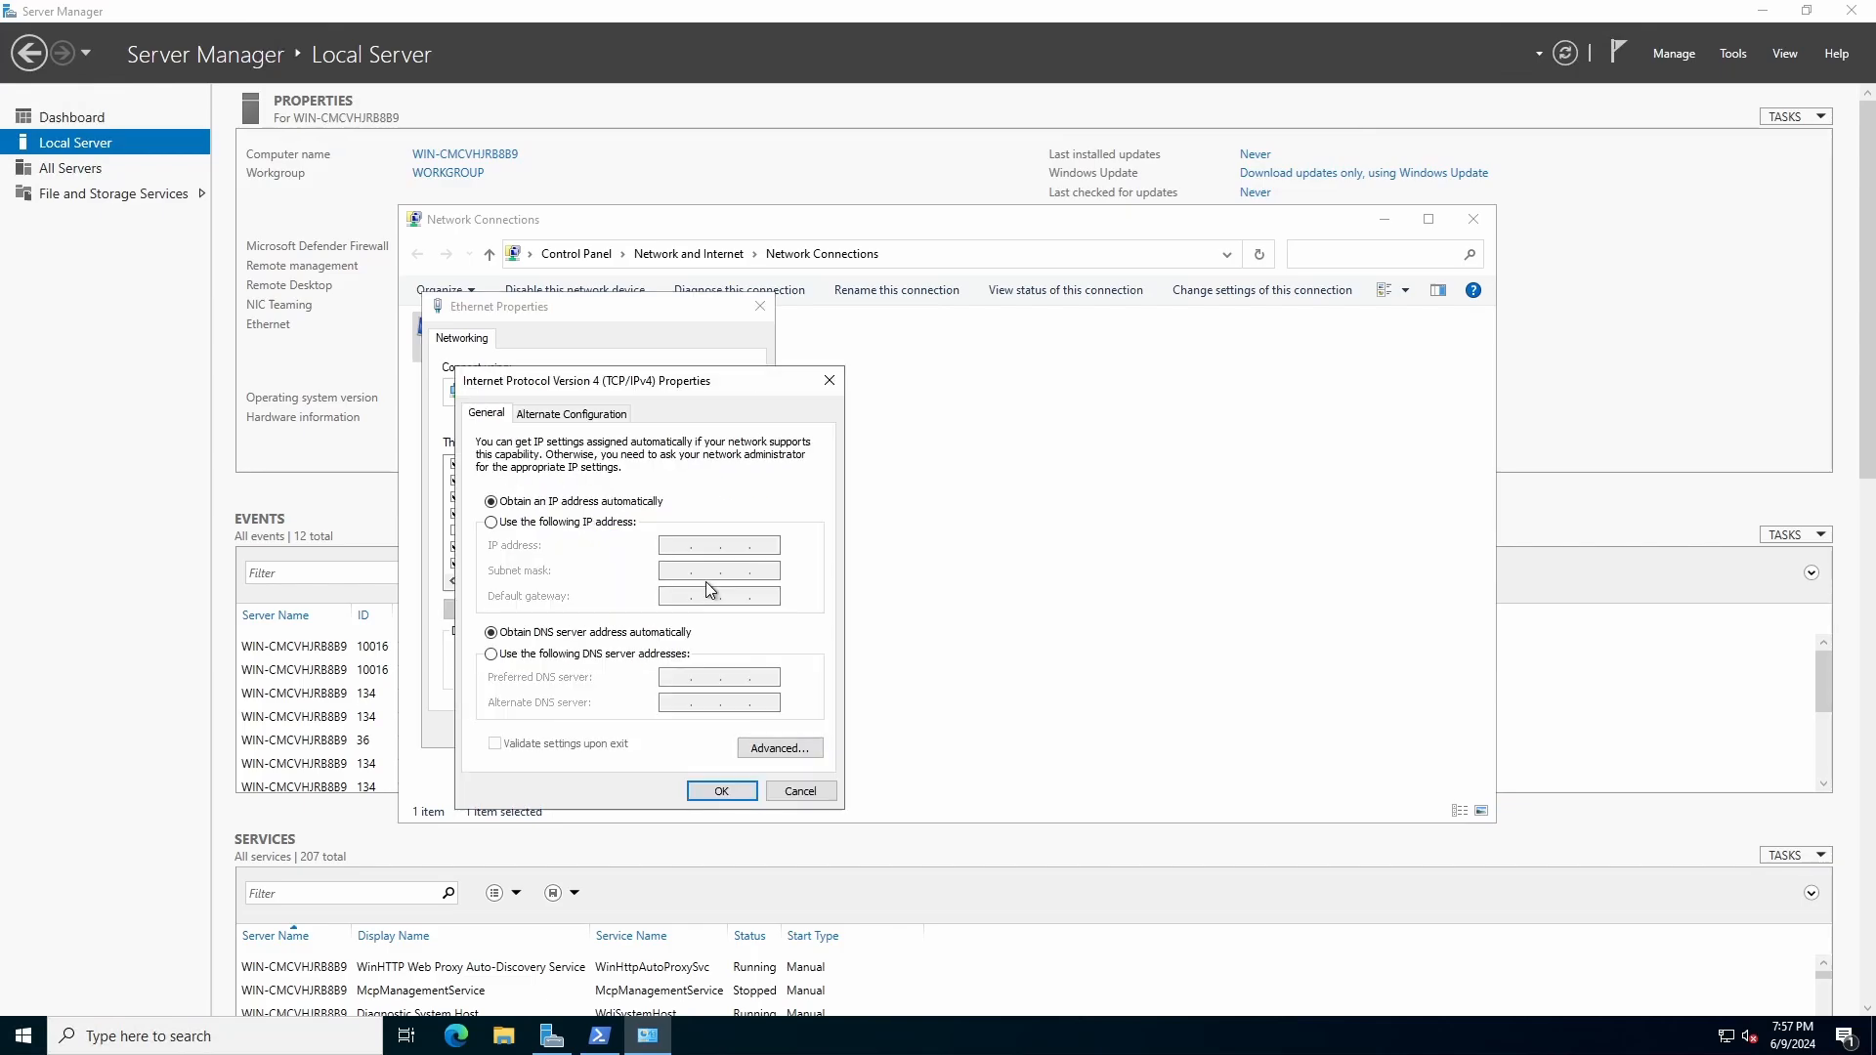
Step: Switch the adapter to manual IPv4 addressing with IP address 192.168.1.43 and subnet mask 255.255.255.0
{"action": "left_click", "coordinate": [545, 524]}
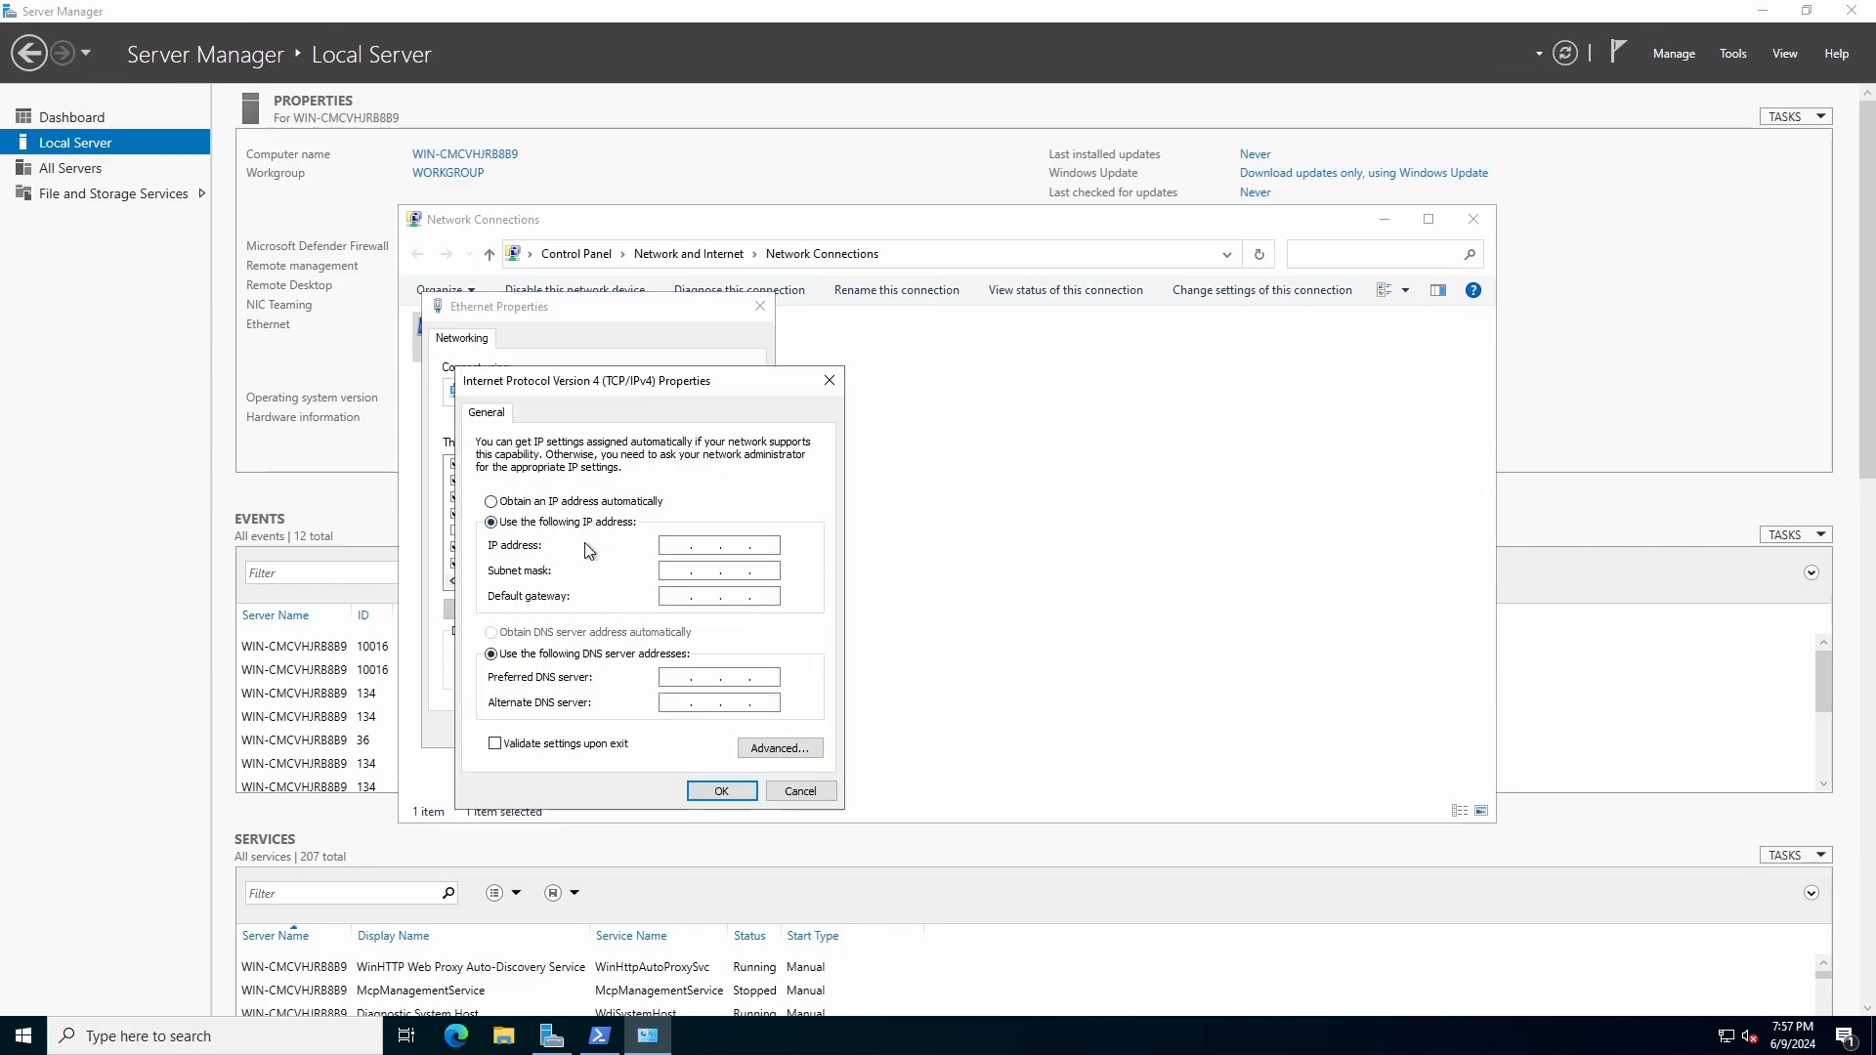
{"action": "left_click", "coordinate": [597, 1040]}
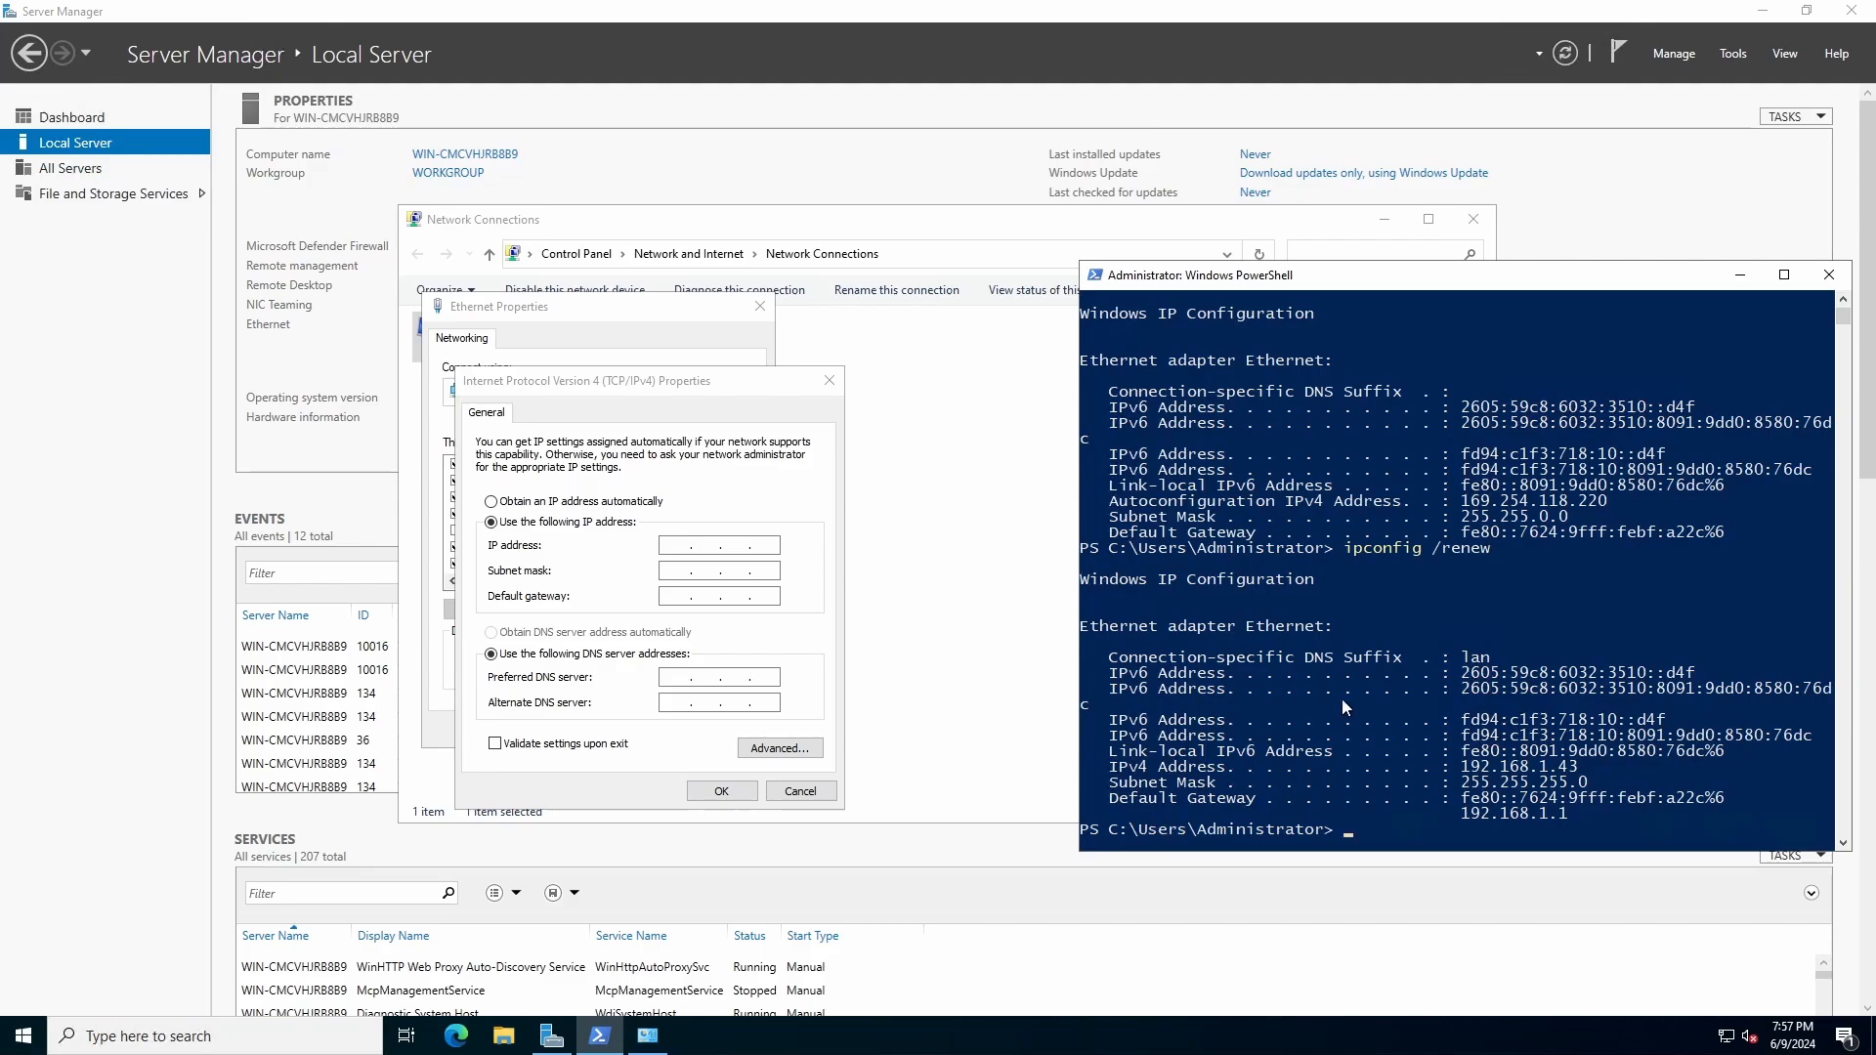
{"action": "left_click_drag", "start_coordinate": [1334, 286], "coordinate": [1351, 287]}
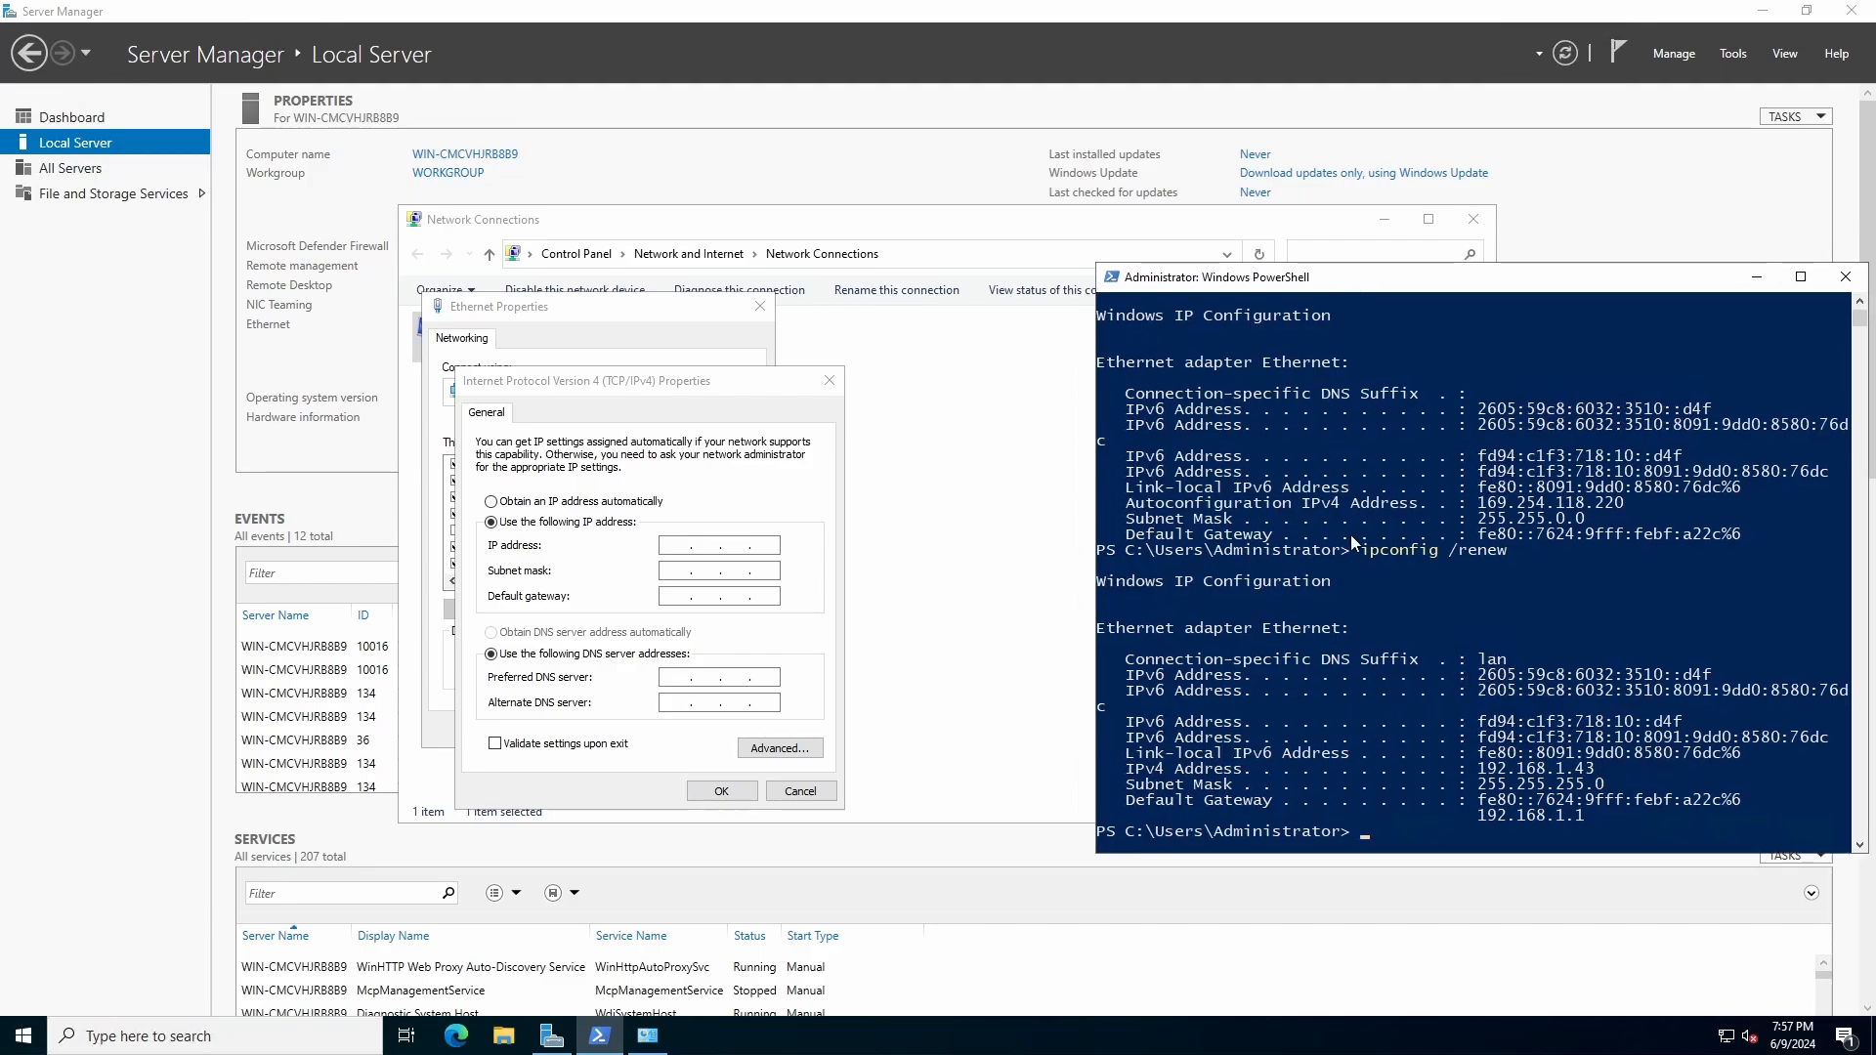
{"action": "left_click", "coordinate": [674, 546]}
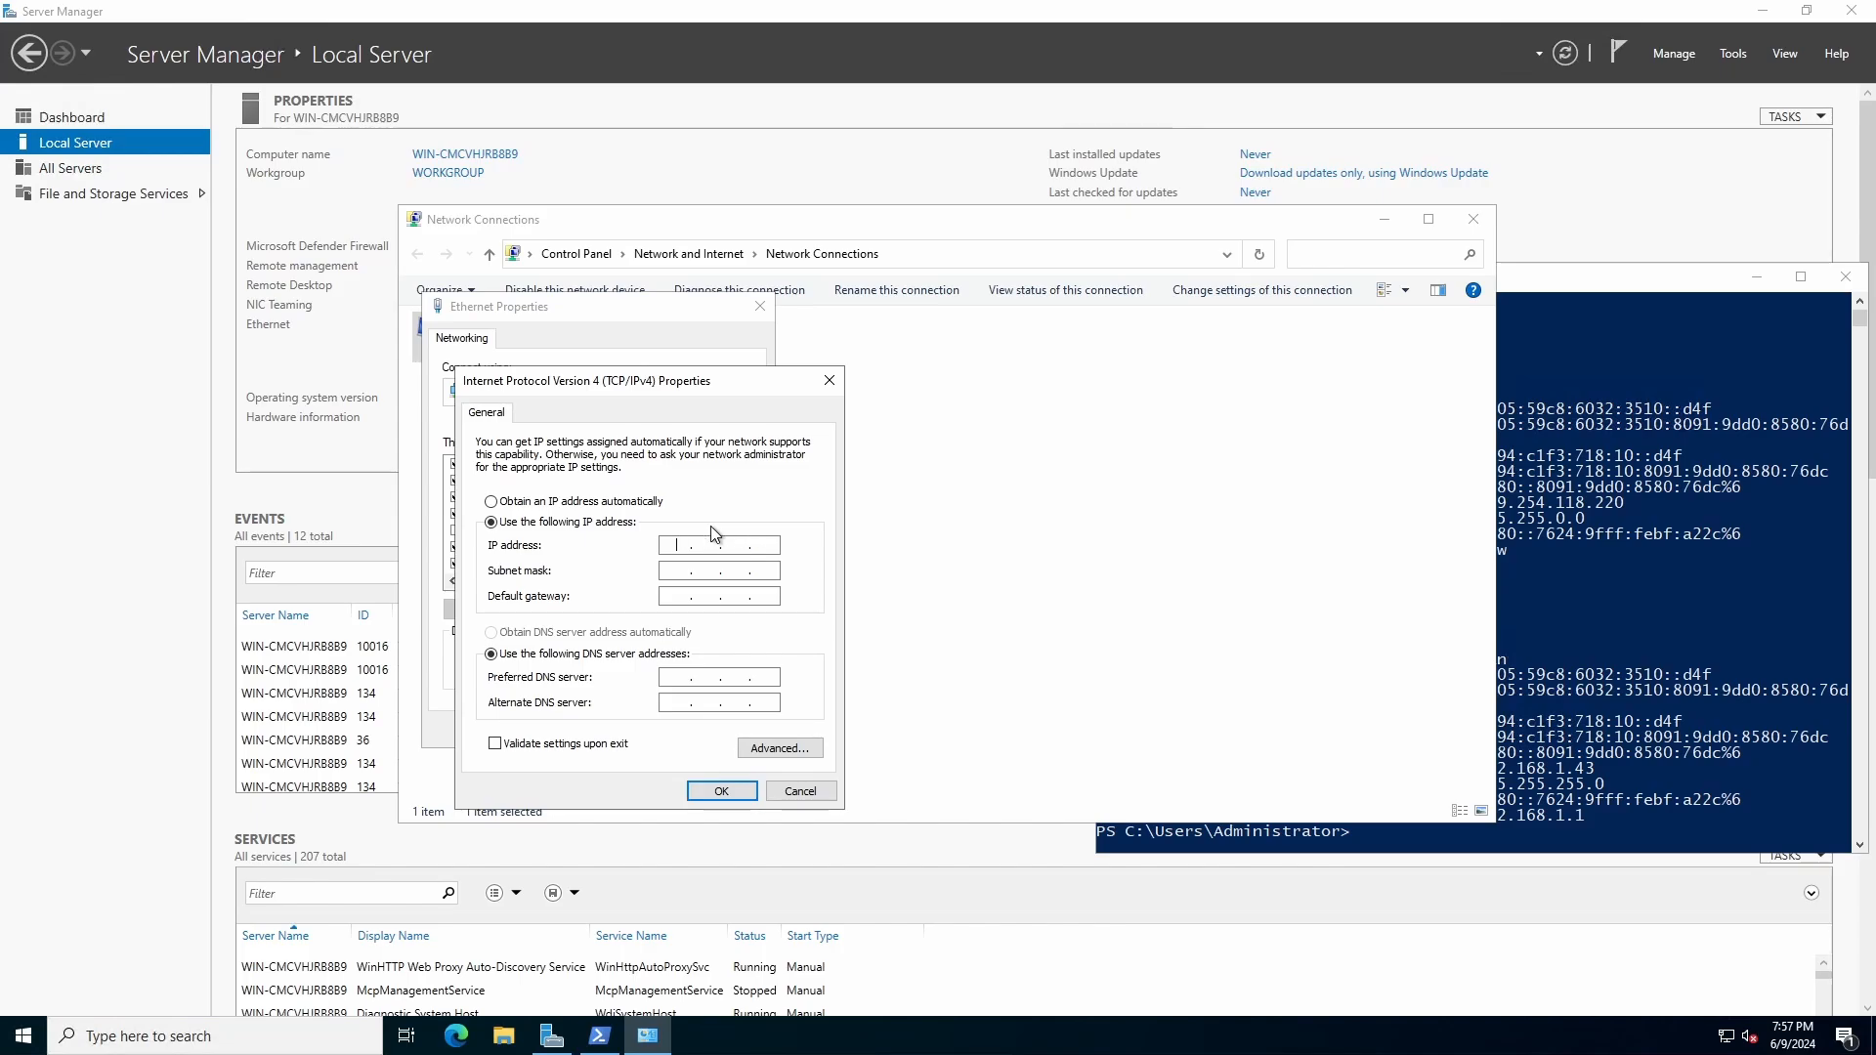
{"action": "type", "text": "192 . 168 . 1 . 43"}
{"action": "key", "text": "Tab"}
{"action": "key", "text": "Tab"}
Step: Set the default gateway to 192.168.1.1 and the preferred DNS server to 8.8.8.8, apply the settings, and close the network windows
{"action": "type", "text": "192 . 168 . 1 . "}
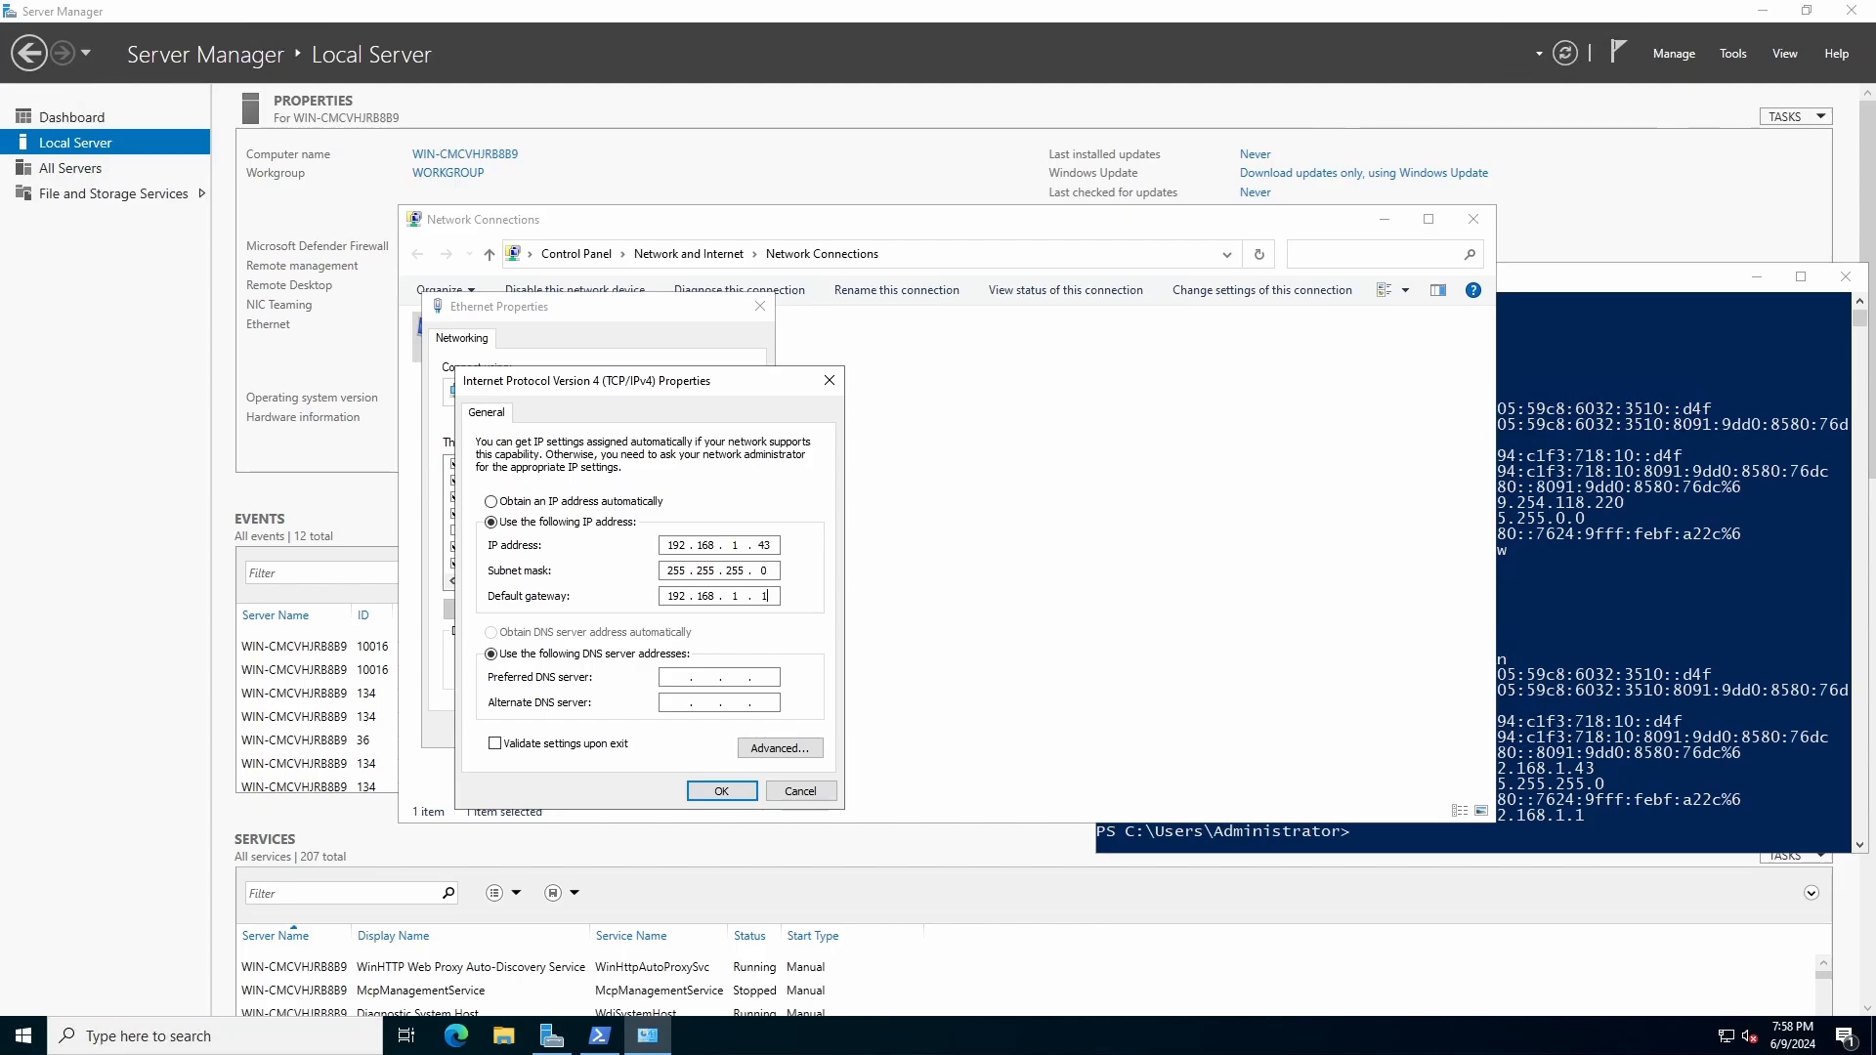
{"action": "type", "text": "1"}
{"action": "key", "text": "Tab"}
{"action": "key", "text": "Tab"}
{"action": "type", "text": "8.8.8.88.8"}
{"action": "key", "text": "Return"}
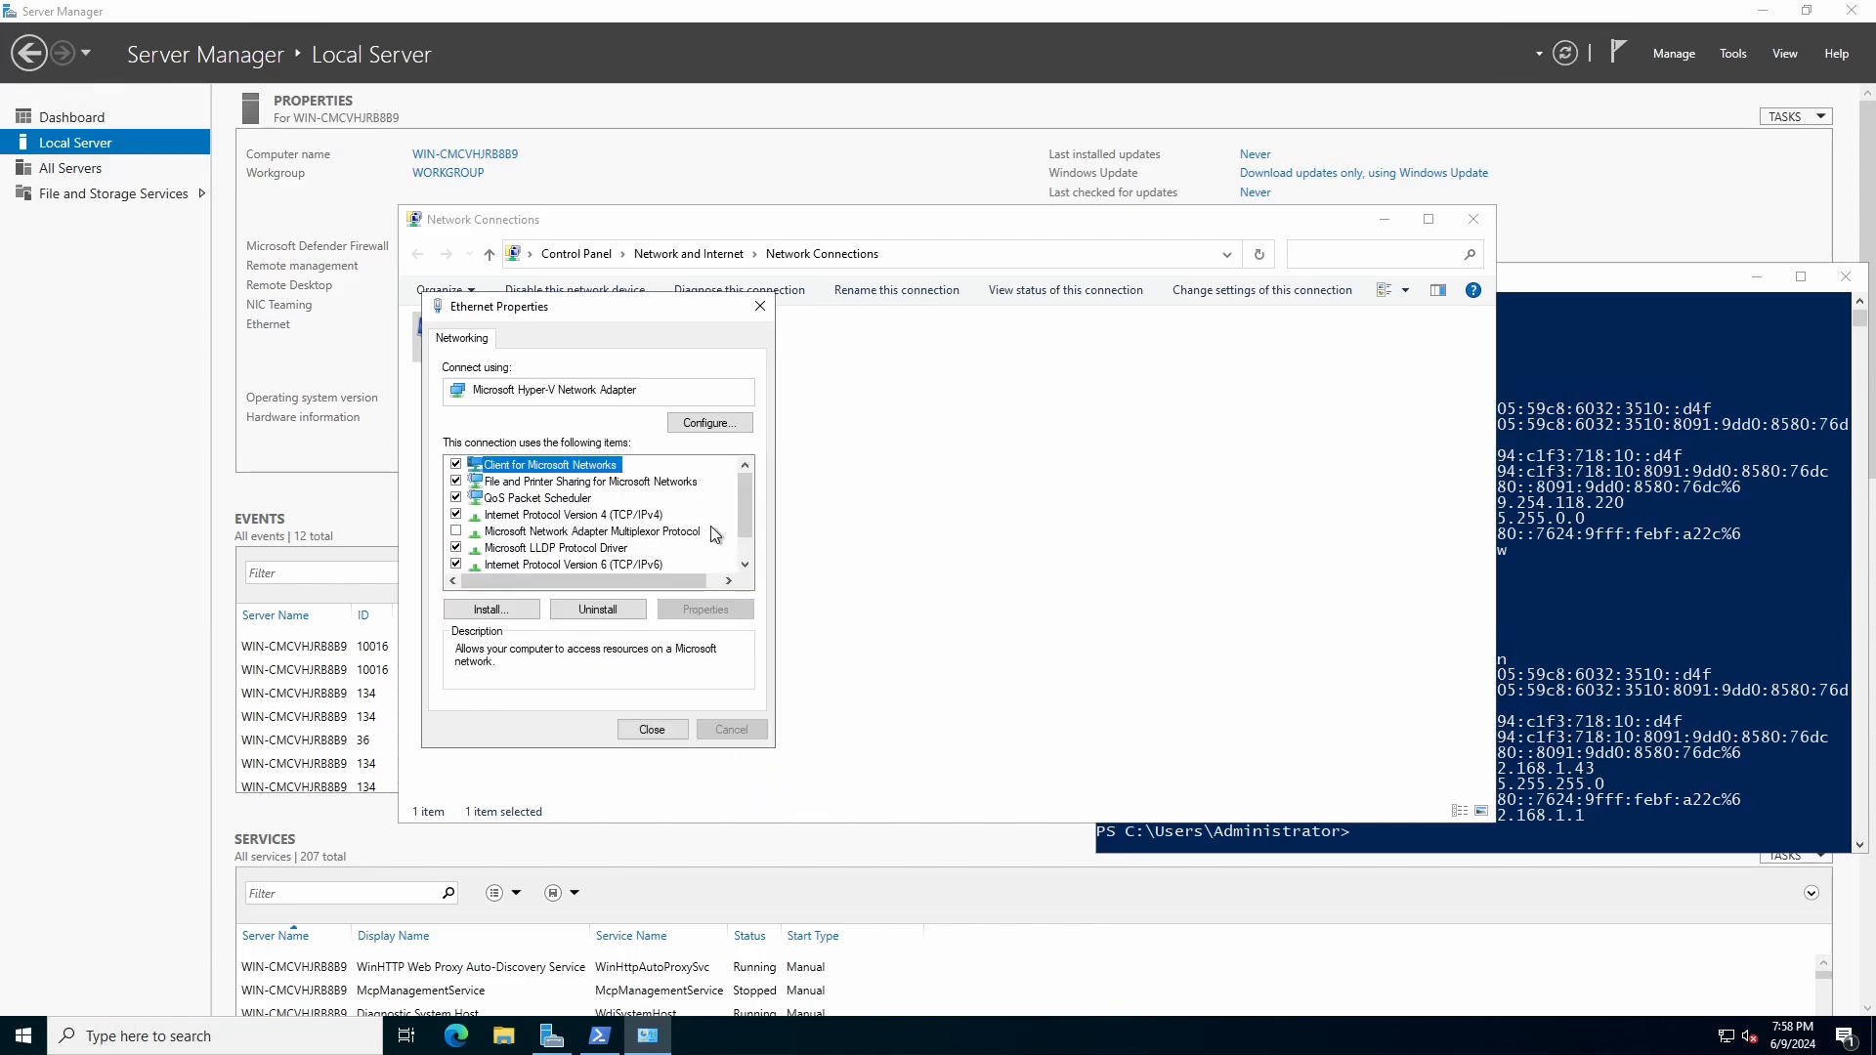
{"action": "left_click", "coordinate": [651, 729]}
{"action": "left_click", "coordinate": [632, 528]}
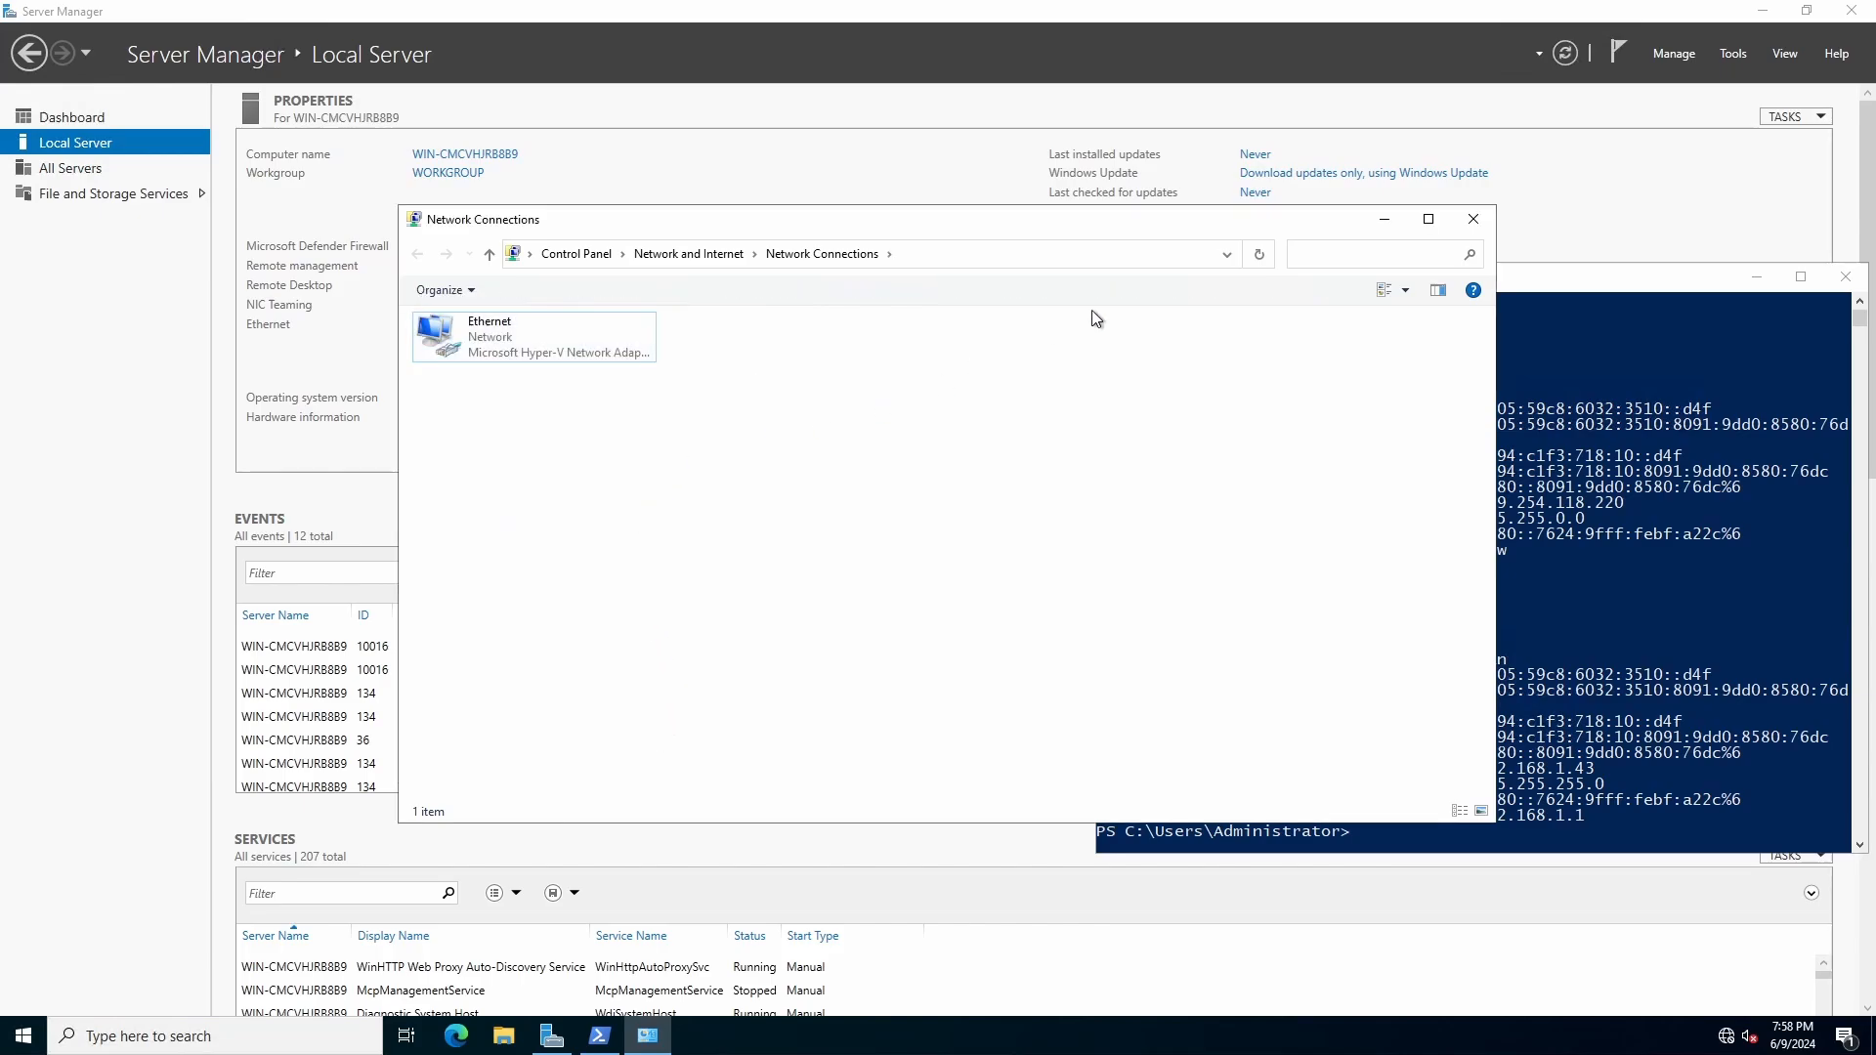
{"action": "left_click", "coordinate": [1475, 221]}
Step: Check the Ethernet adapter's IPv4 address with ipconfig in PowerShell, and refresh the Local Server properties in Server Manager
{"action": "left_click", "coordinate": [1363, 579]}
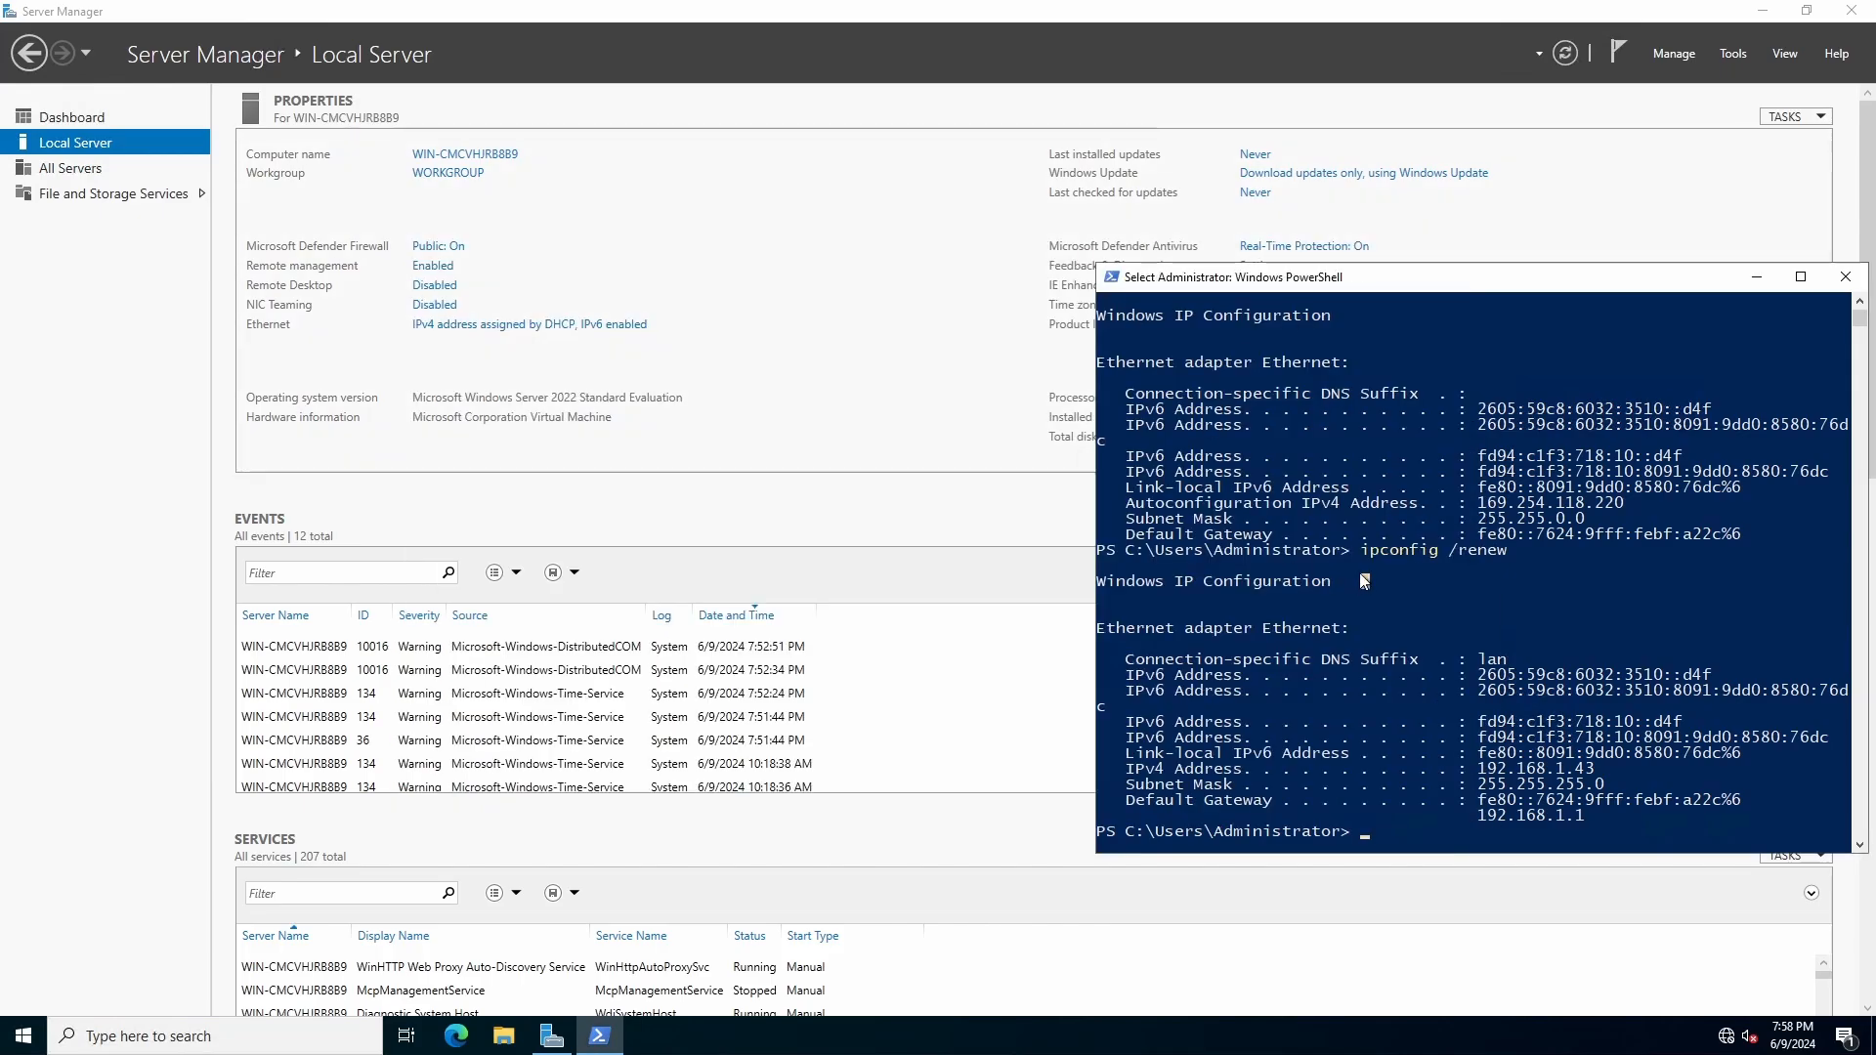
{"action": "key", "text": "Return"}
{"action": "type", "text": "ipconif"}
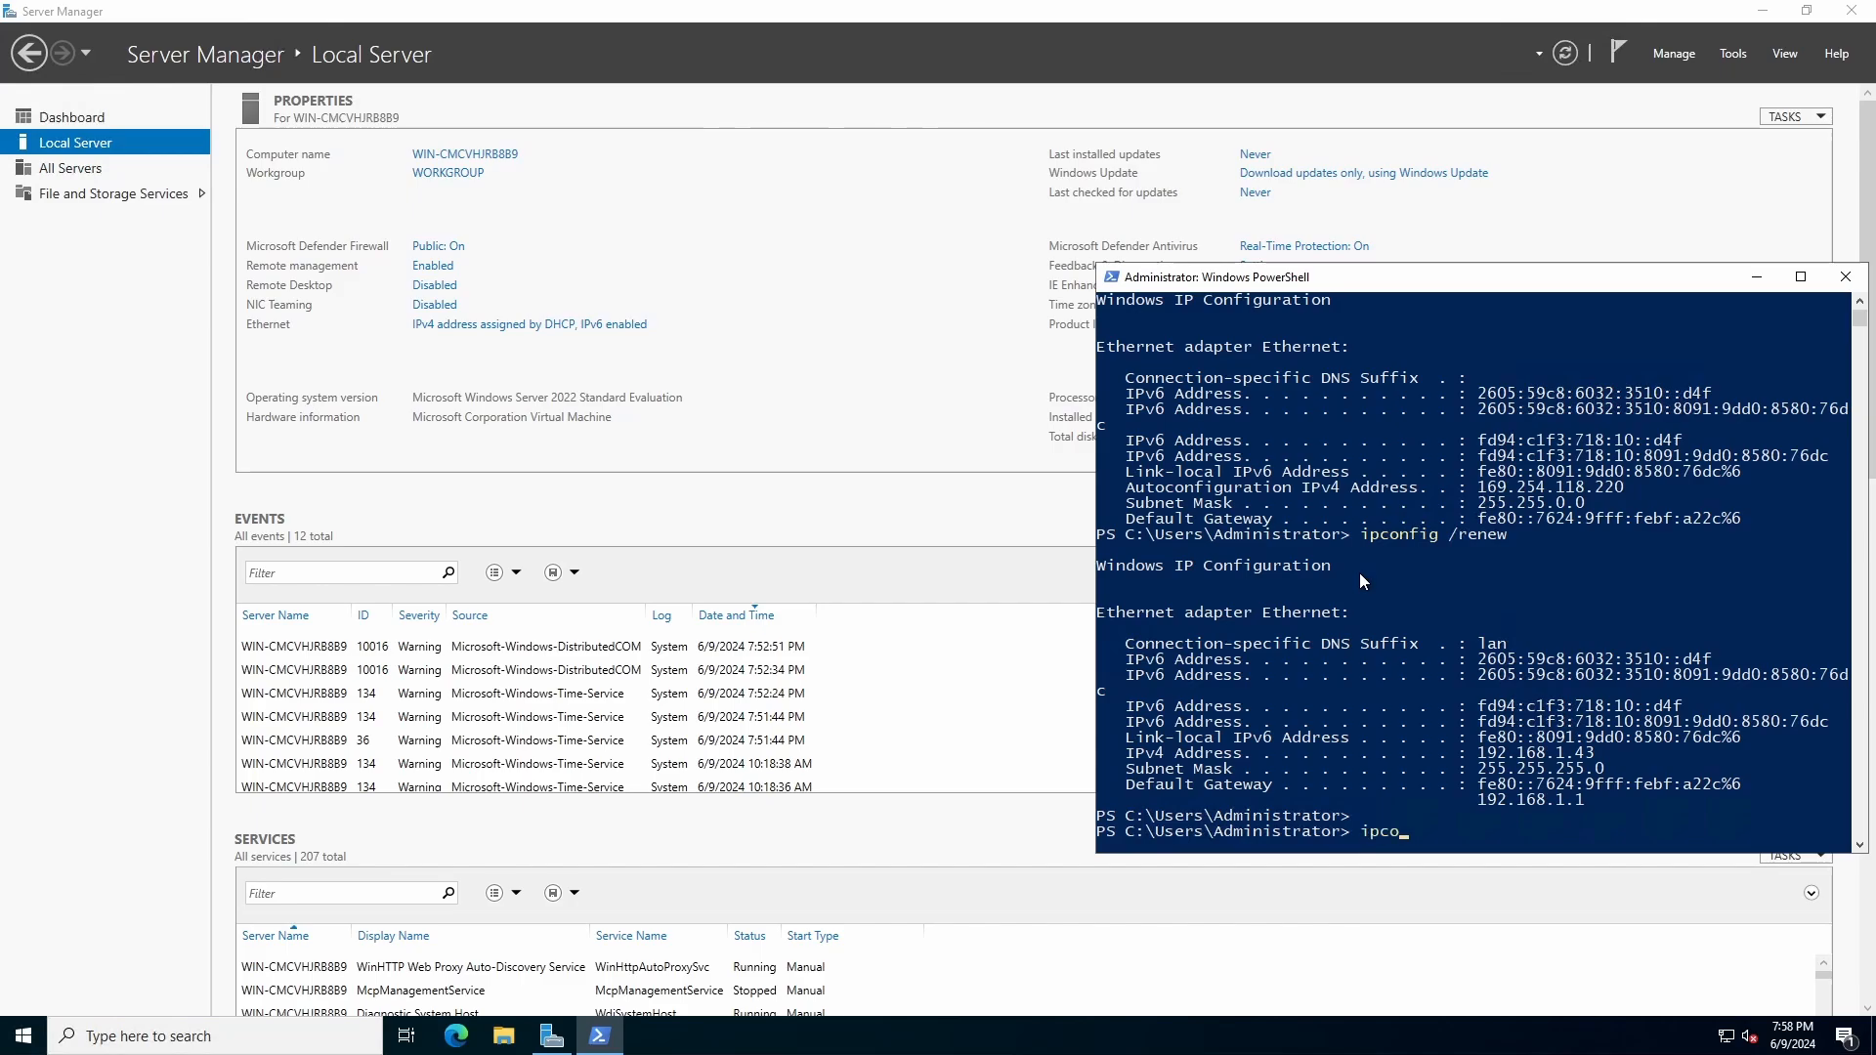
{"action": "key", "text": "BackSpace"}
{"action": "key", "text": "BackSpace"}
{"action": "type", "text": "fig"}
{"action": "key", "text": "Return"}
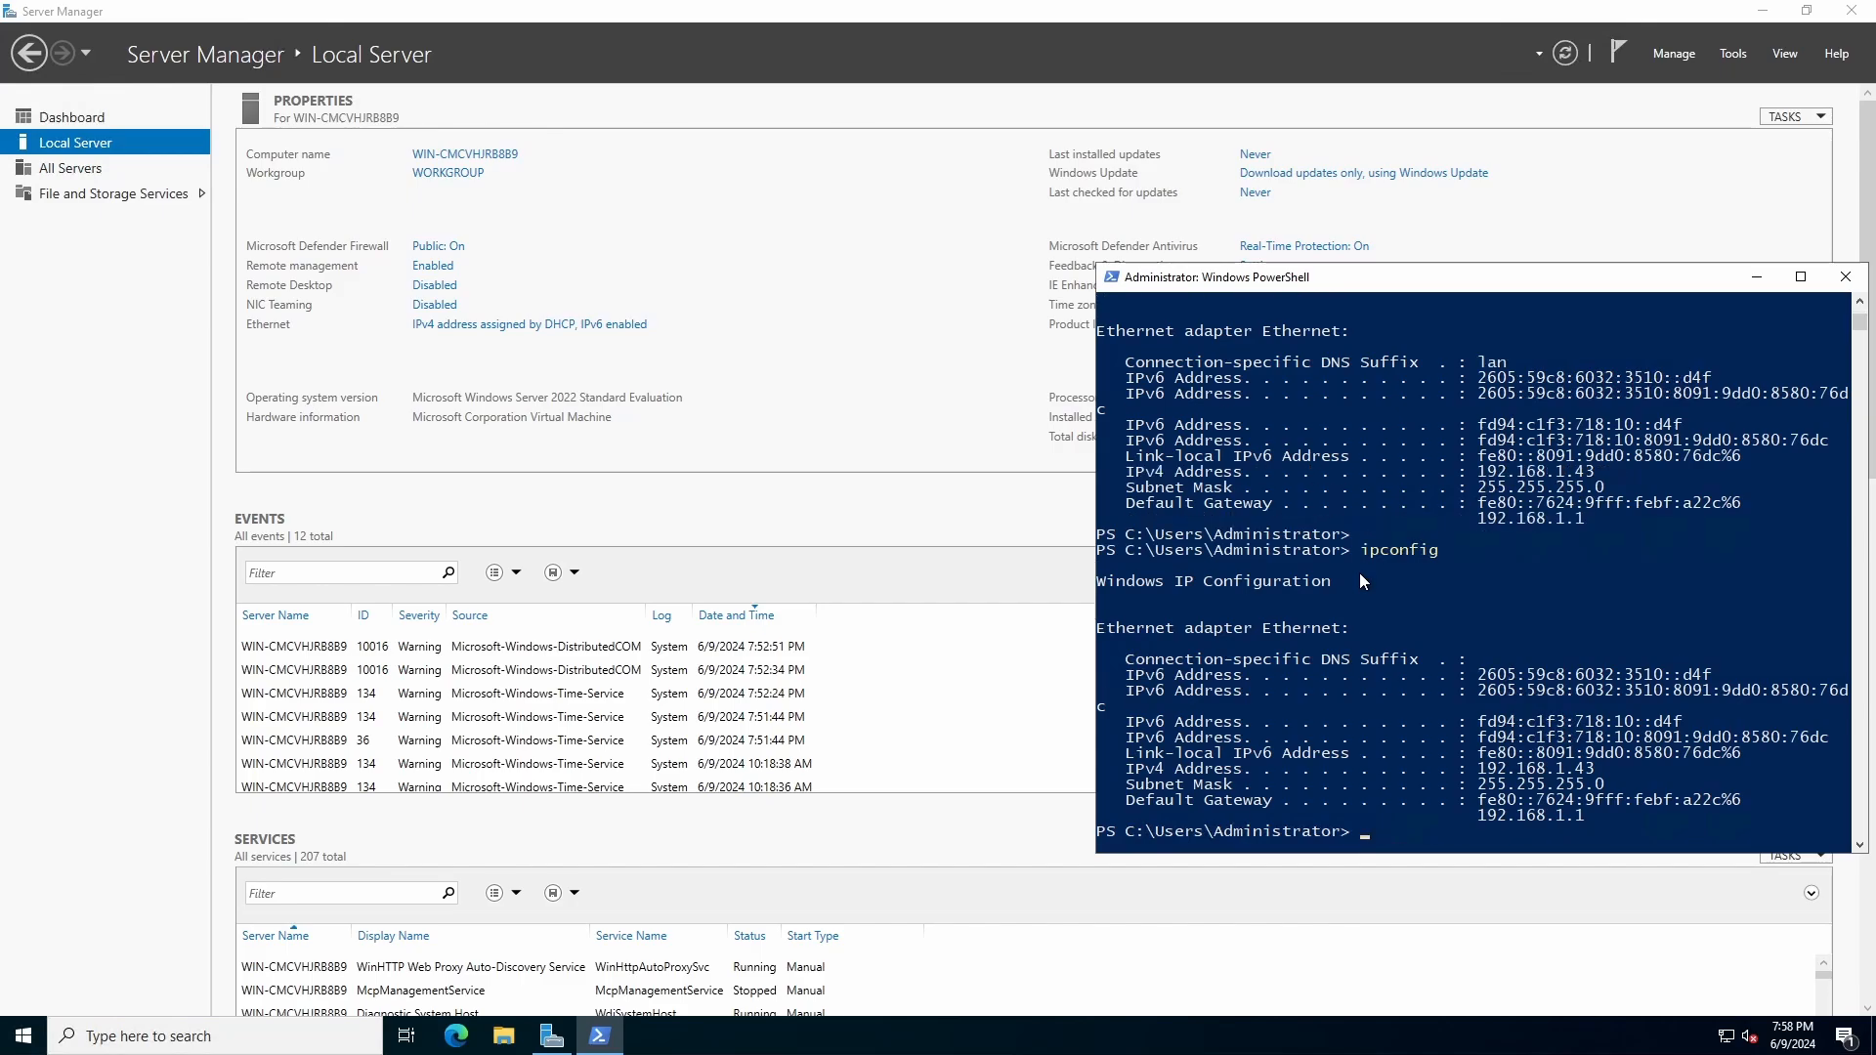
{"action": "left_click_drag", "start_coordinate": [1479, 768], "coordinate": [1603, 770]}
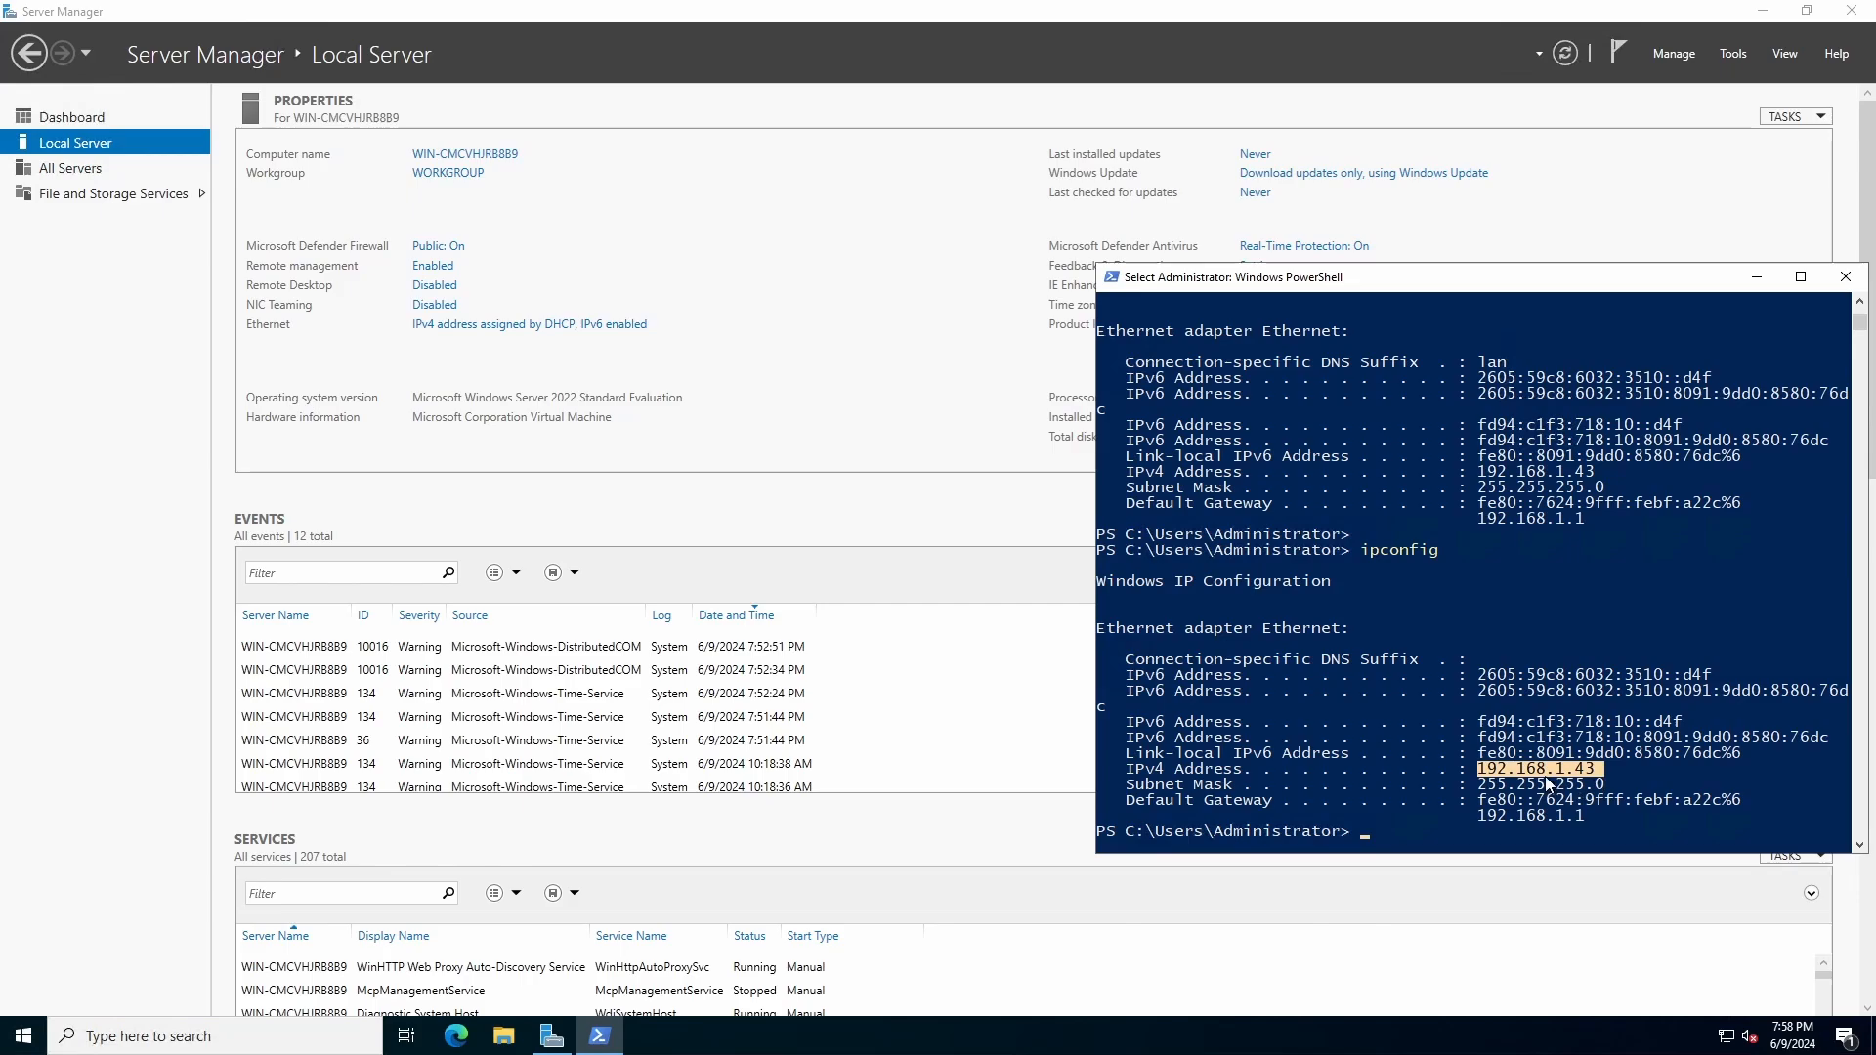
{"action": "left_click", "coordinate": [1573, 686]}
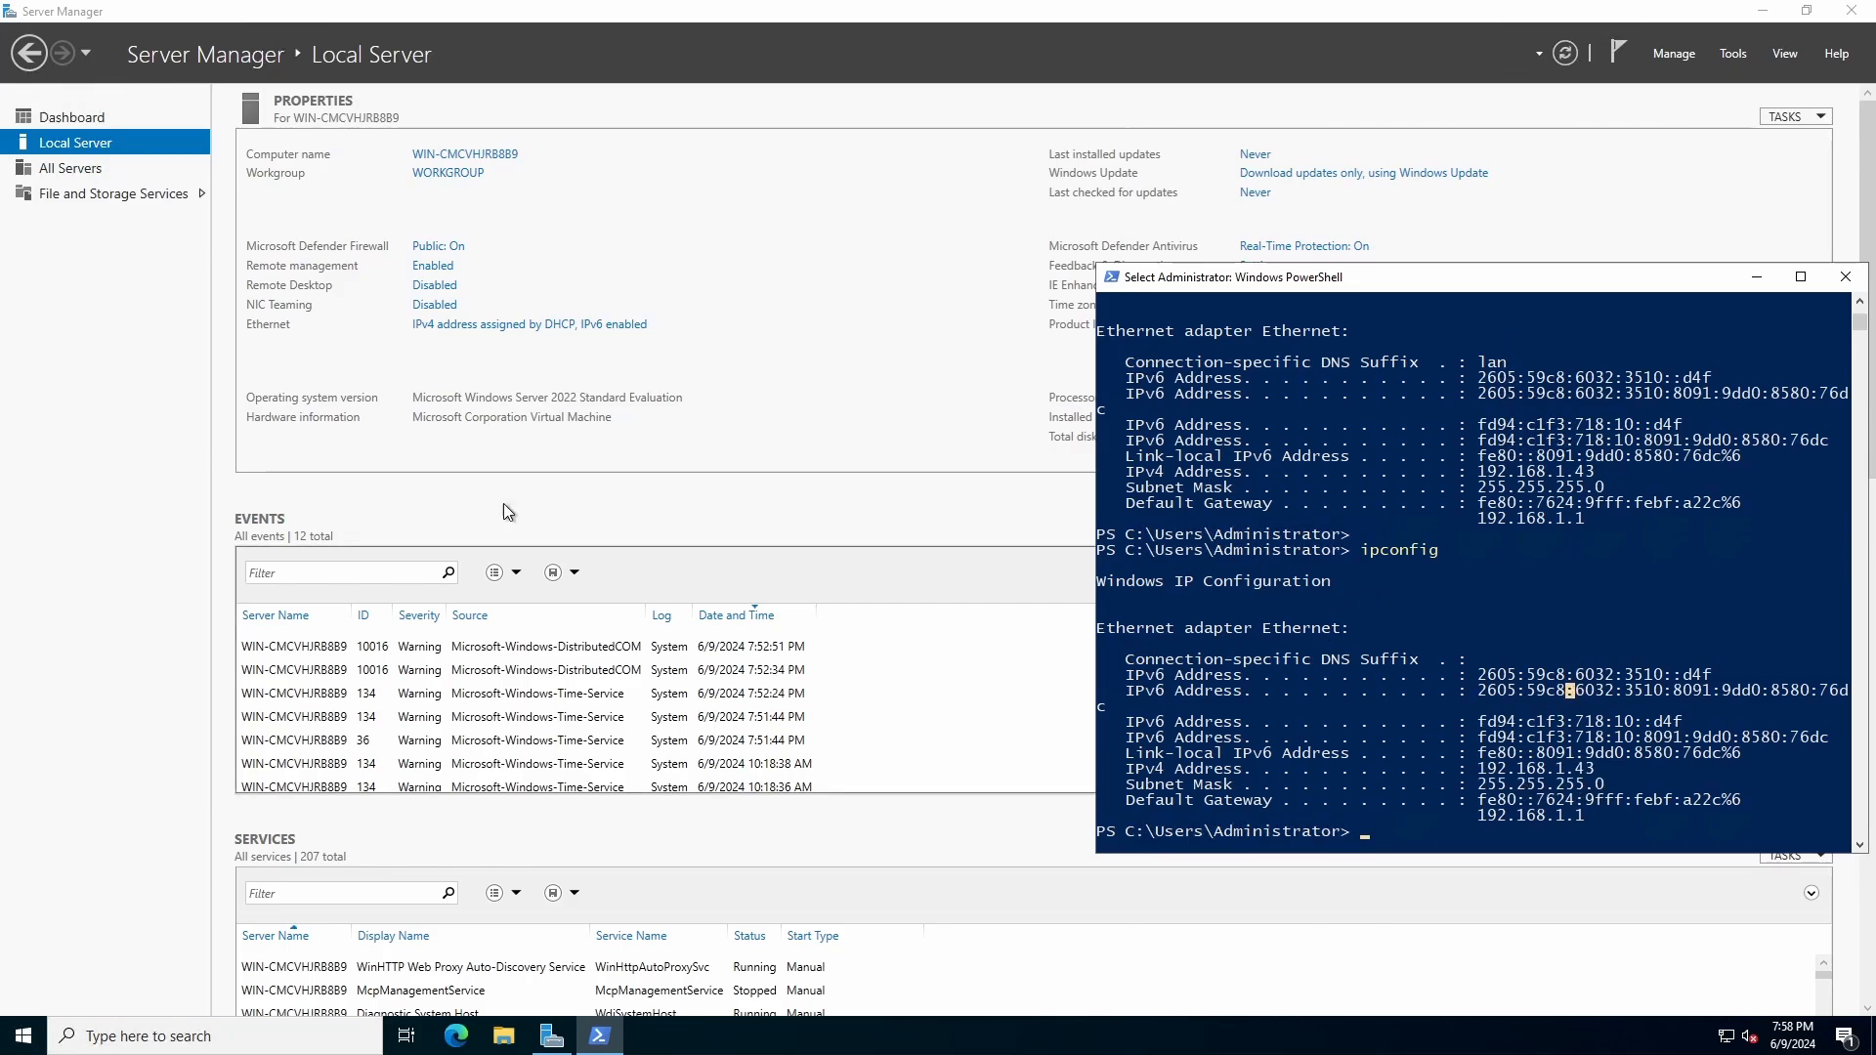
{"action": "left_click", "coordinate": [155, 415]}
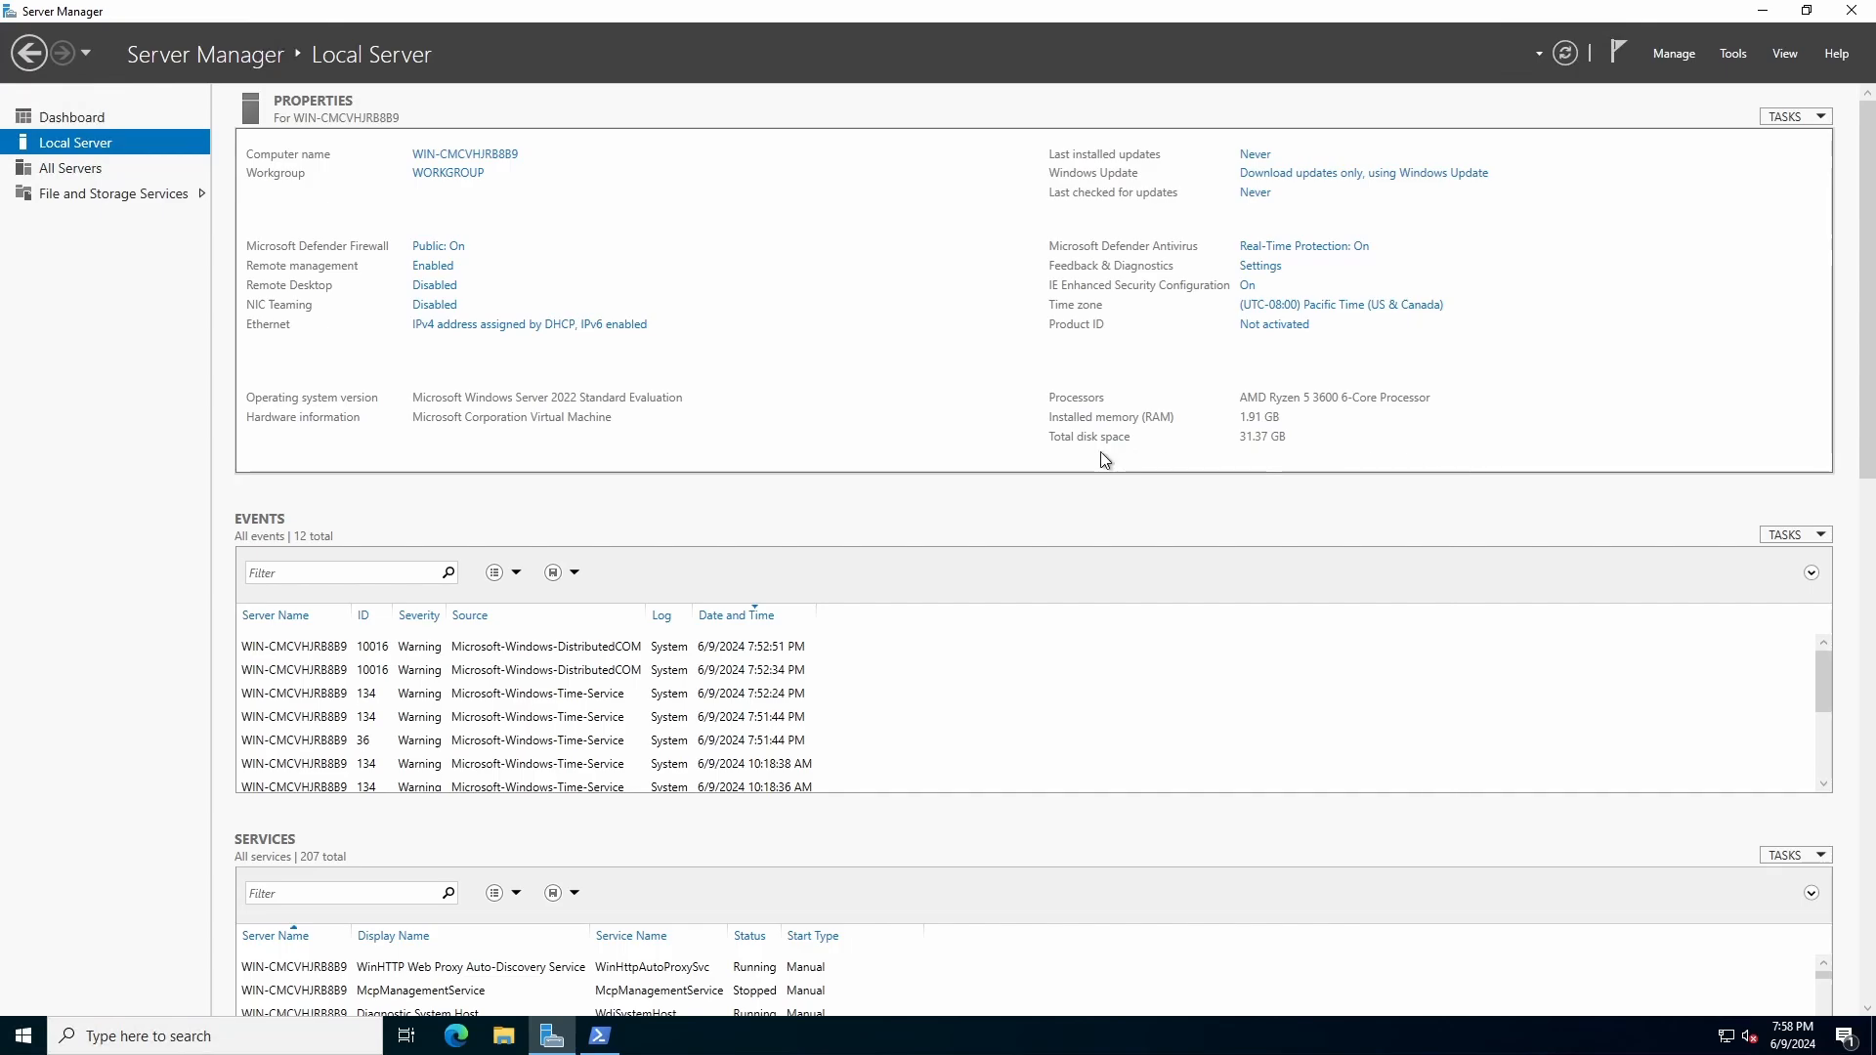
{"action": "left_click", "coordinate": [1568, 54]}
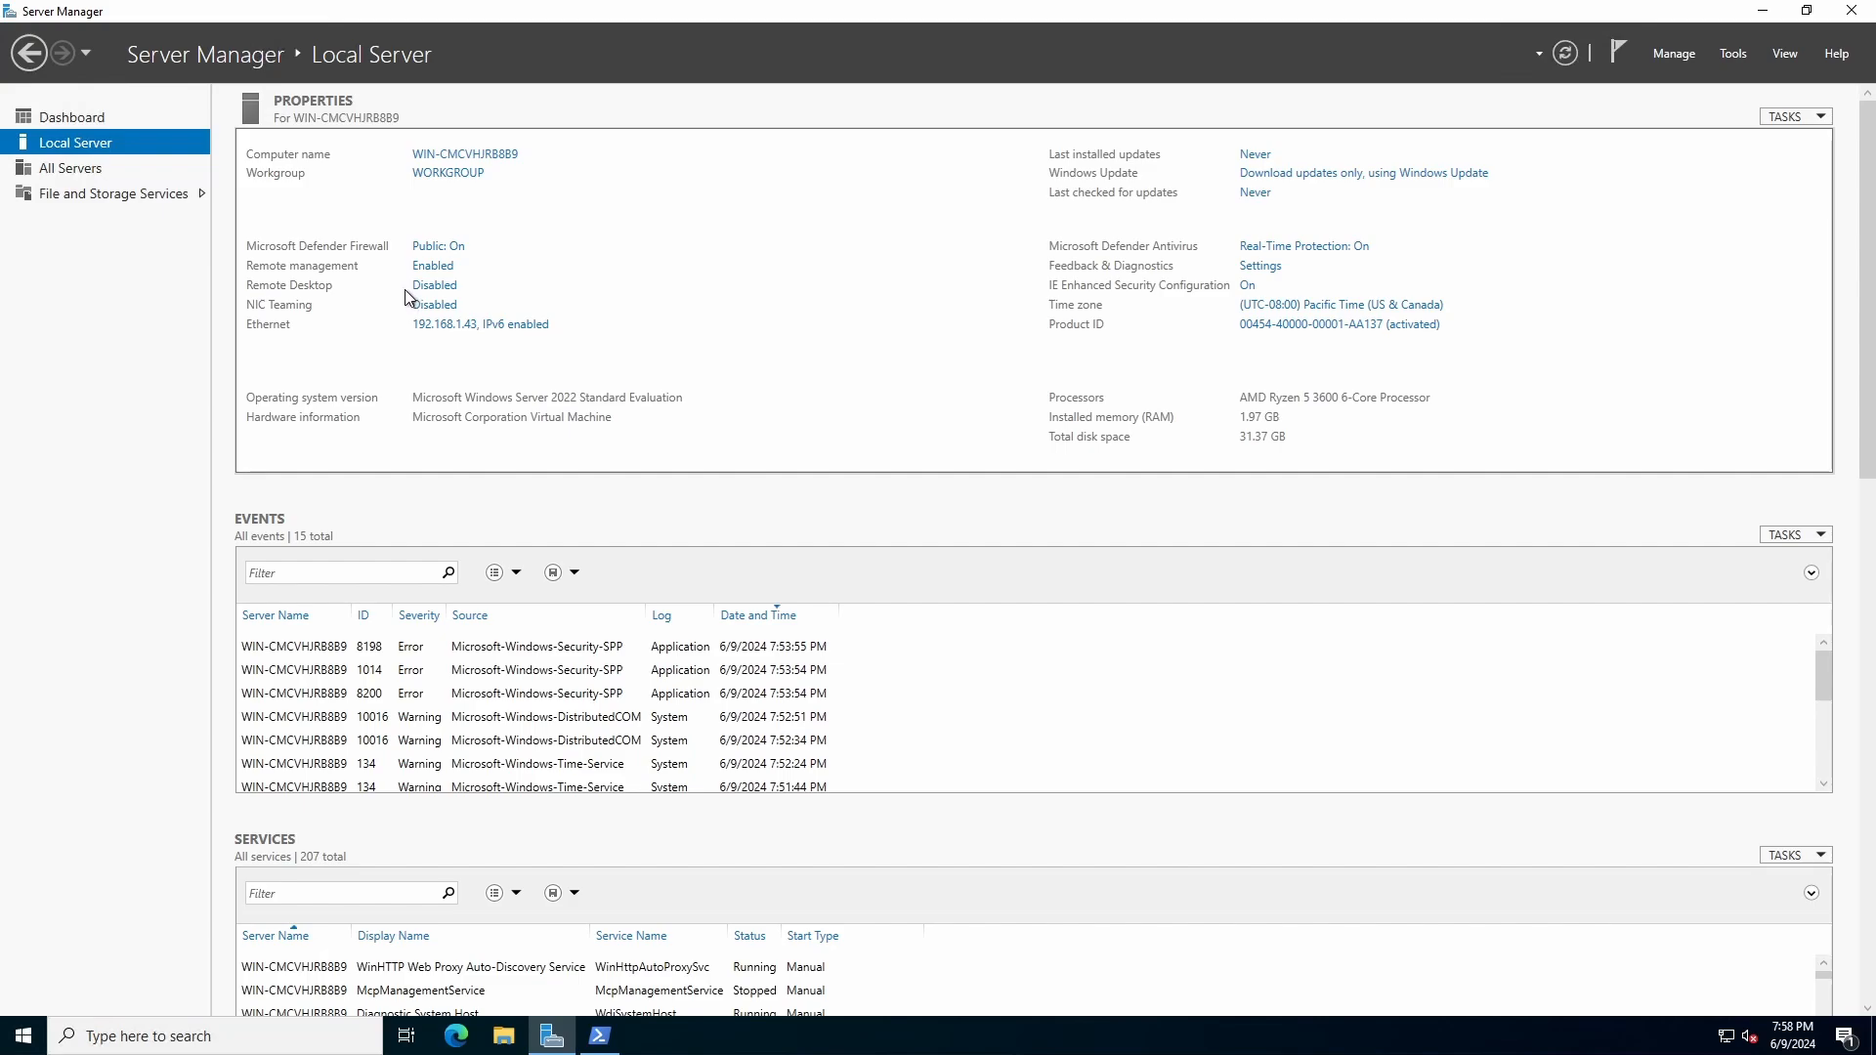
Step: Enable Remote Desktop by allowing remote connections to this computer, keeping Network Level Authentication required
{"action": "left_click", "coordinate": [415, 292]}
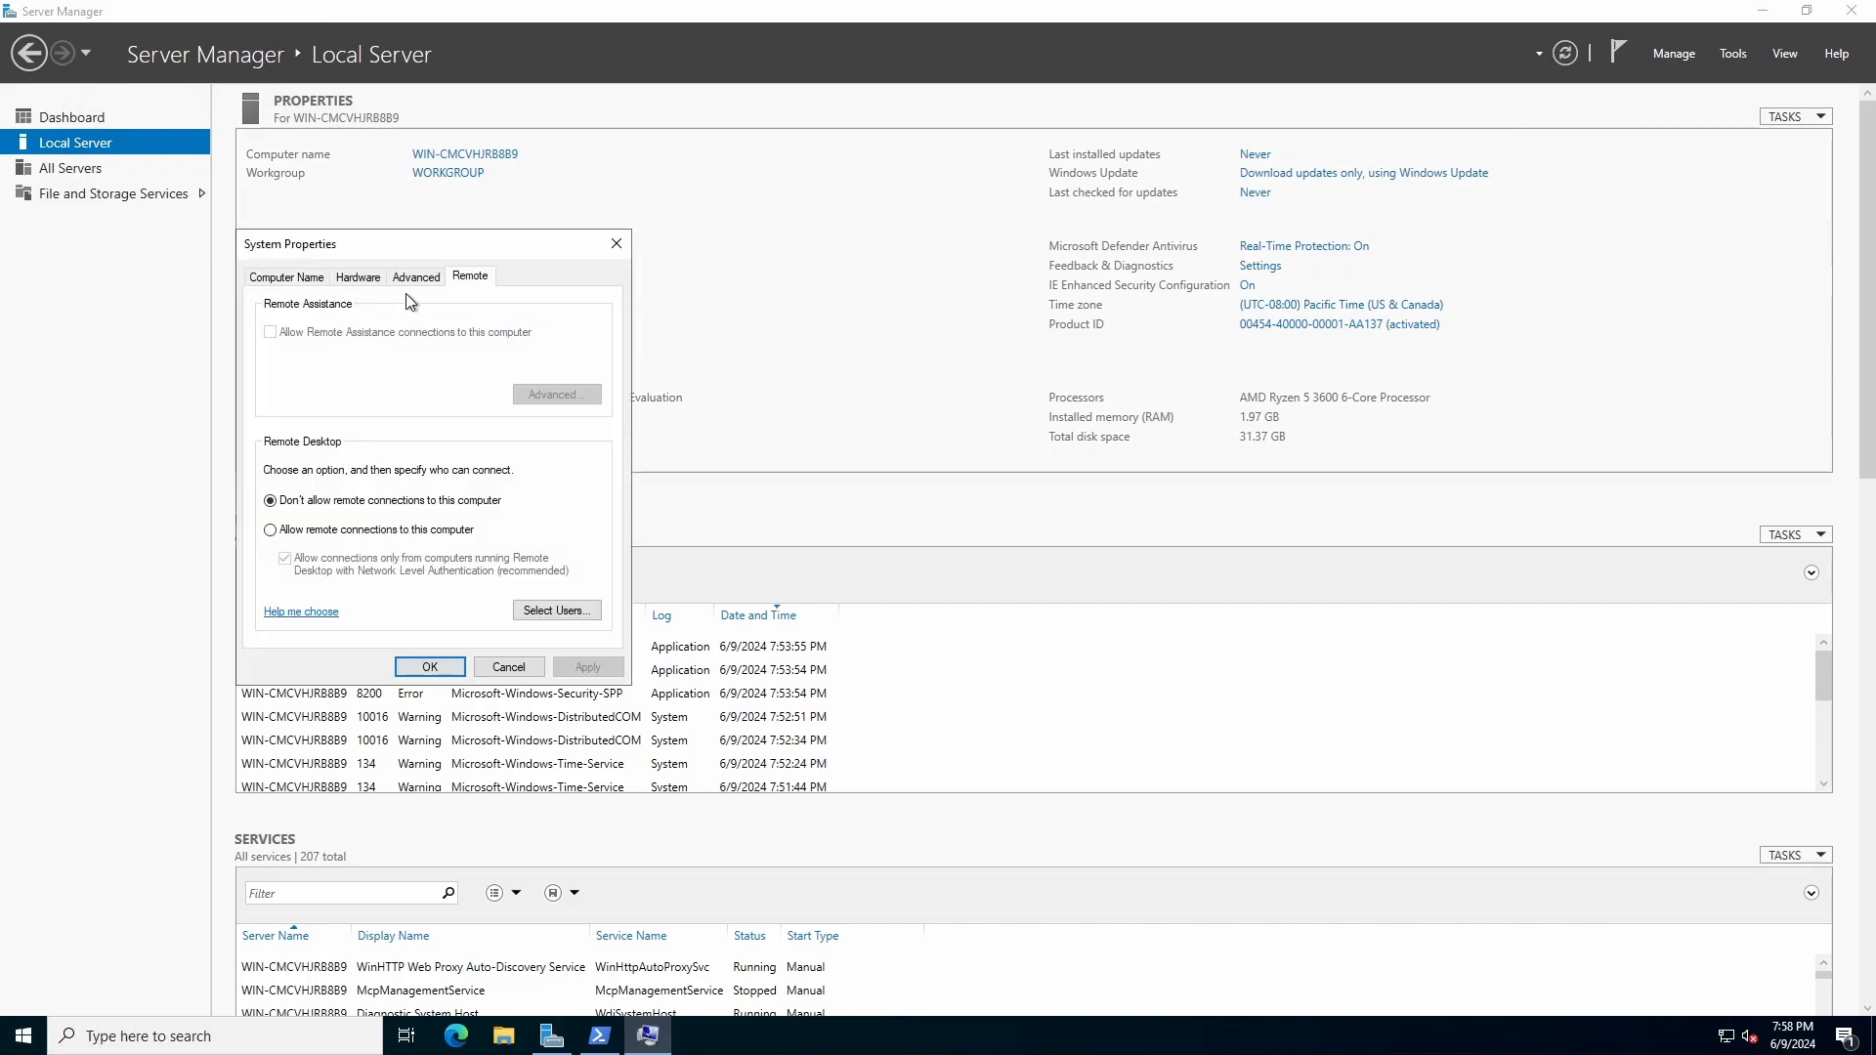
{"action": "left_click_drag", "start_coordinate": [422, 251], "coordinate": [737, 287]}
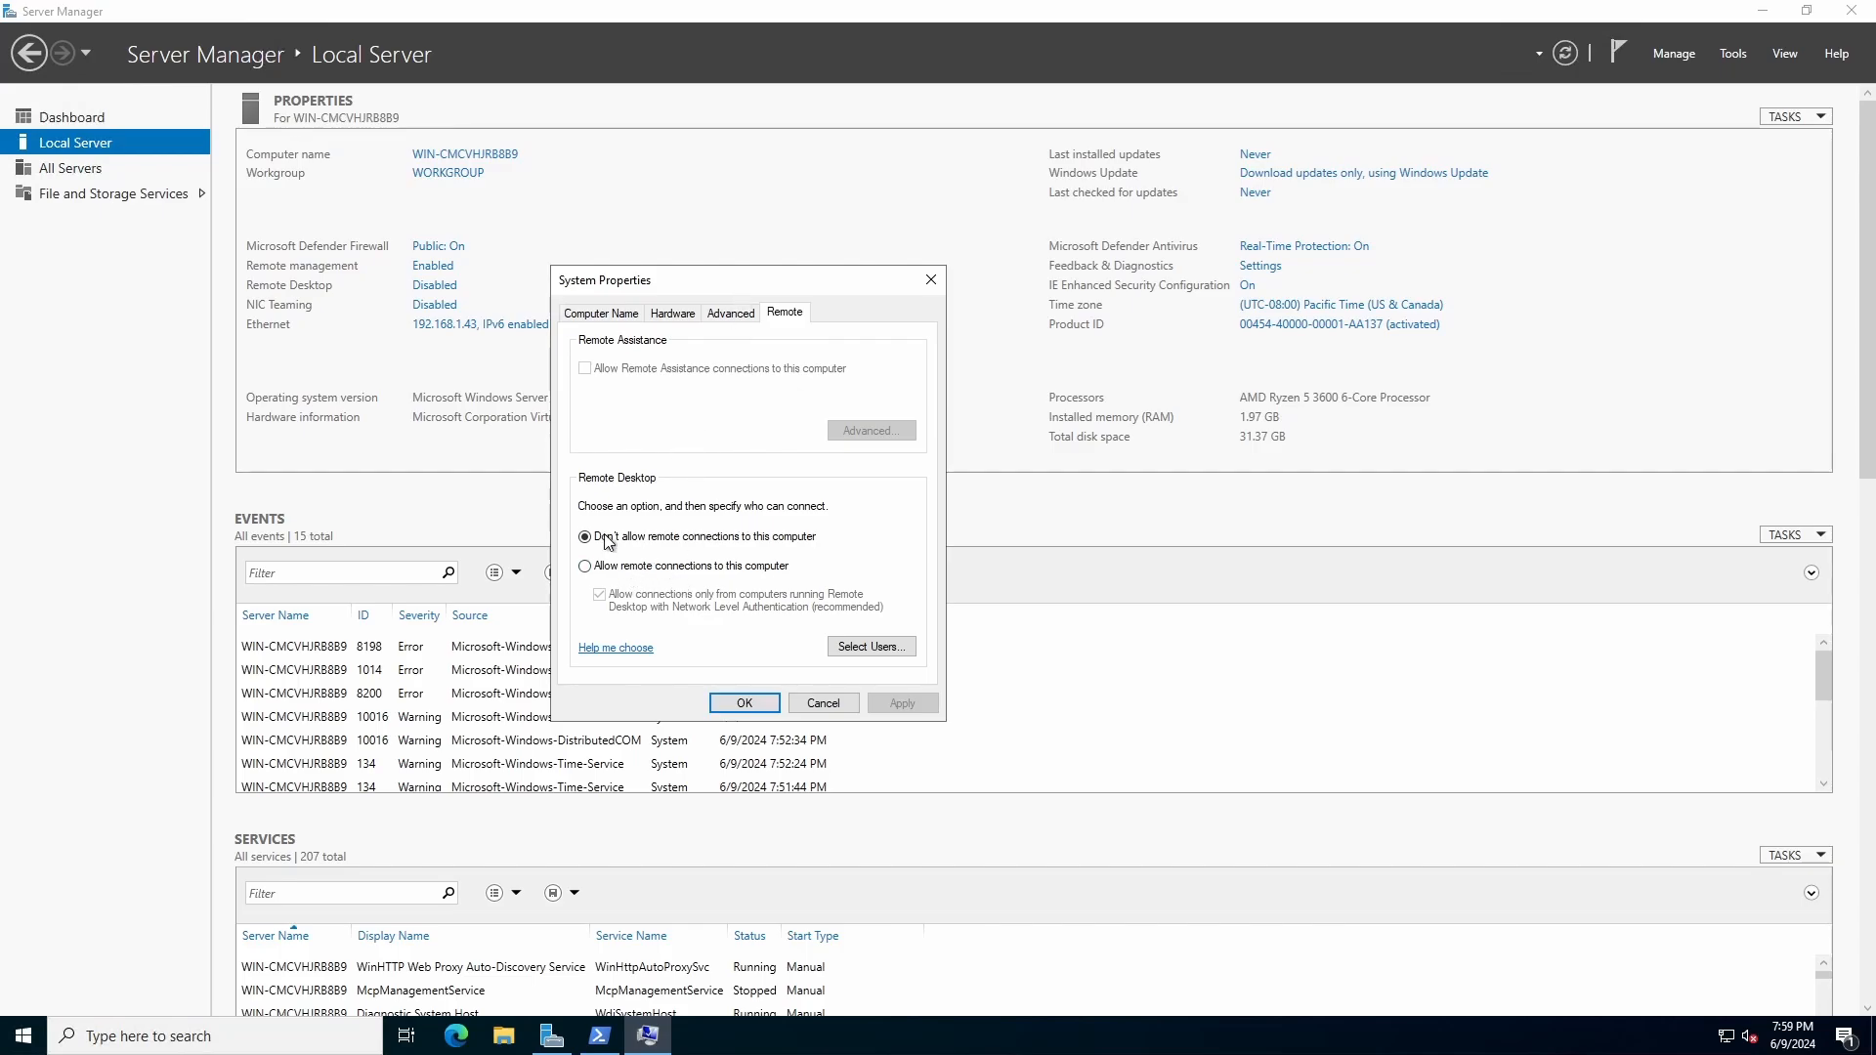
{"action": "left_click", "coordinate": [605, 319]}
{"action": "left_click", "coordinate": [783, 316]}
{"action": "left_click", "coordinate": [687, 569]}
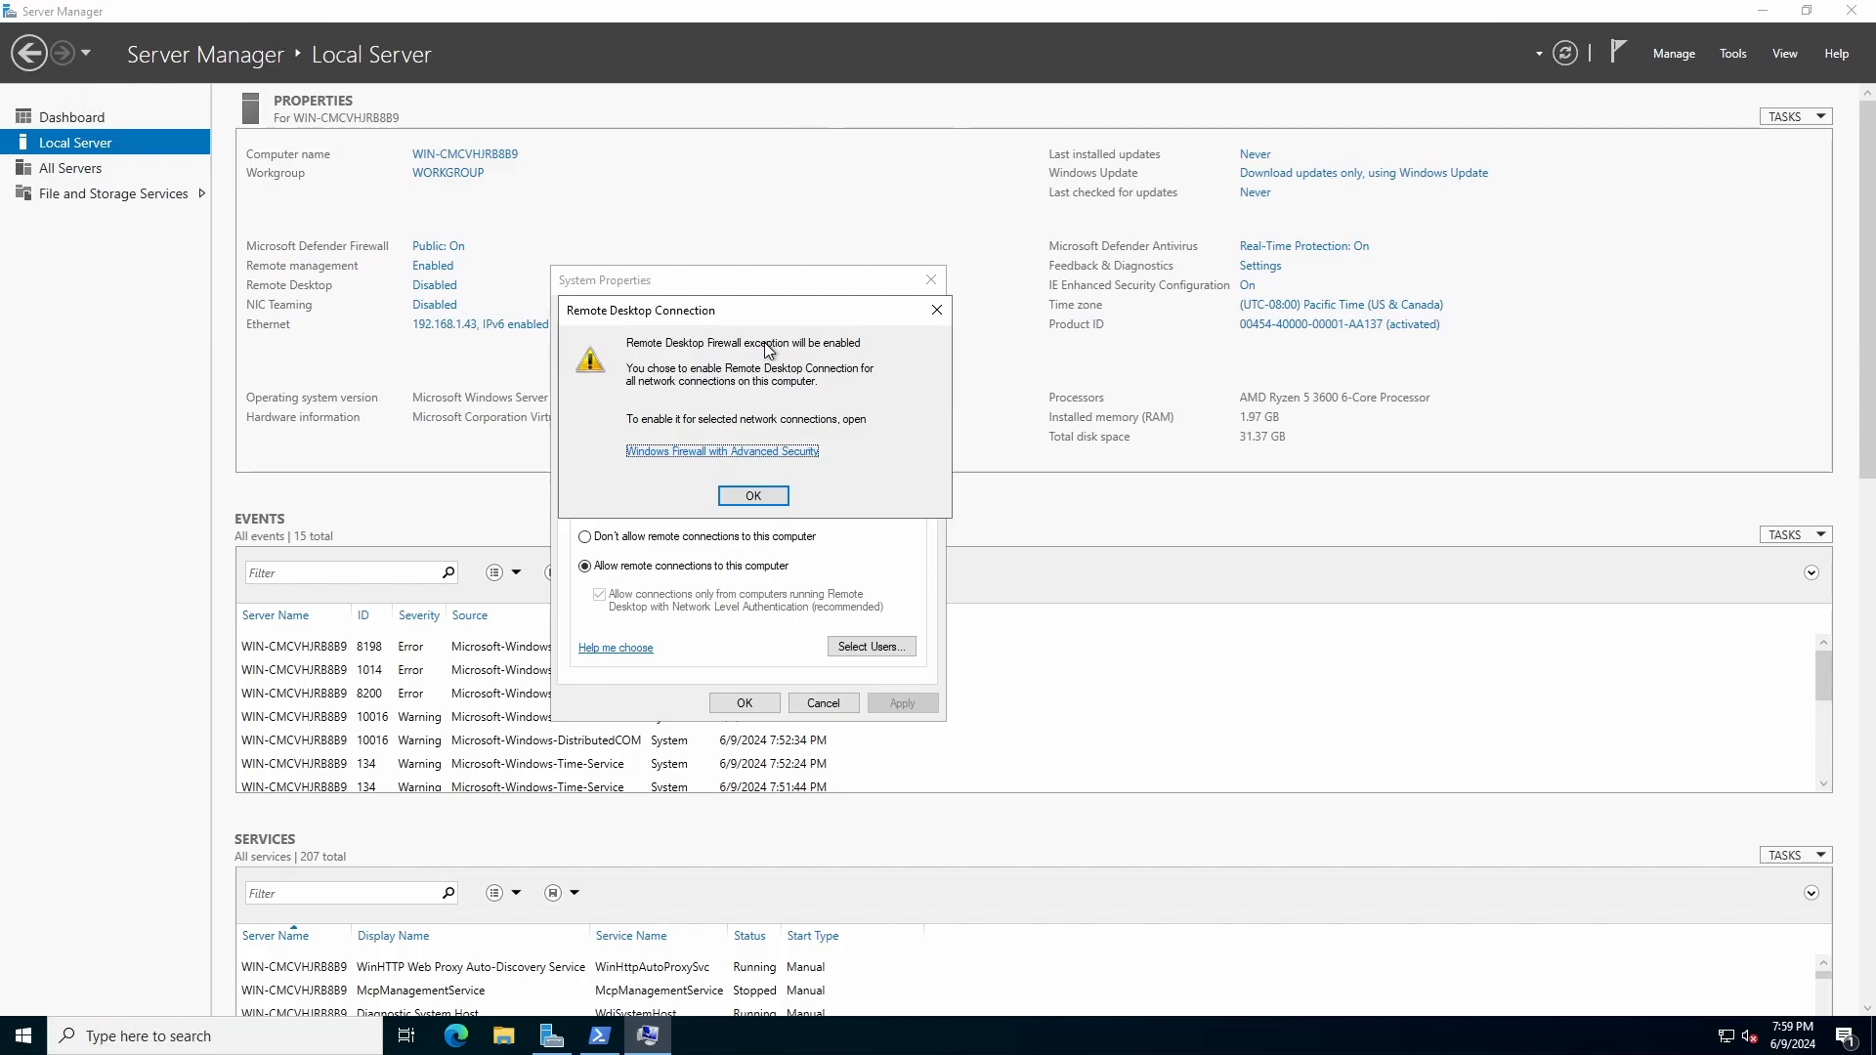
{"action": "left_click", "coordinate": [754, 496]}
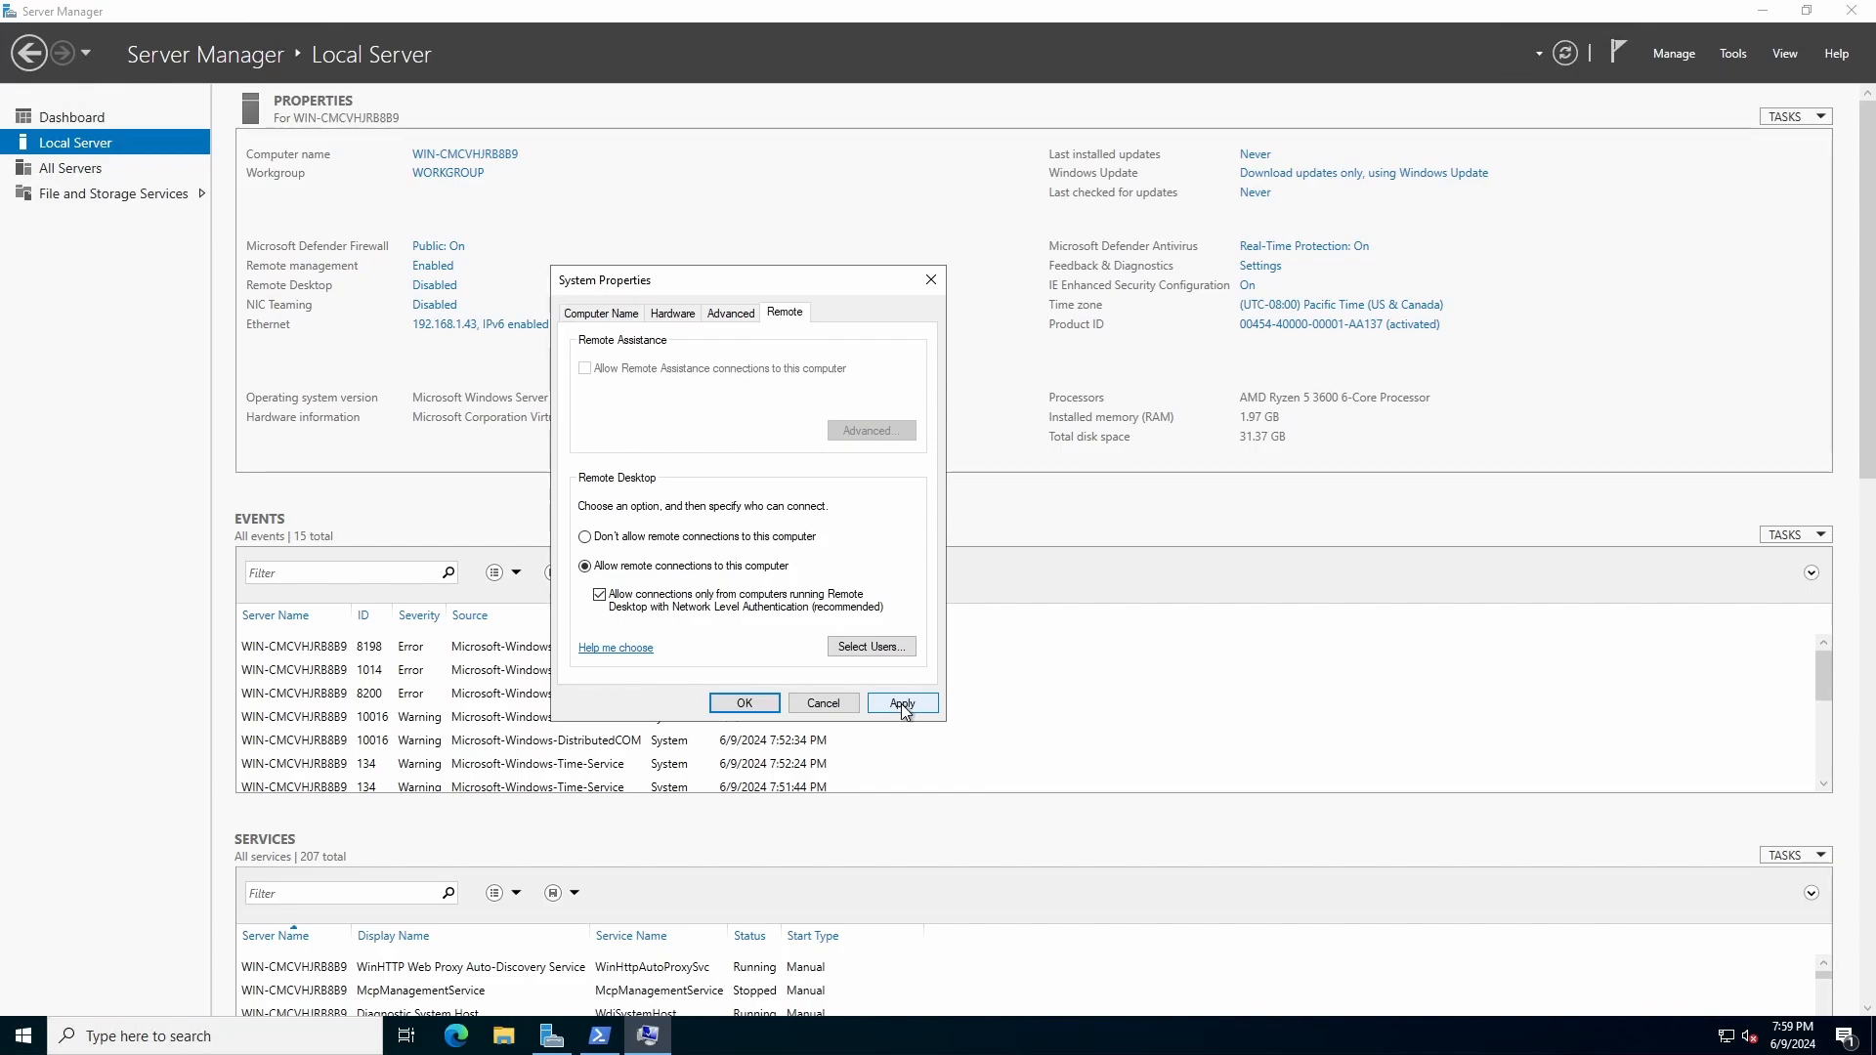
{"action": "left_click", "coordinate": [767, 704]}
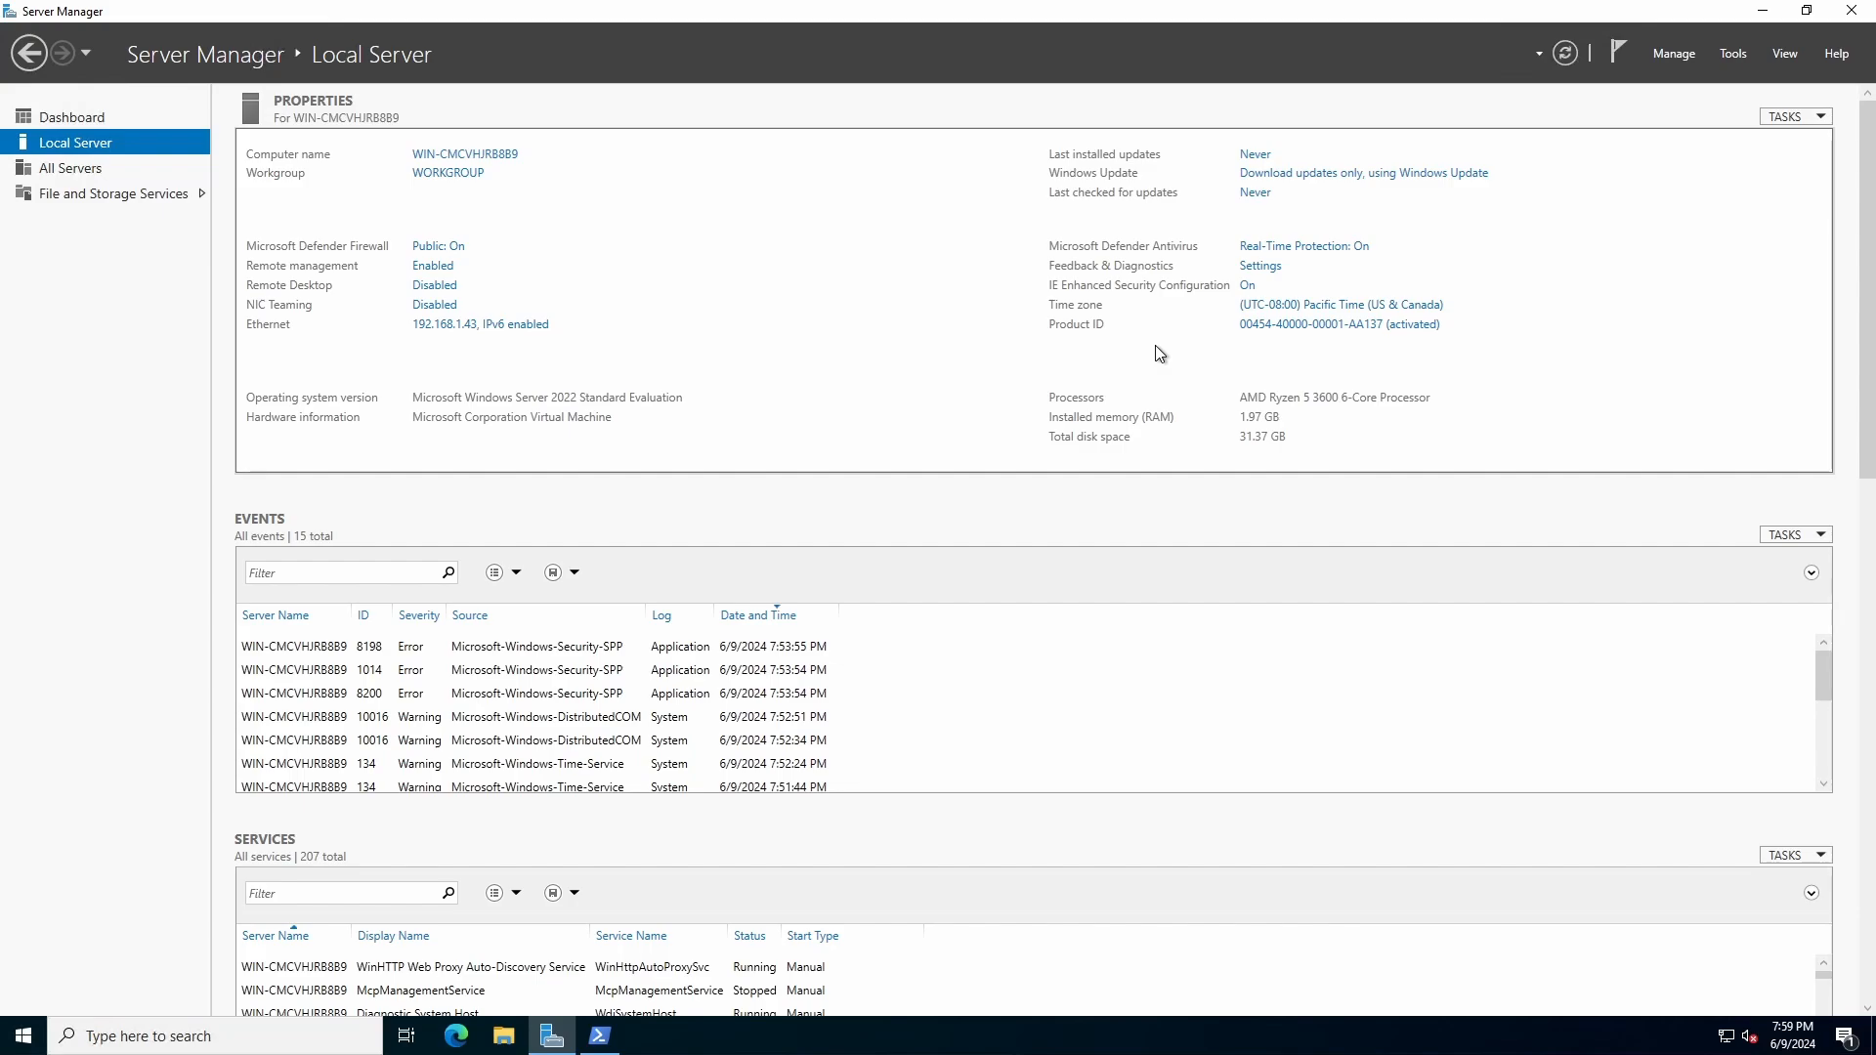
Step: View the Windows activation page and its product key prompt, leaving without entering a key
{"action": "left_click", "coordinate": [1290, 333]}
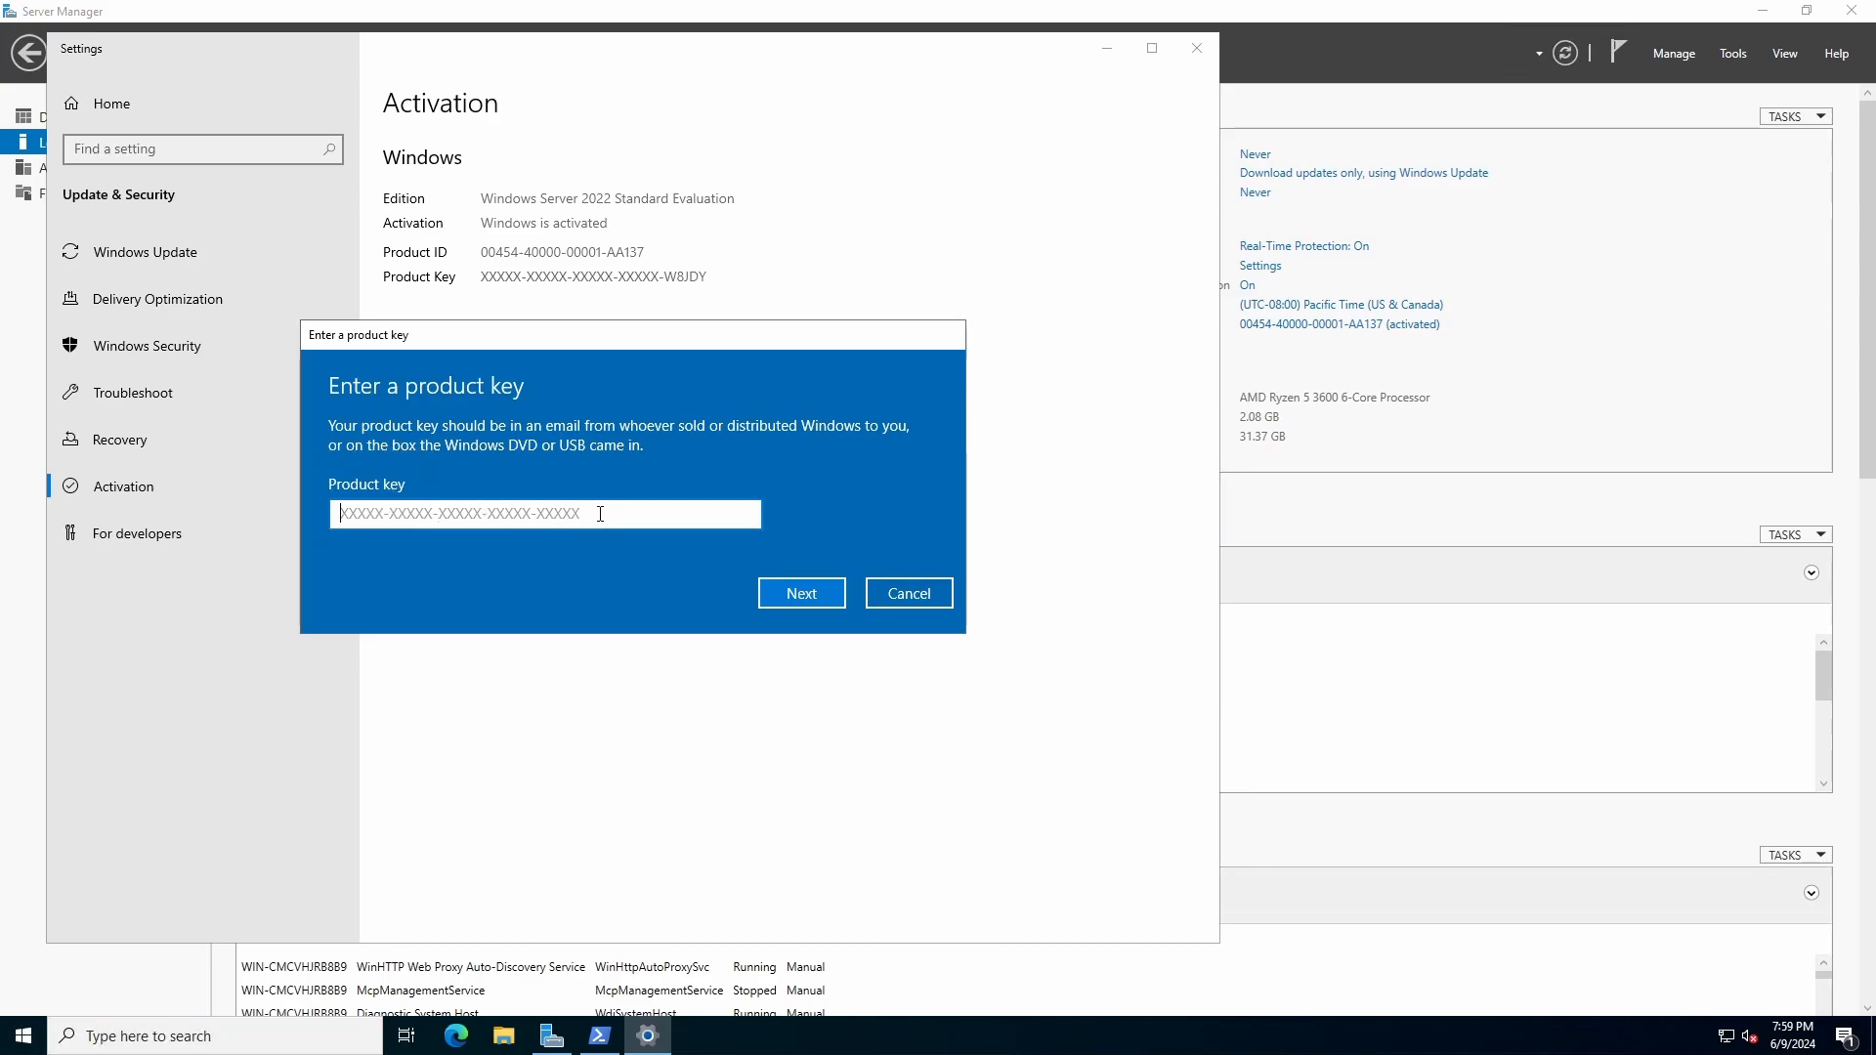
{"action": "left_click", "coordinate": [909, 598]}
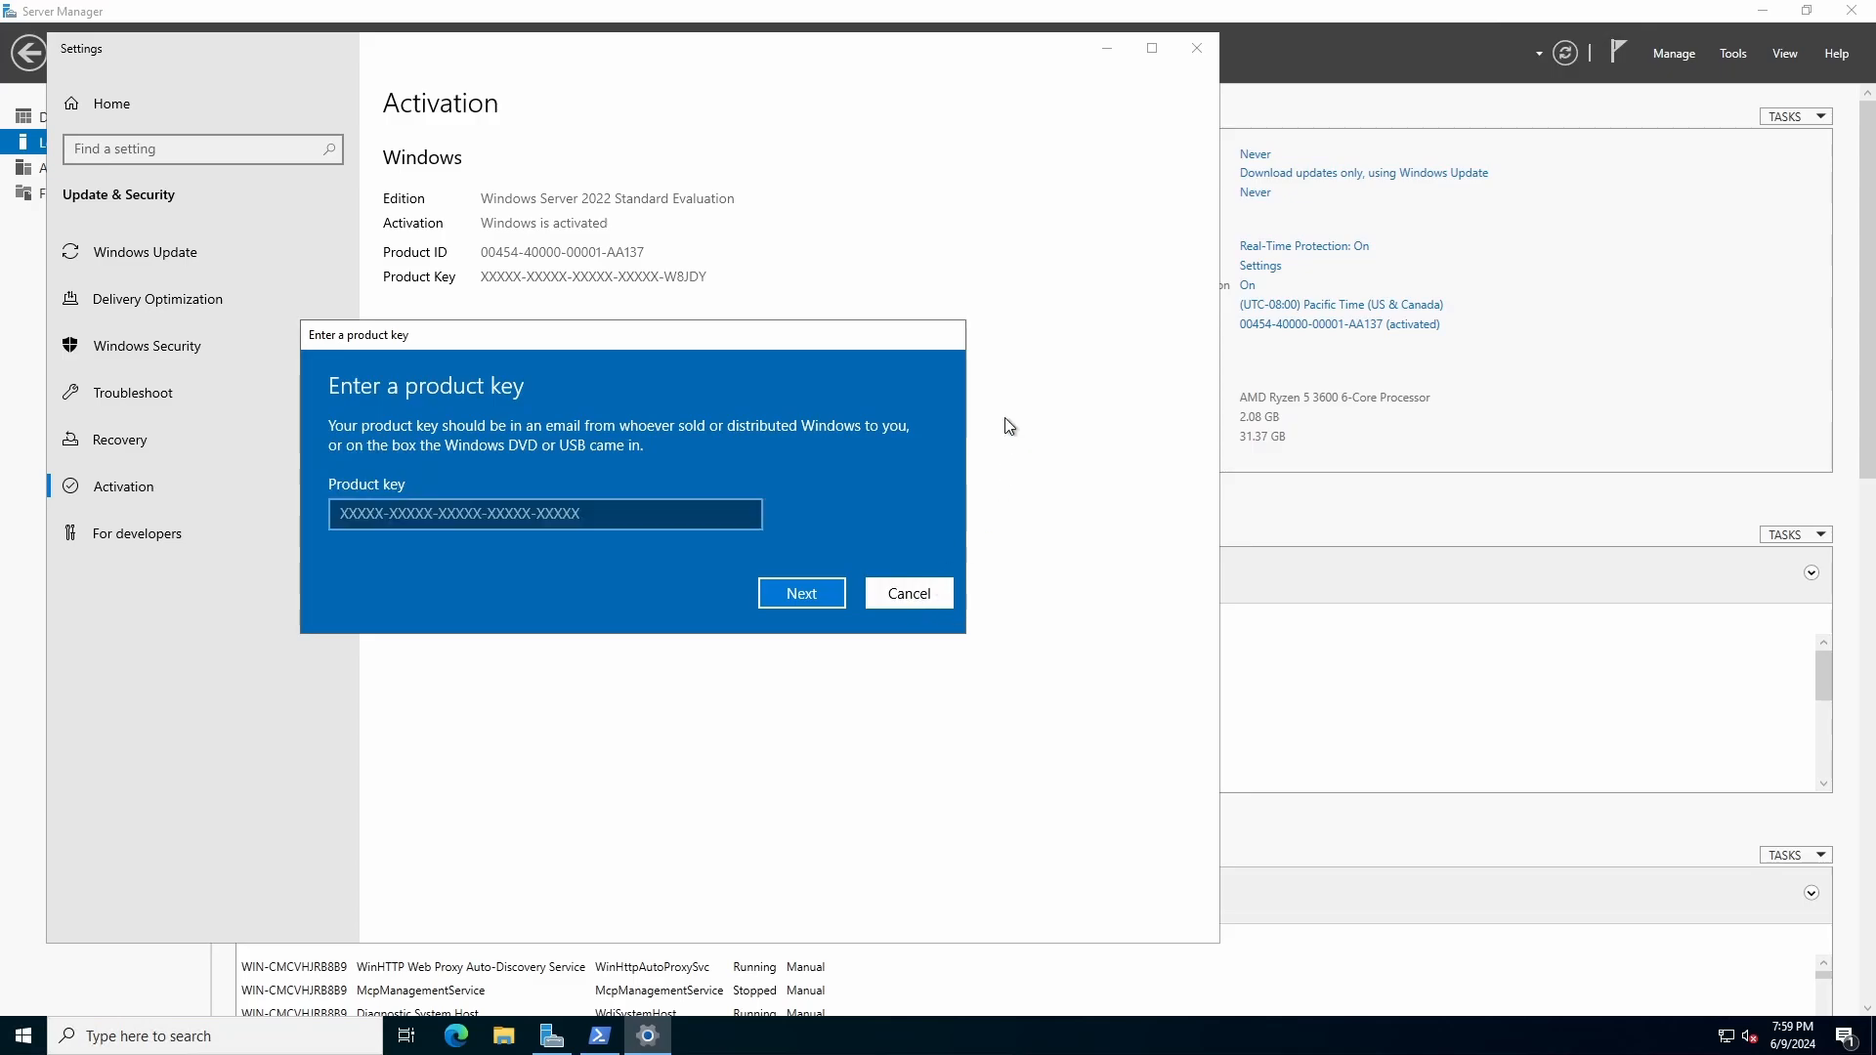
{"action": "left_click", "coordinate": [1198, 49]}
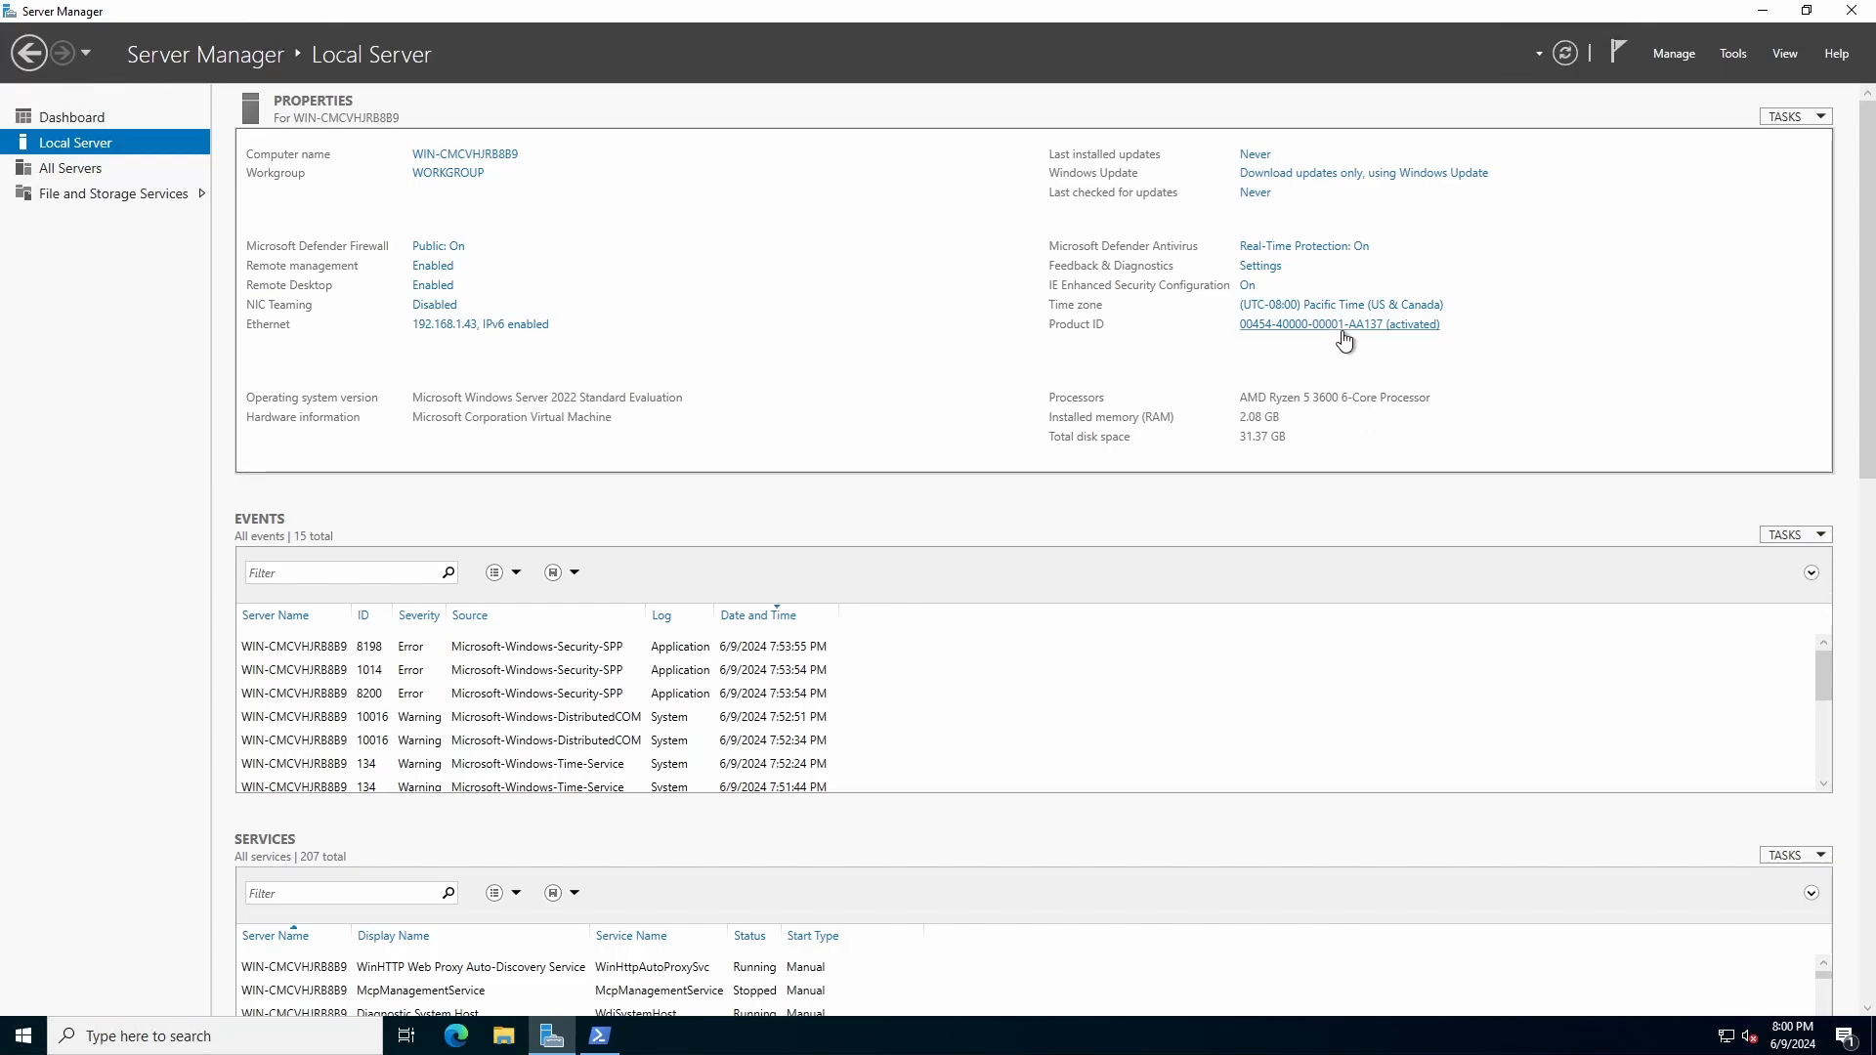
Step: Set the server's time zone to (UTC-05:00) Eastern Time (US & Canada)
{"action": "left_click", "coordinate": [1313, 306]}
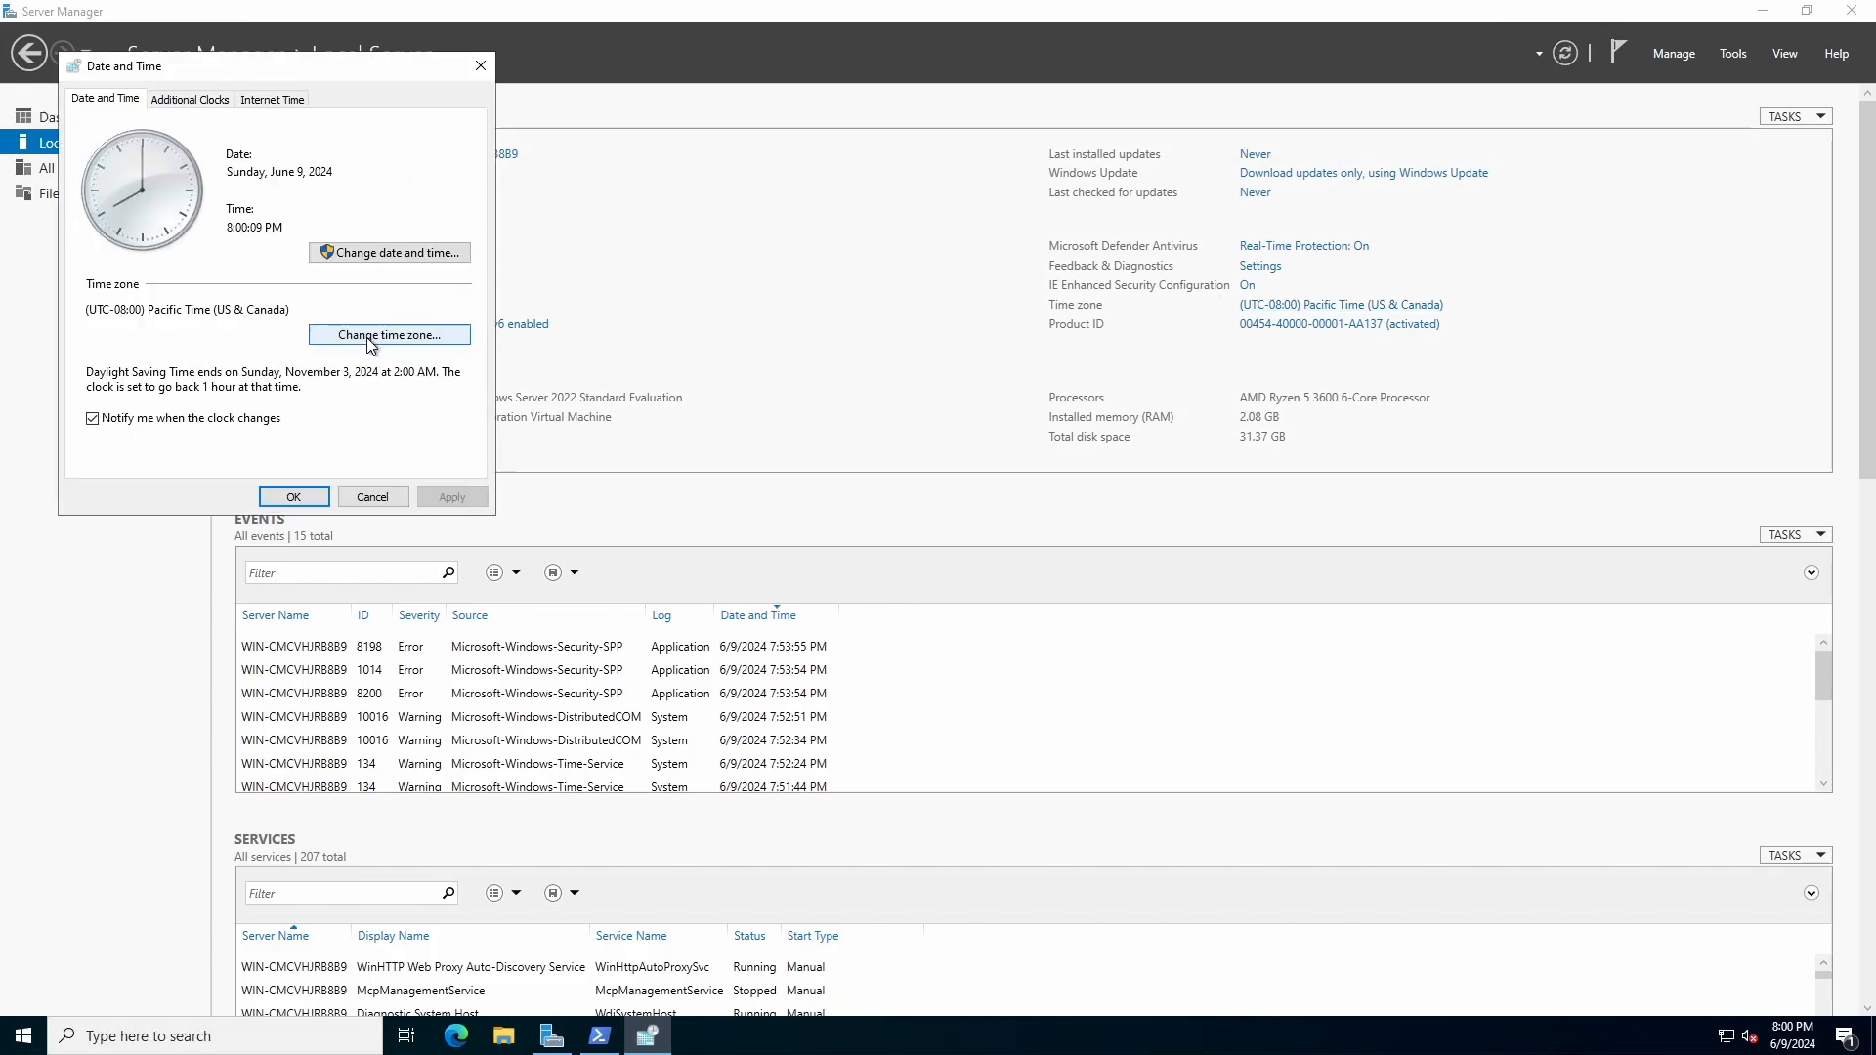
{"action": "left_click", "coordinate": [369, 336]}
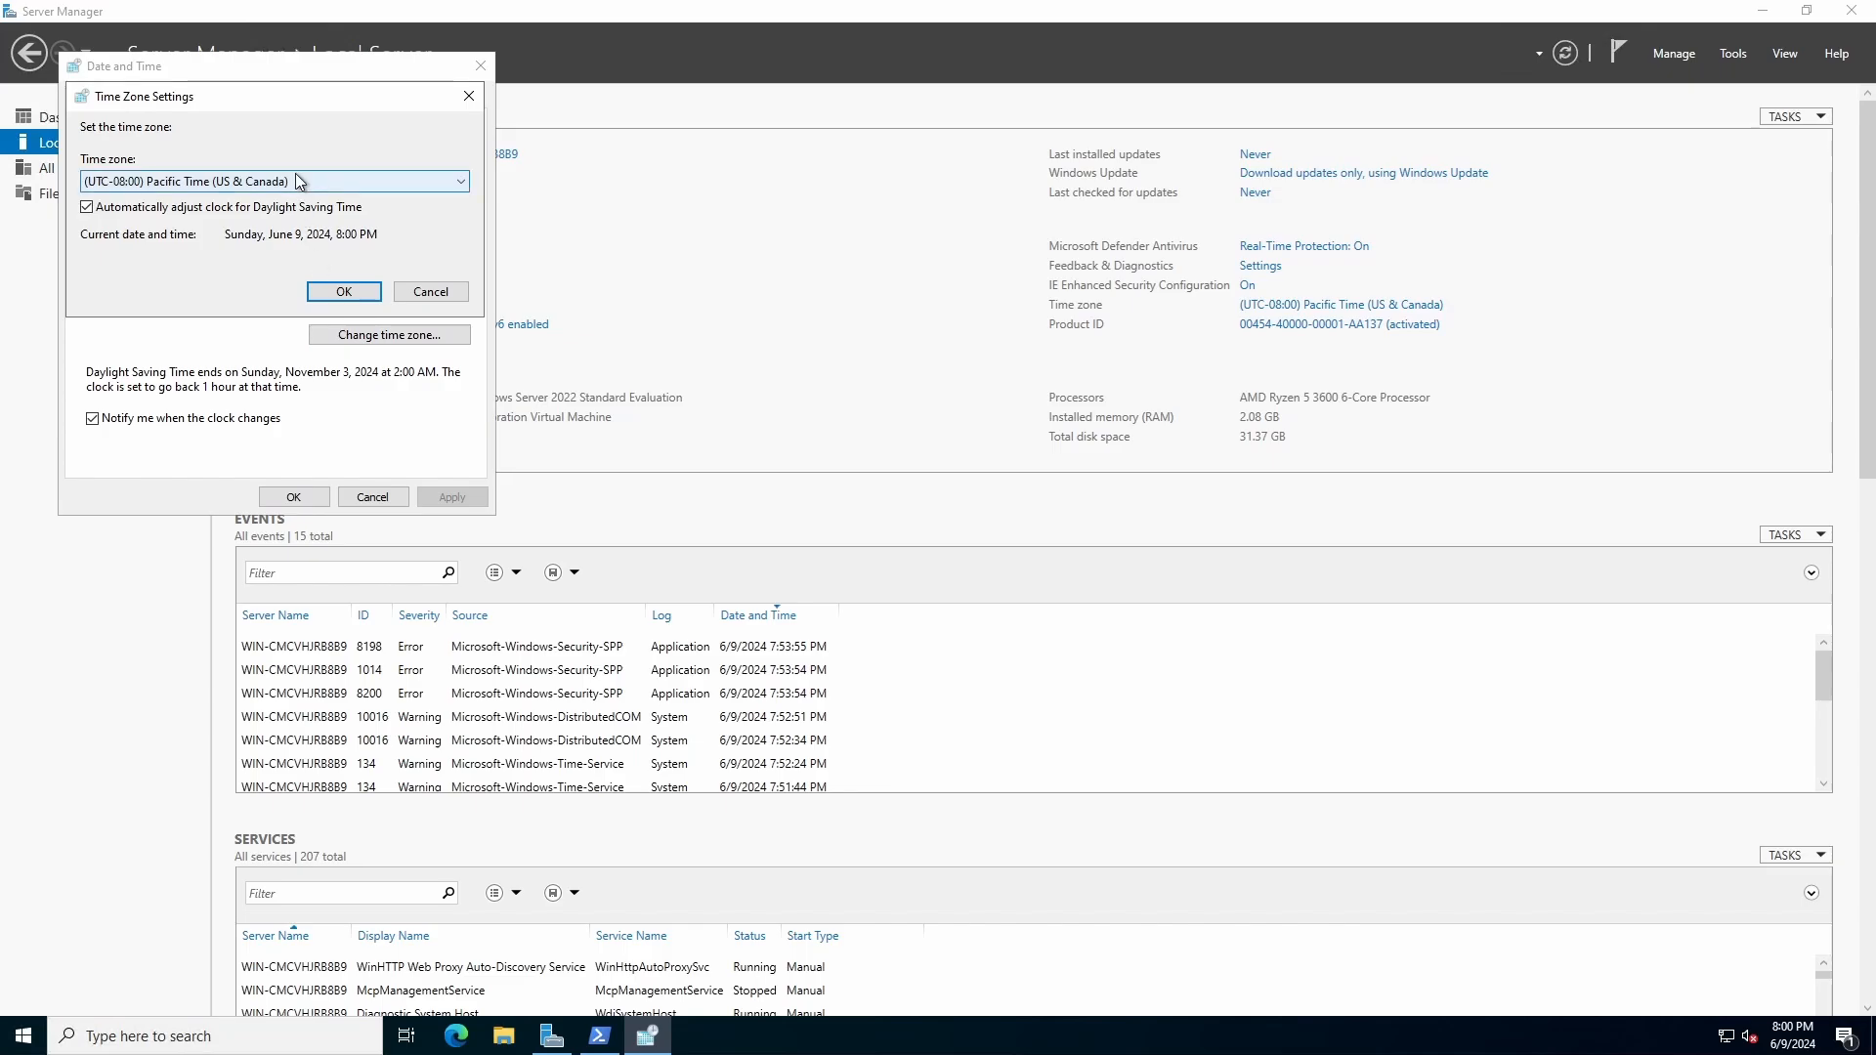
{"action": "left_click", "coordinate": [298, 181]}
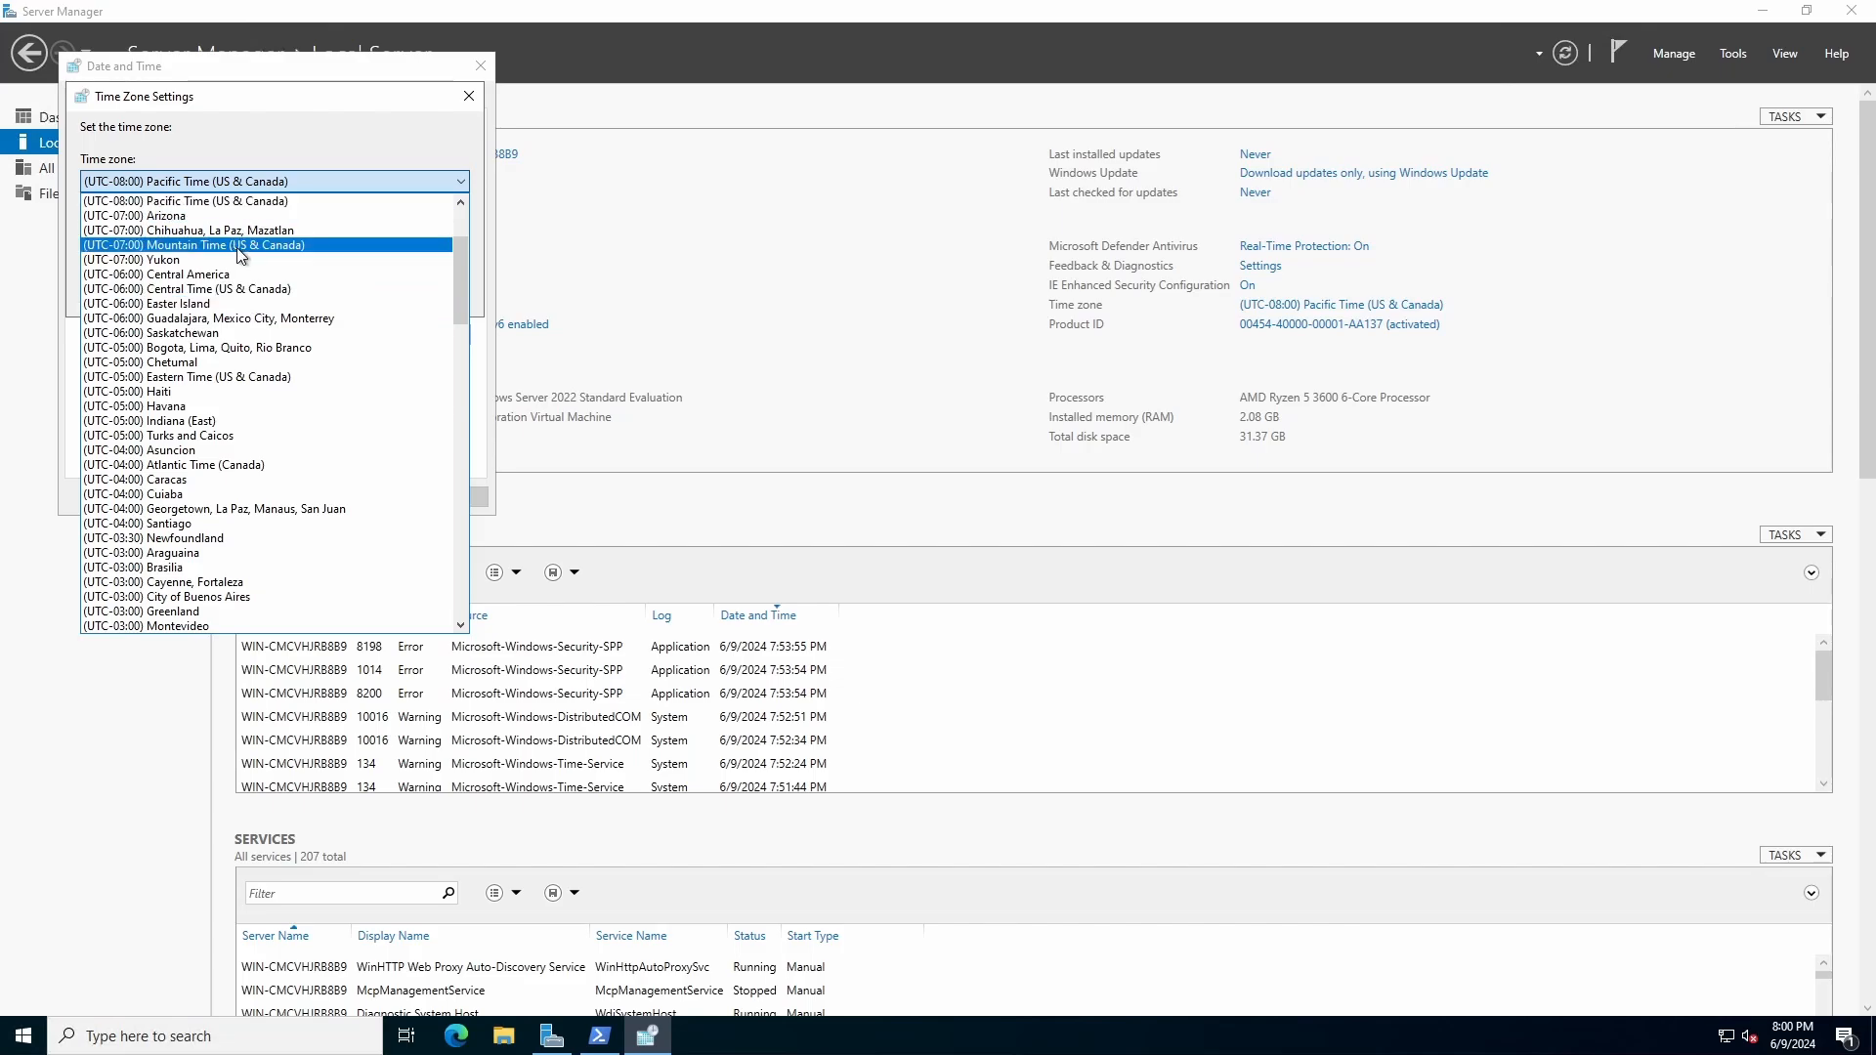
{"action": "left_click", "coordinate": [287, 377]}
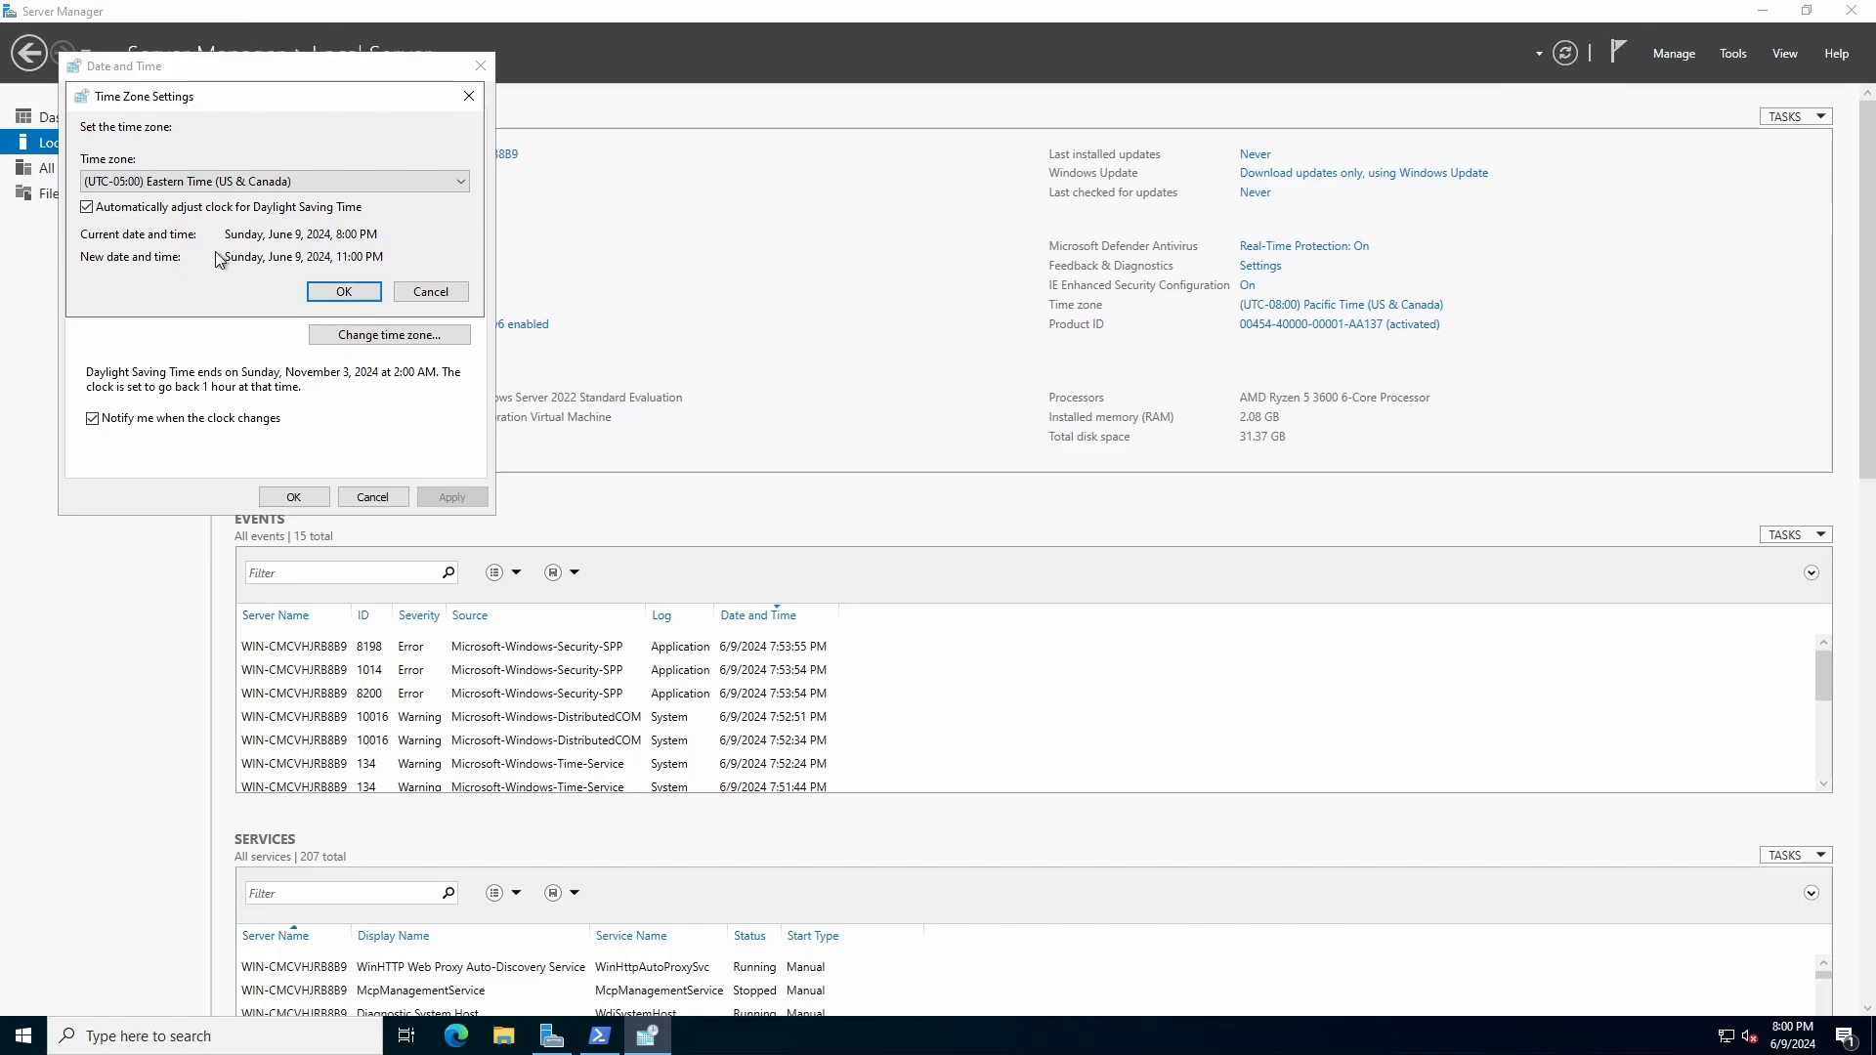
{"action": "left_click_drag", "start_coordinate": [225, 257], "coordinate": [387, 257]}
{"action": "left_click", "coordinate": [325, 257]}
{"action": "left_click", "coordinate": [352, 291]}
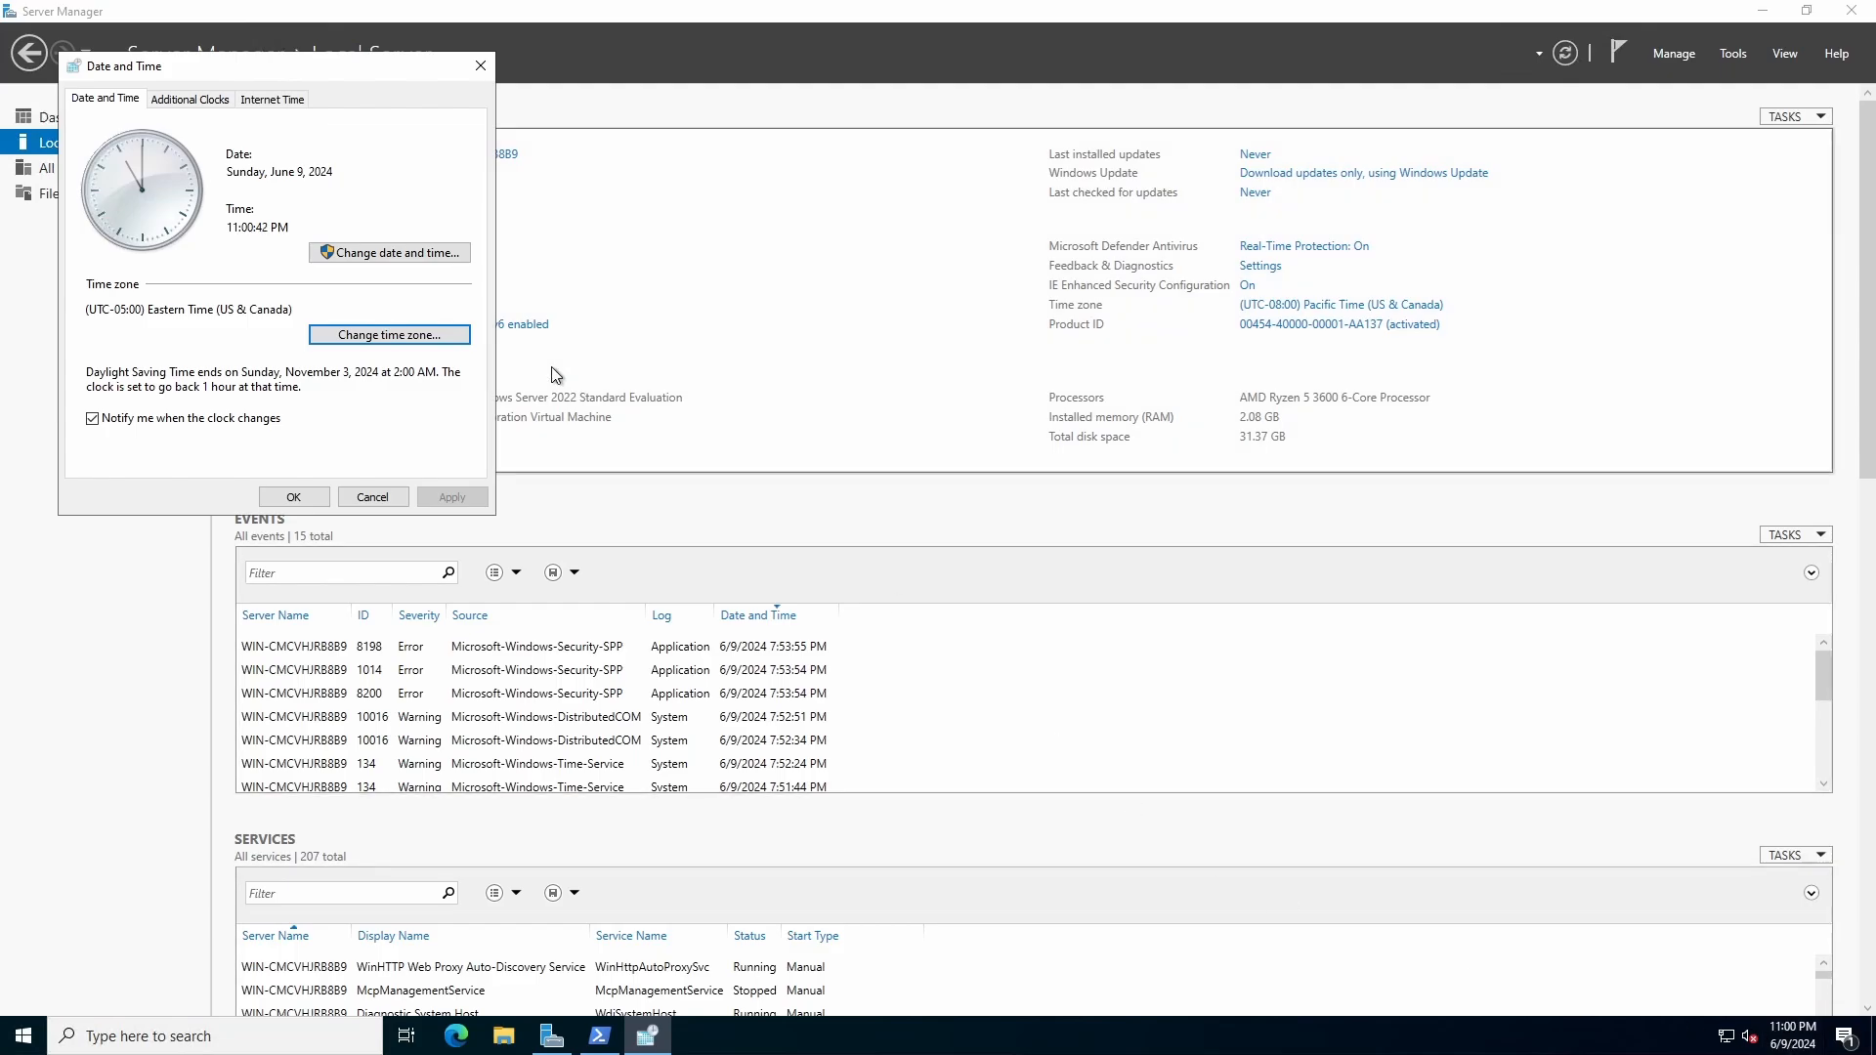
{"action": "left_click", "coordinate": [289, 496]}
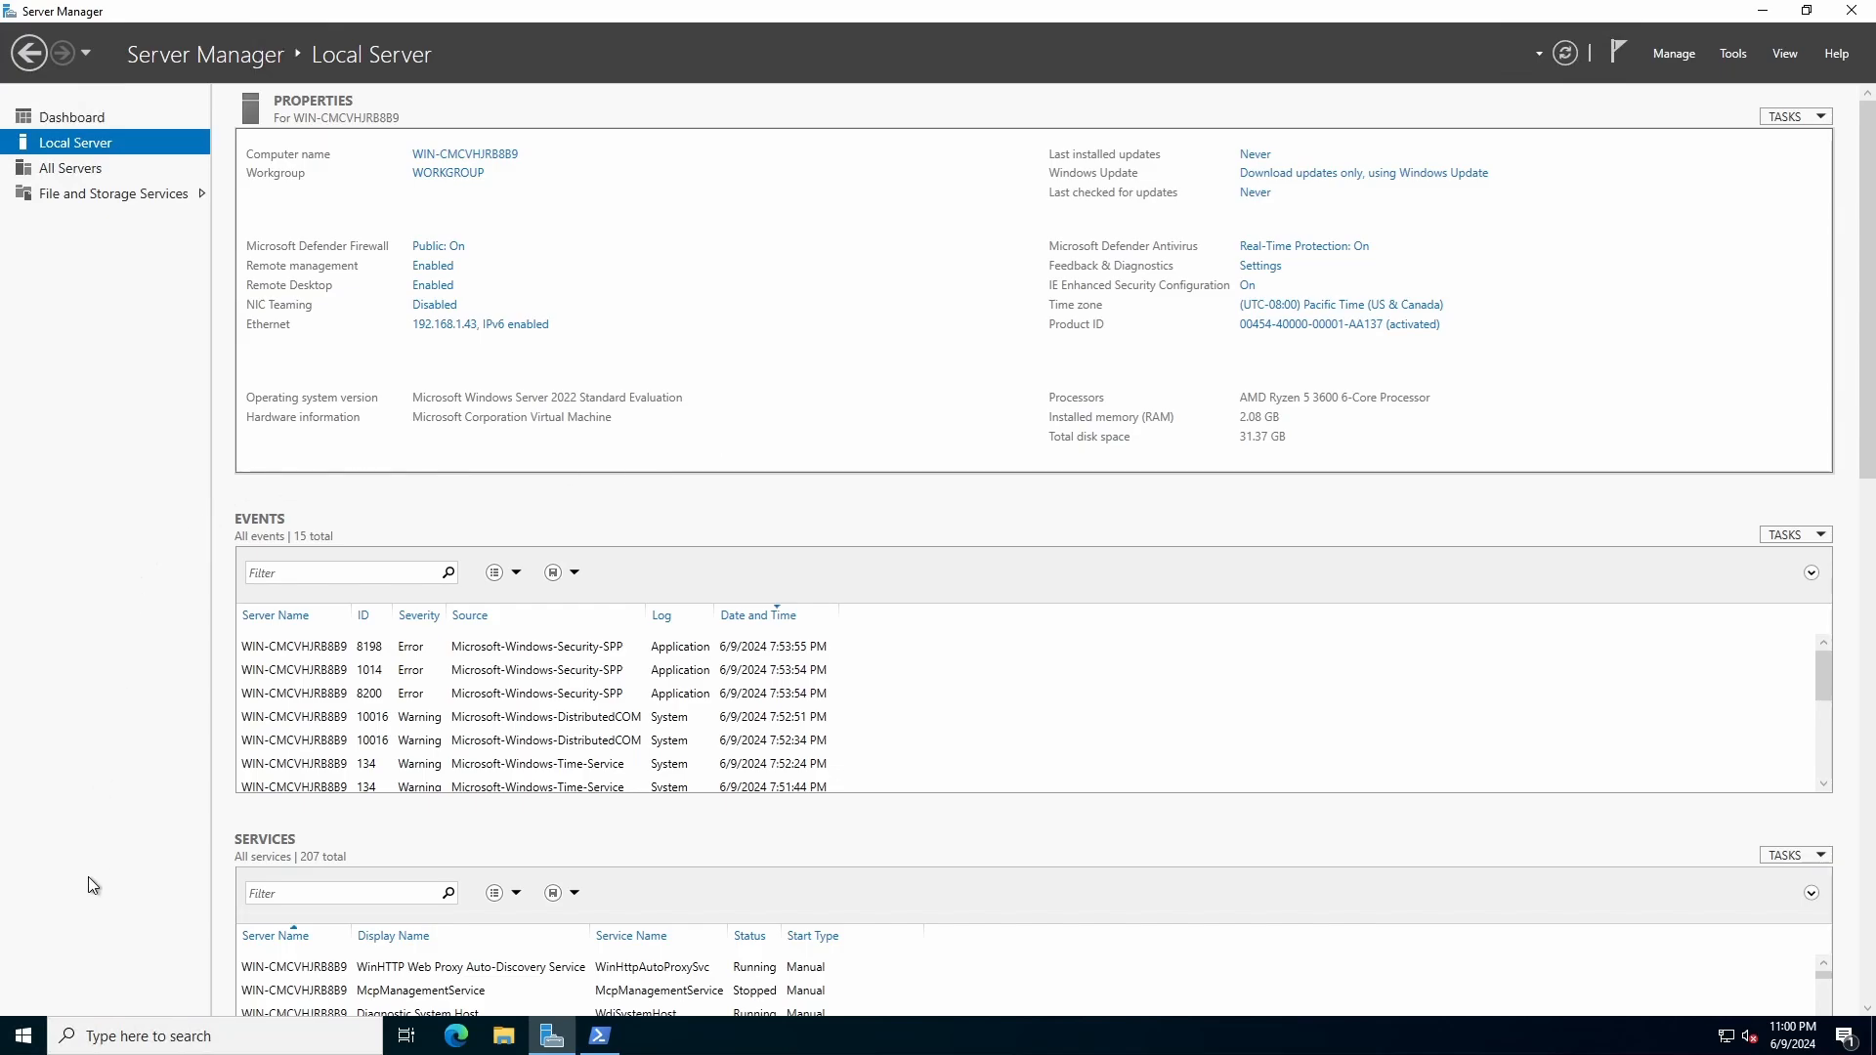
{"action": "left_click", "coordinate": [24, 1037]}
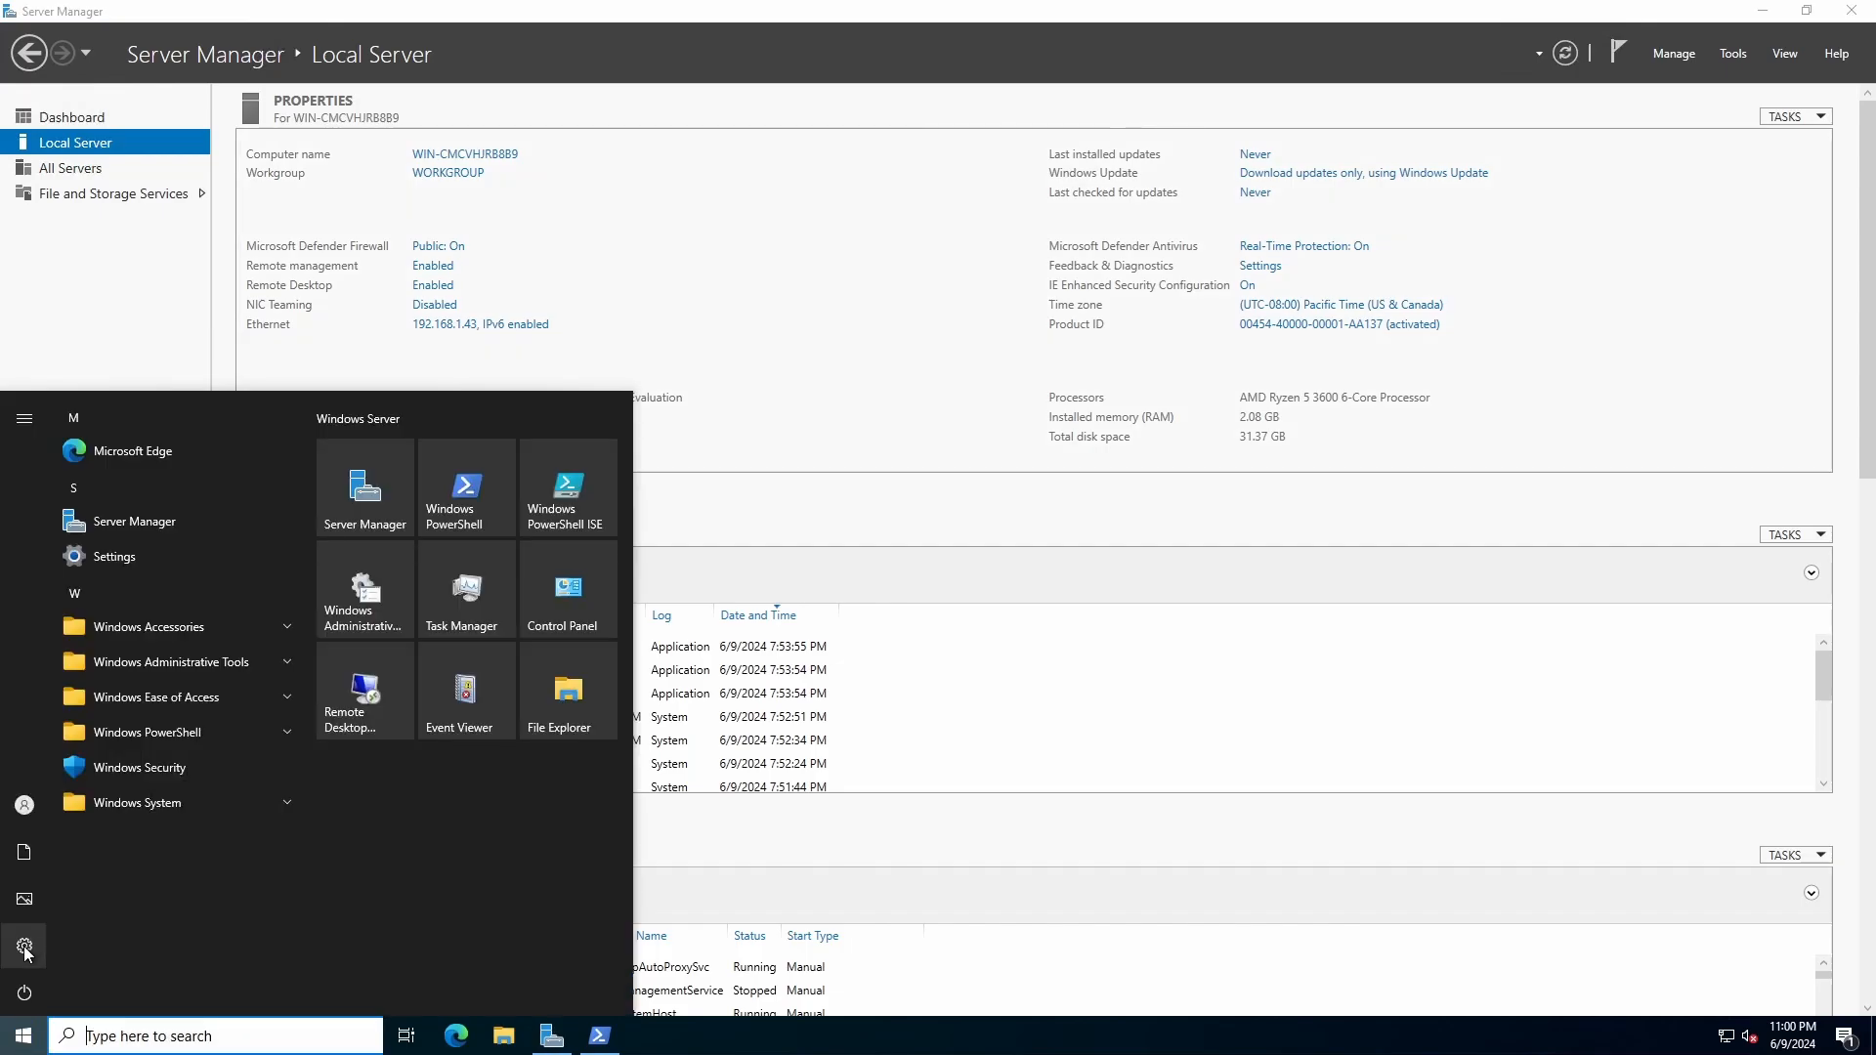
{"action": "left_click", "coordinate": [25, 948]}
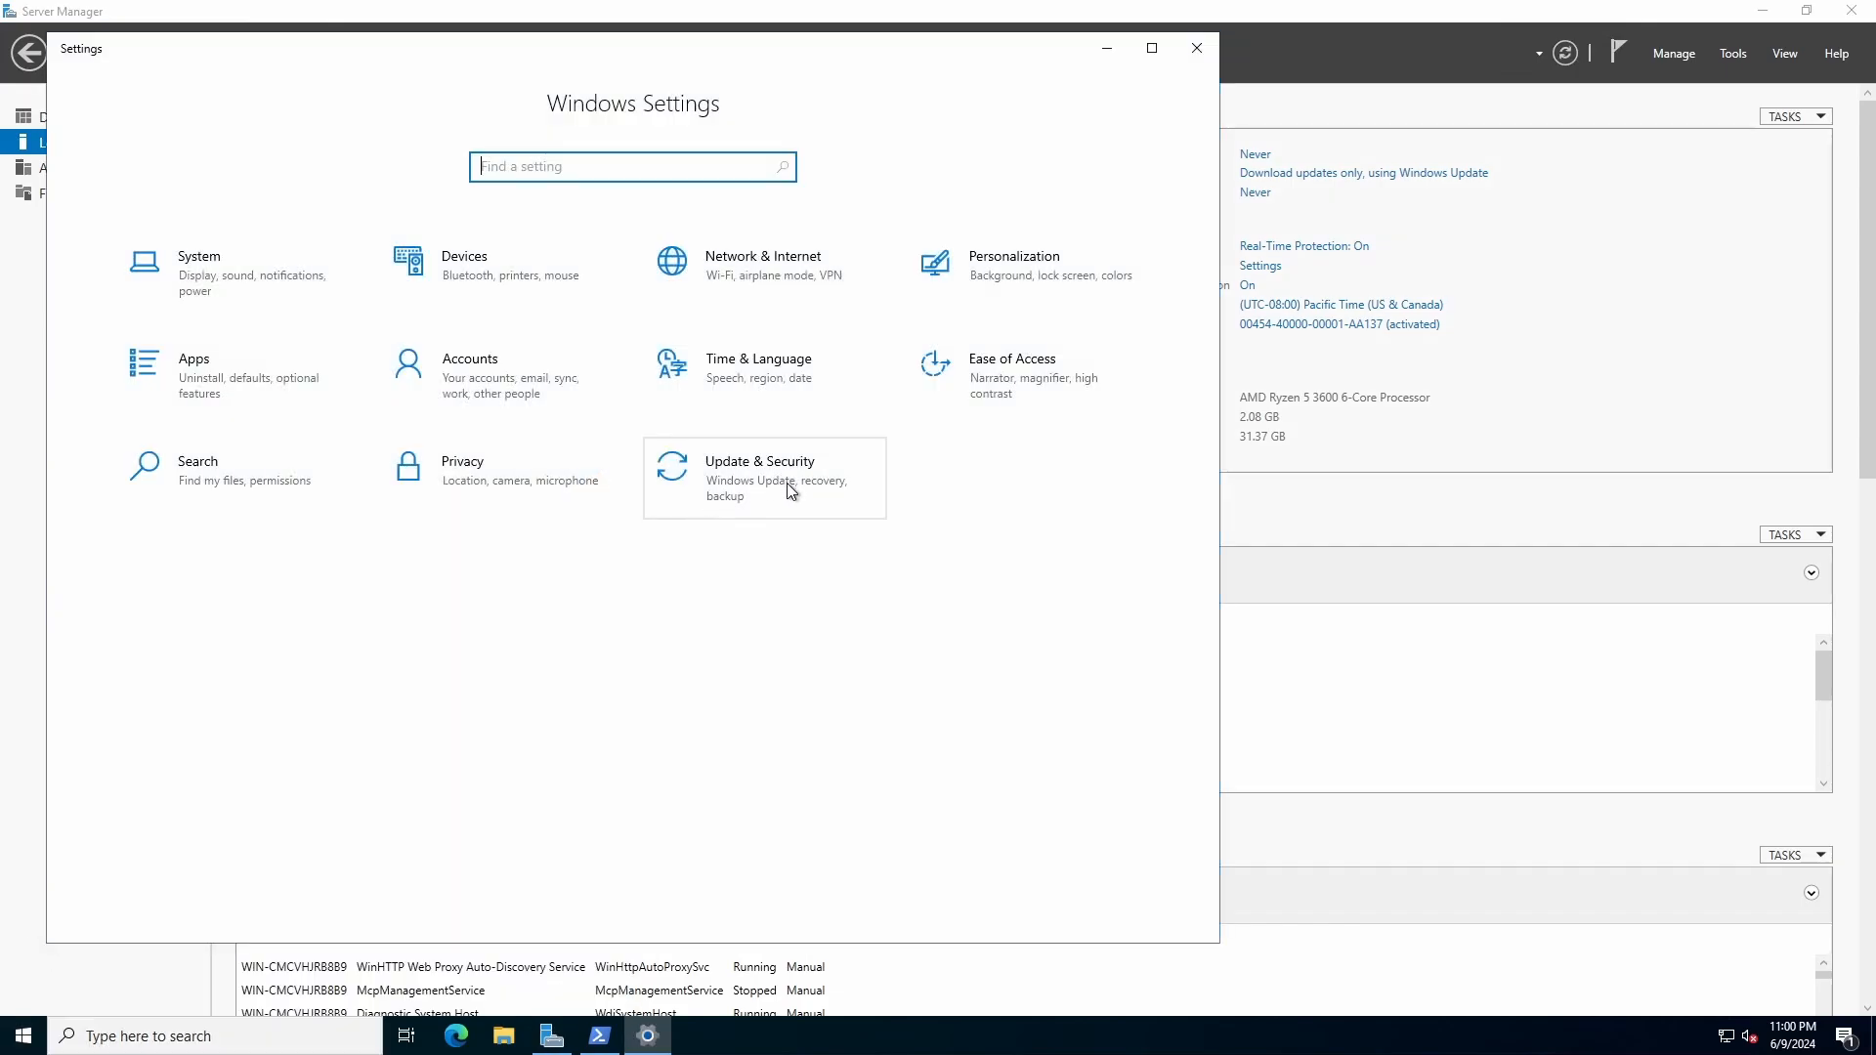
{"action": "left_click", "coordinate": [1196, 49]}
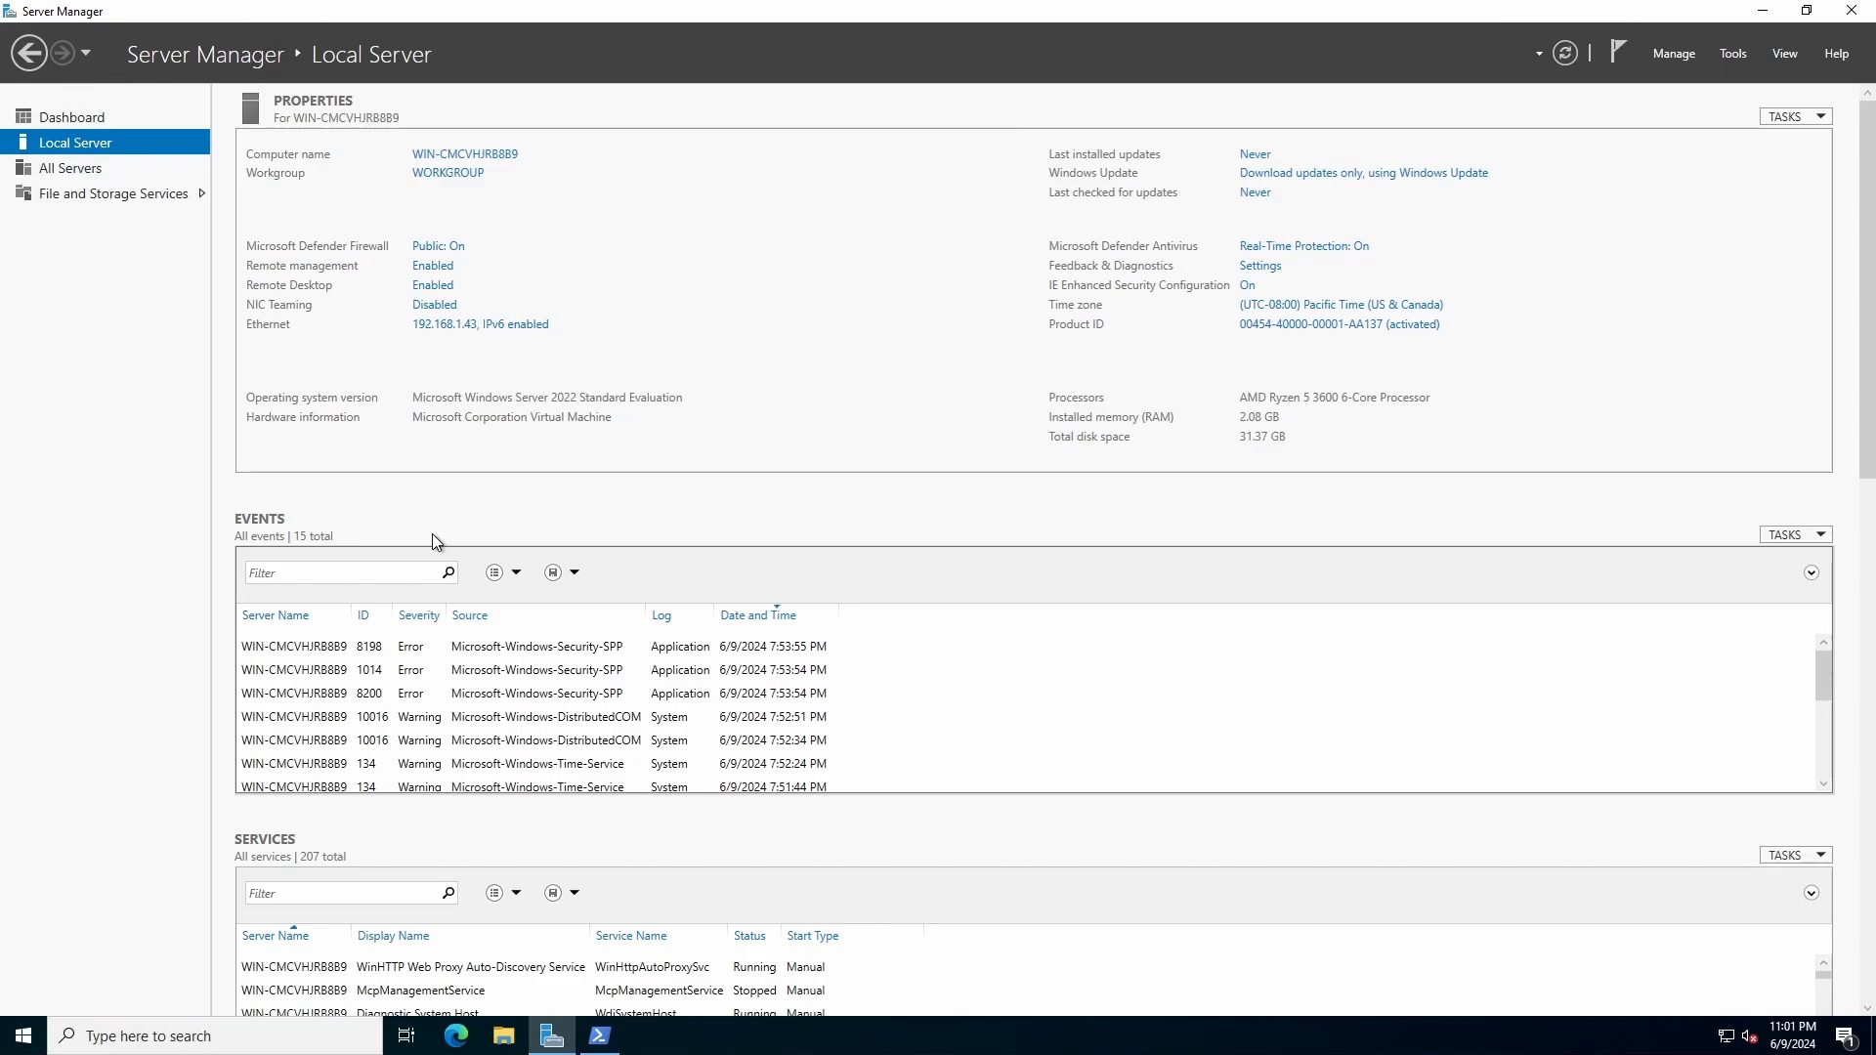
Step: Open Windows Update in the Update & Security settings and start a check for updates
{"action": "key", "text": "super+i"}
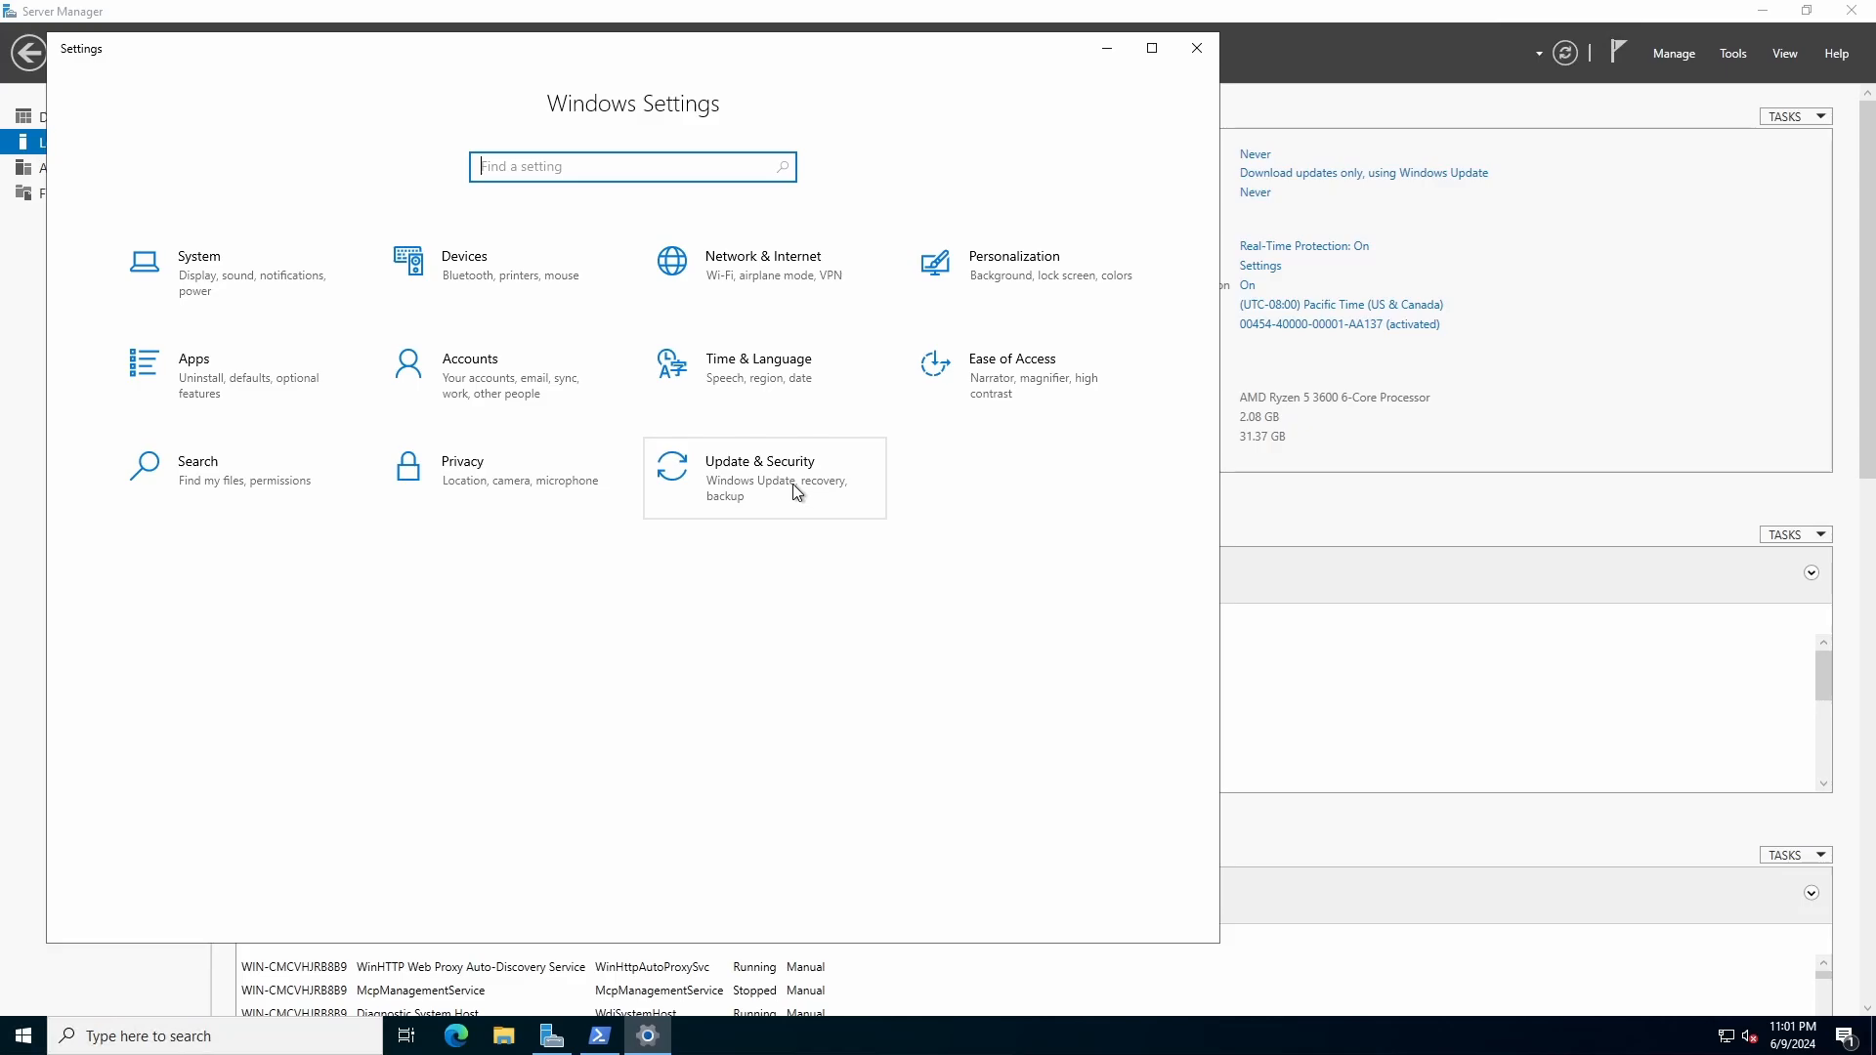
{"action": "left_click", "coordinate": [761, 479]}
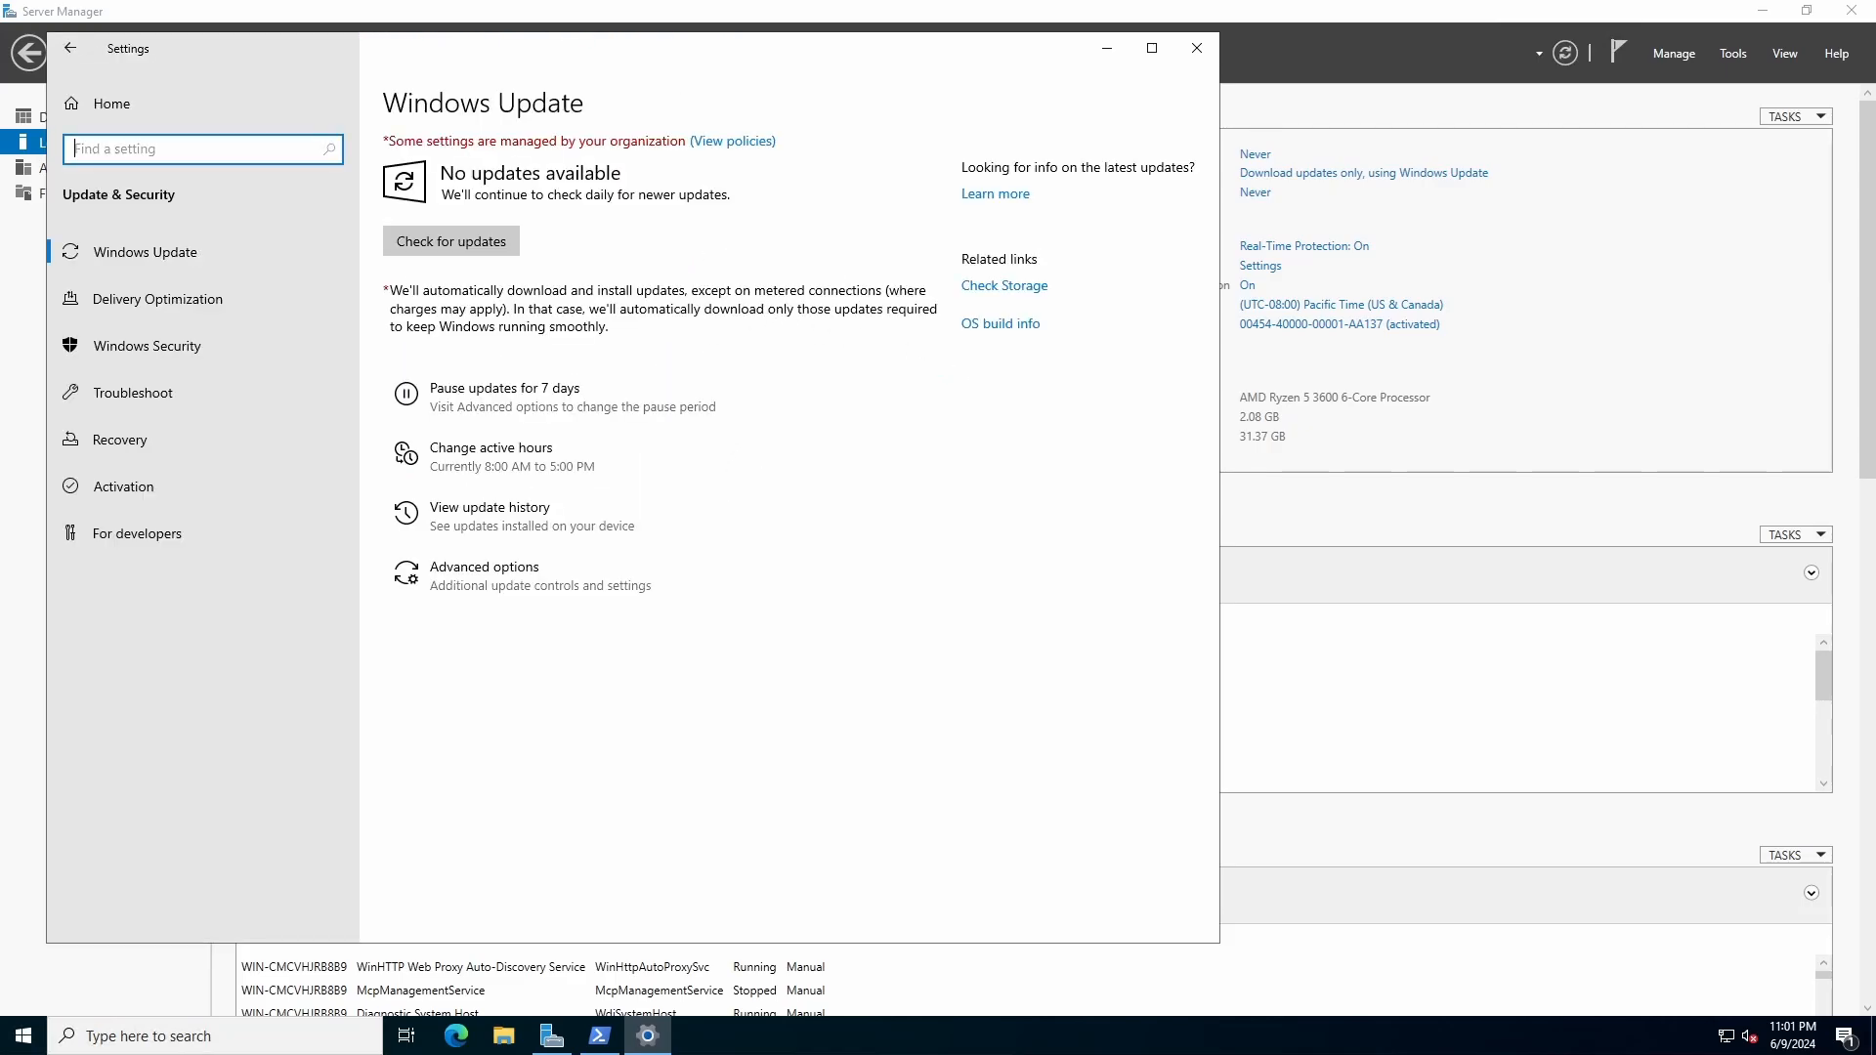
{"action": "left_click", "coordinate": [489, 241]}
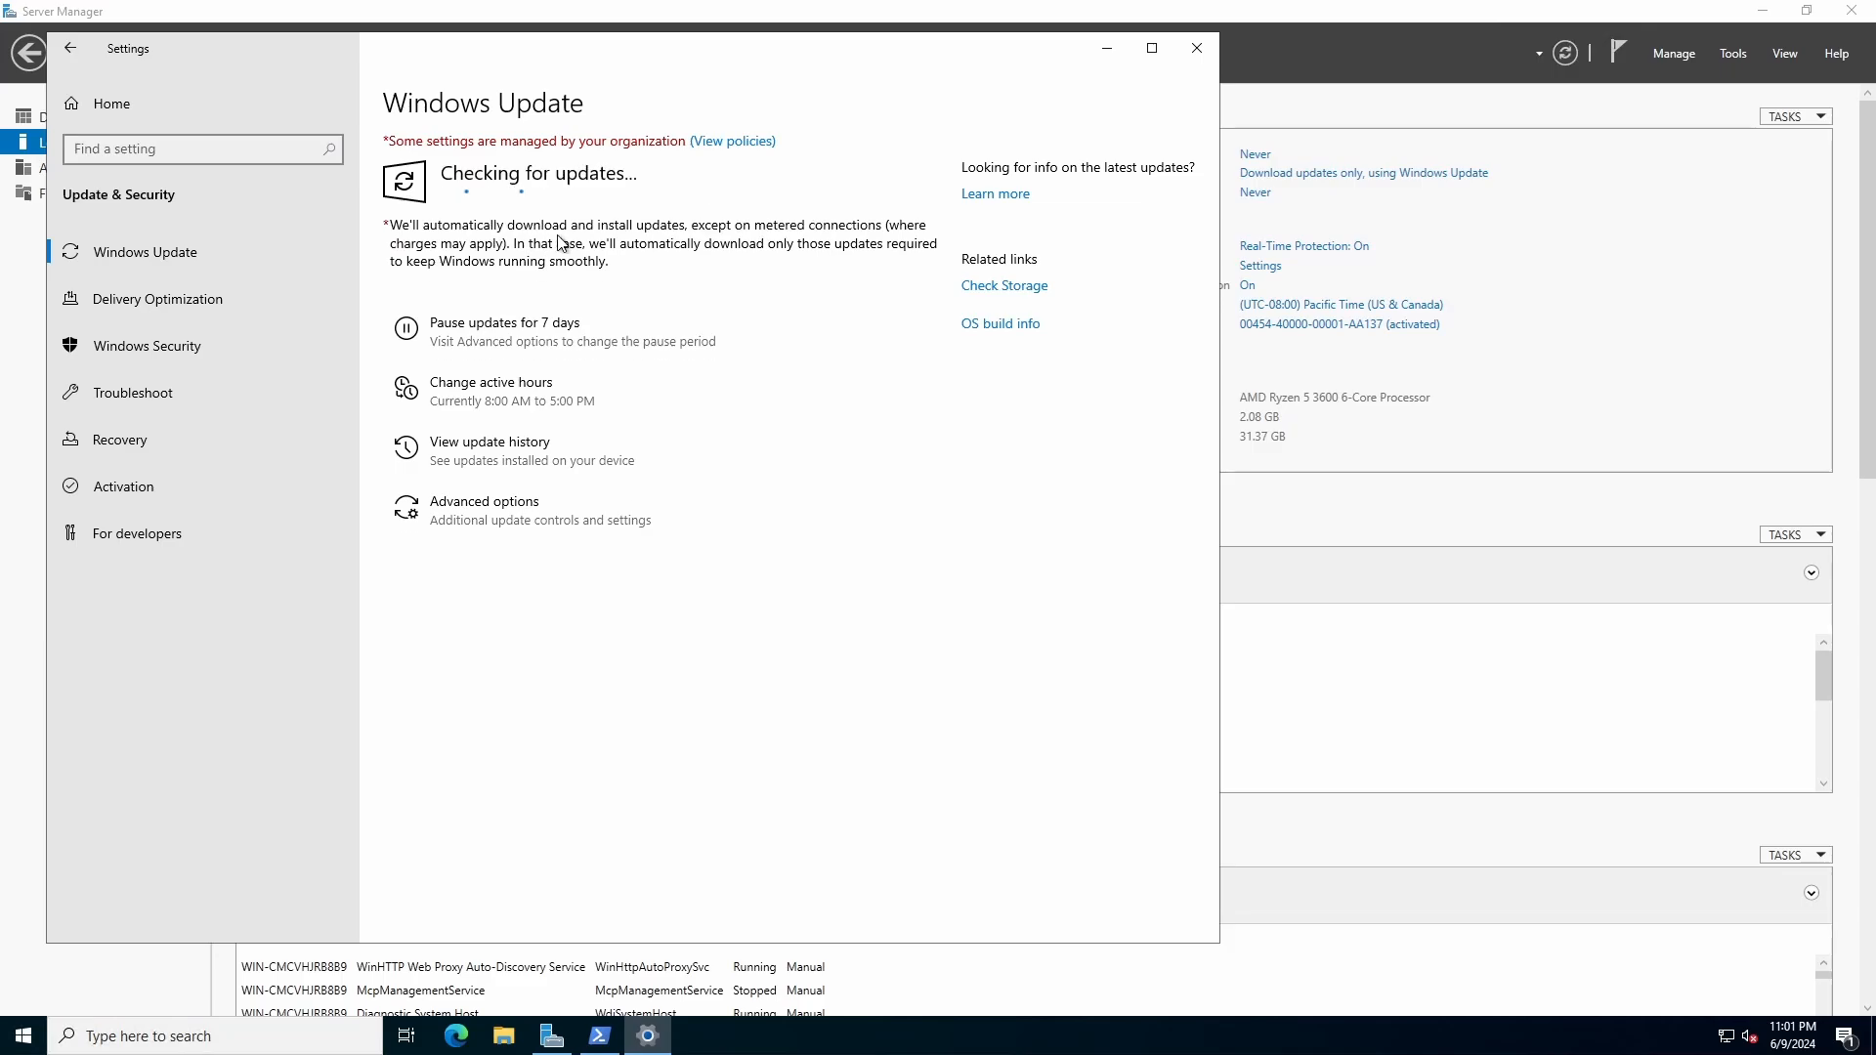